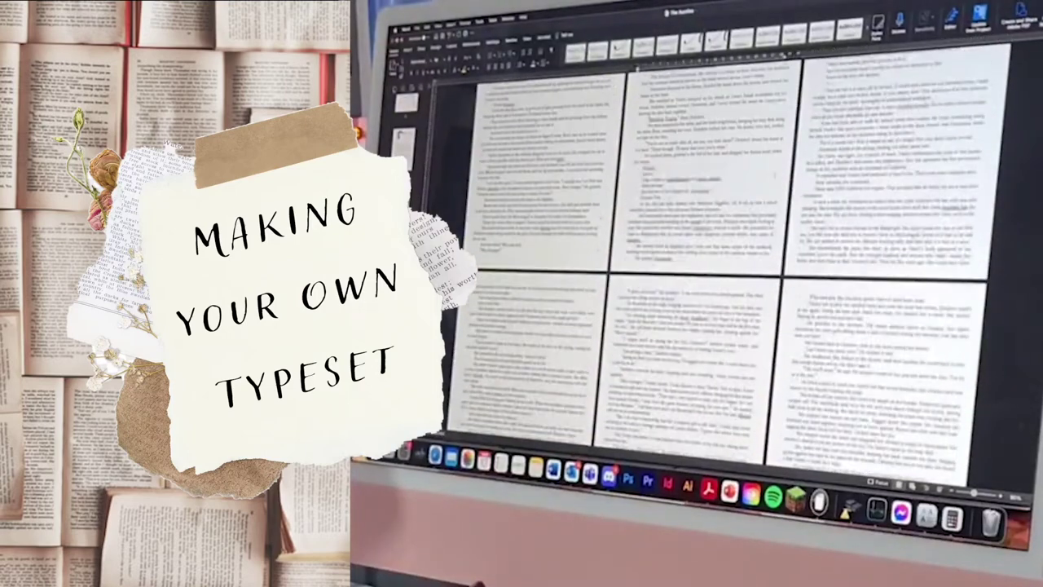
{"action": "scroll", "coordinate": [717, 261], "scroll_direction": "down", "scroll_amount": 10}
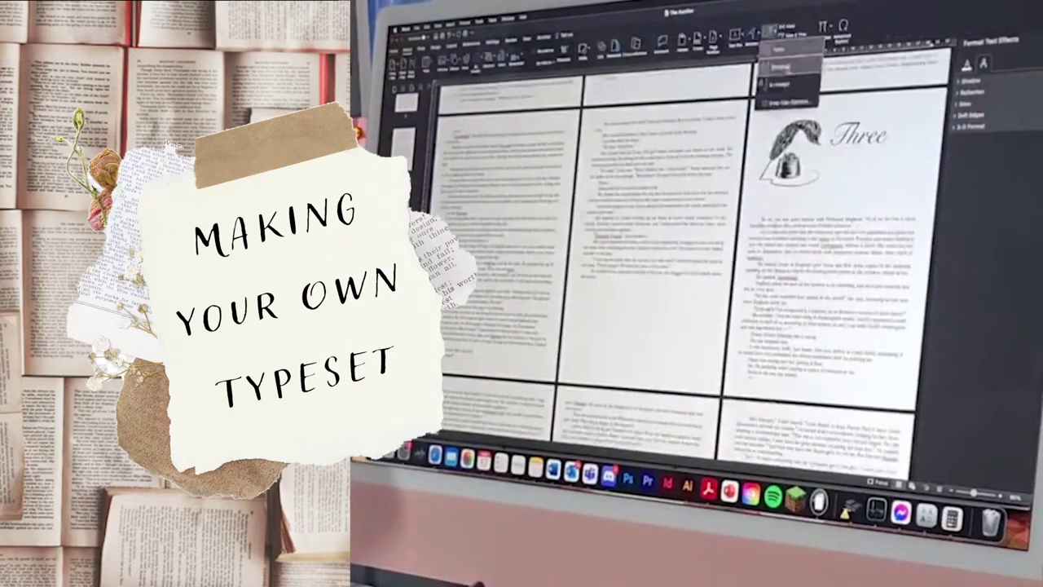
{"action": "scroll", "coordinate": [684, 261], "scroll_direction": "down", "scroll_amount": 8}
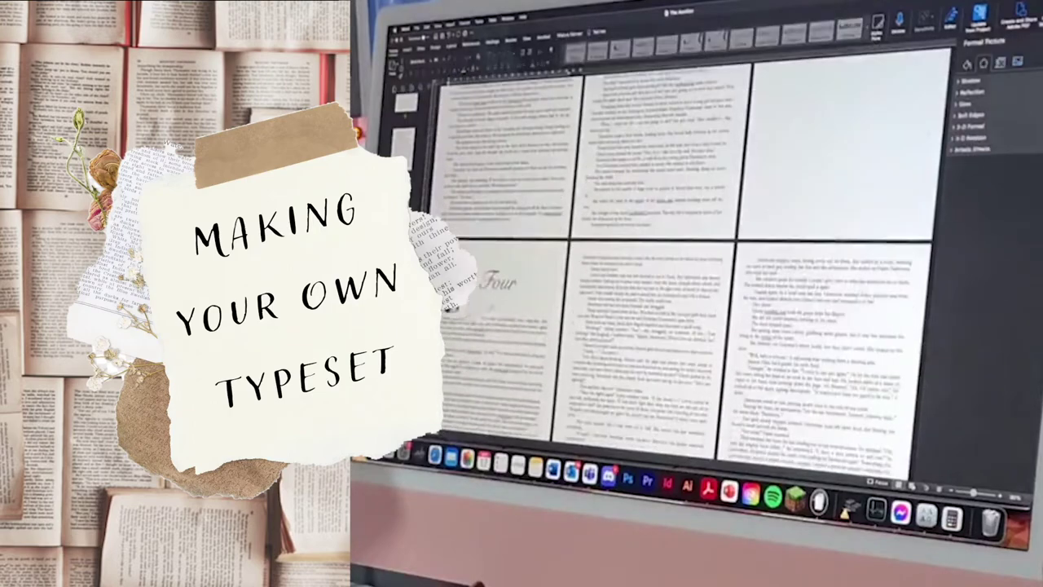
{"action": "scroll", "coordinate": [684, 260], "scroll_direction": "down", "scroll_amount": 5}
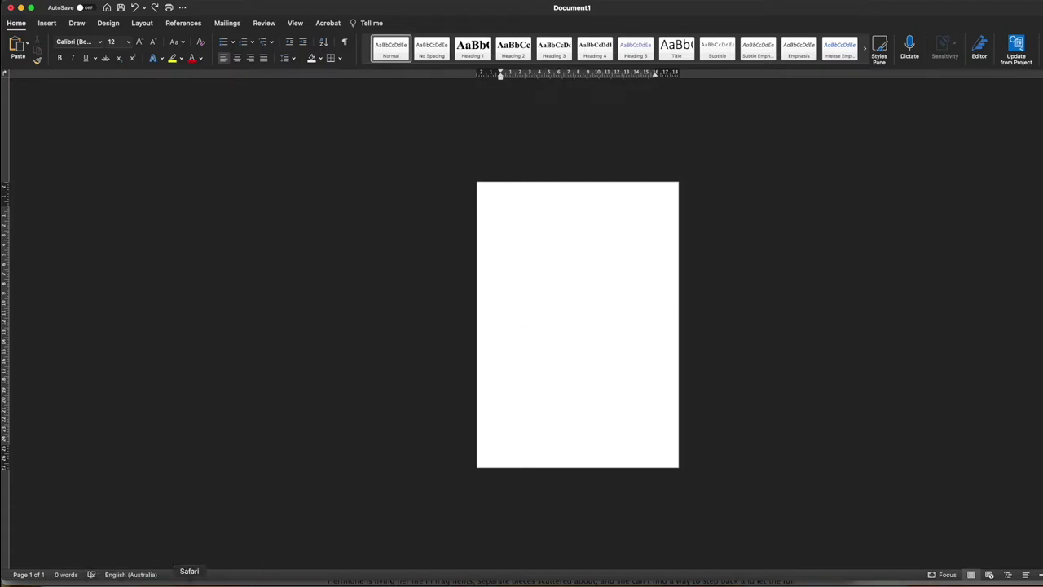
Switch to Safari and look over the summary, notes and opening of the Remain Nameless story page
{"action": "left_click", "coordinate": [172, 565]}
{"action": "scroll", "coordinate": [565, 418], "scroll_direction": "down", "scroll_amount": 5}
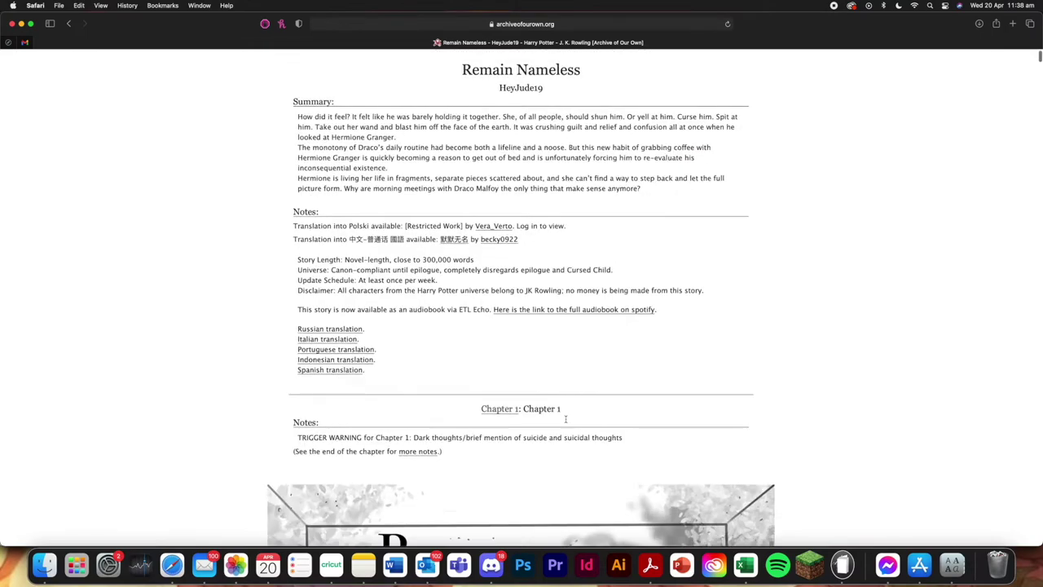
{"action": "scroll", "coordinate": [566, 419], "scroll_direction": "down", "scroll_amount": 10}
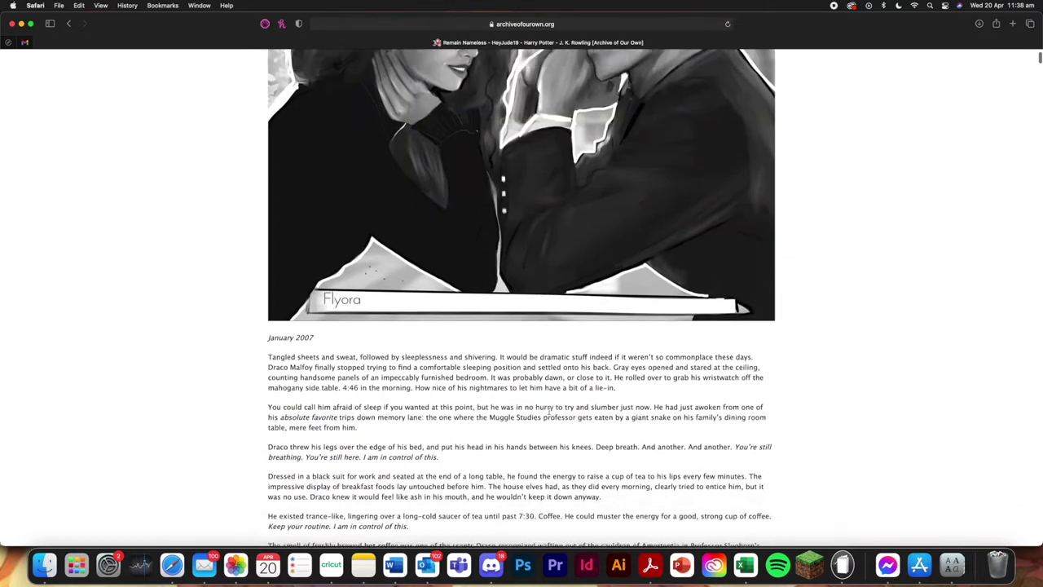
{"action": "scroll", "coordinate": [549, 413], "scroll_direction": "up", "scroll_amount": 10}
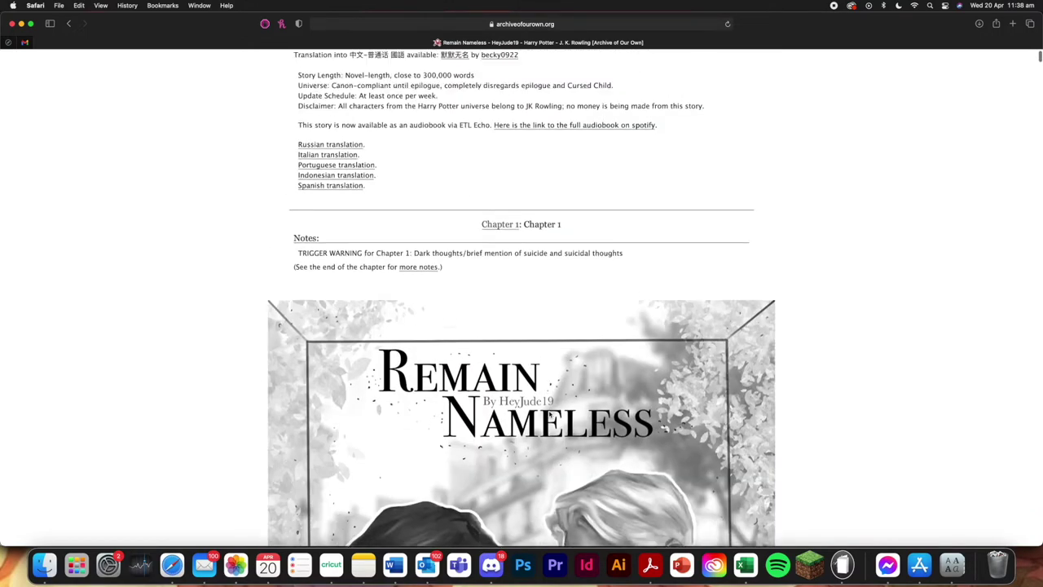
{"action": "scroll", "coordinate": [550, 415], "scroll_direction": "up", "scroll_amount": 5}
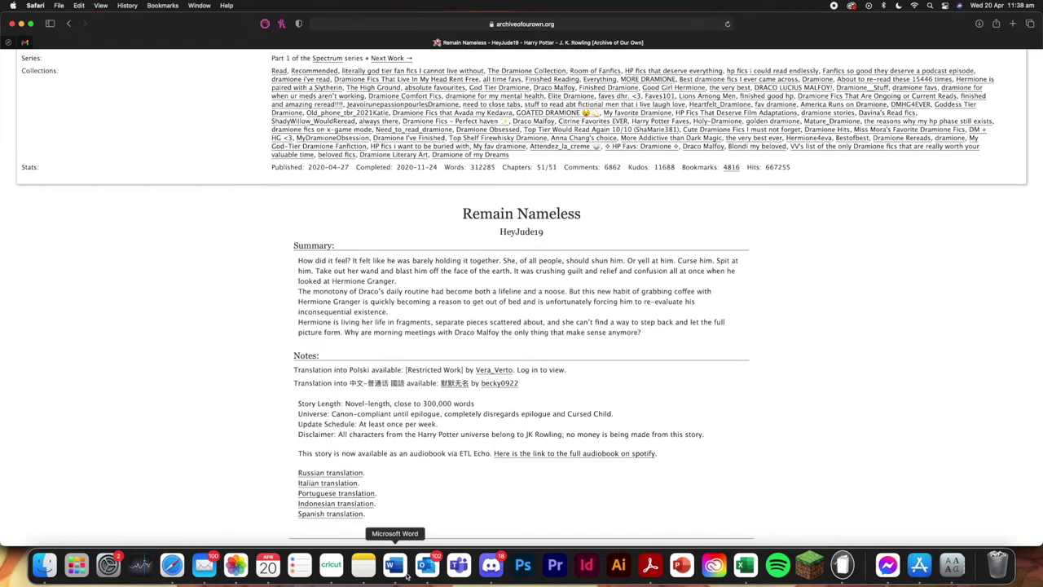
Switch to Word and insert blank pages so the empty document has three pages
{"action": "left_click", "coordinate": [394, 565]}
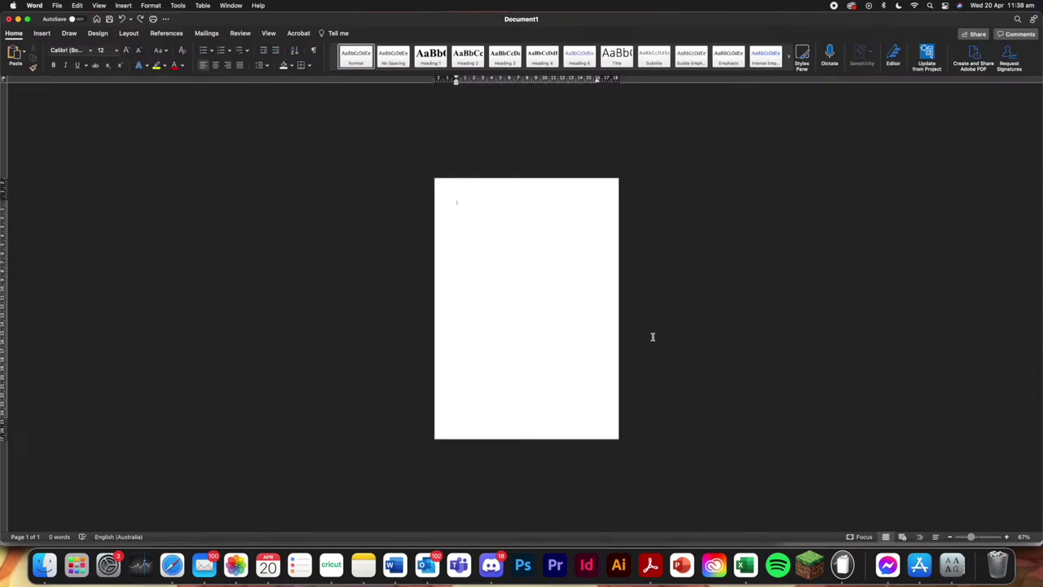
{"action": "left_click", "coordinate": [41, 32]}
{"action": "left_click", "coordinate": [36, 59]}
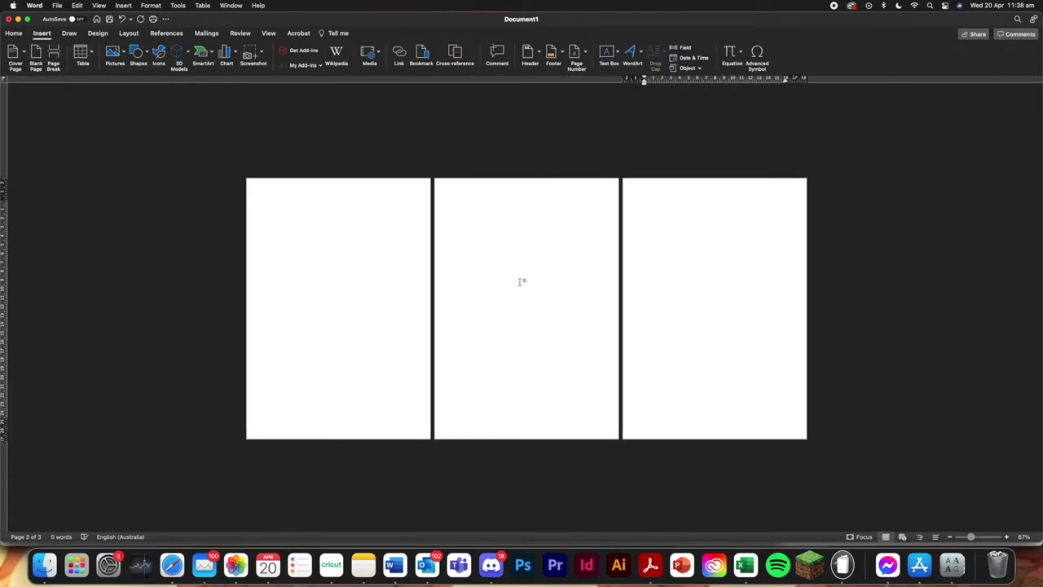
{"action": "left_click", "coordinate": [380, 268]}
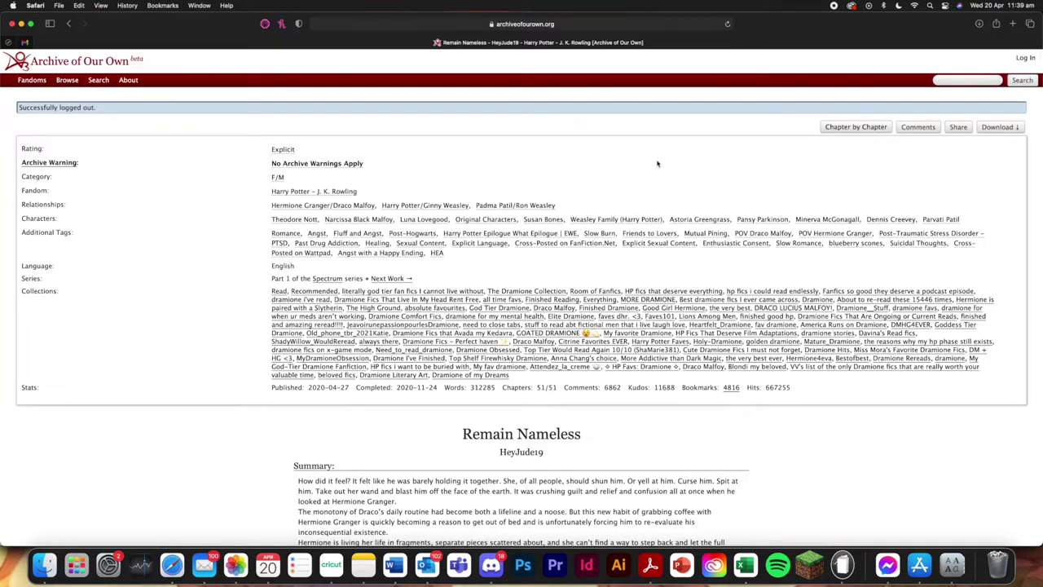
Examine the full Remain Nameless work on Archive of Our Own in Safari, from its tags into the first chapter
{"action": "scroll", "coordinate": [443, 277], "scroll_direction": "down", "scroll_amount": 3}
{"action": "scroll", "coordinate": [443, 278], "scroll_direction": "down", "scroll_amount": 20}
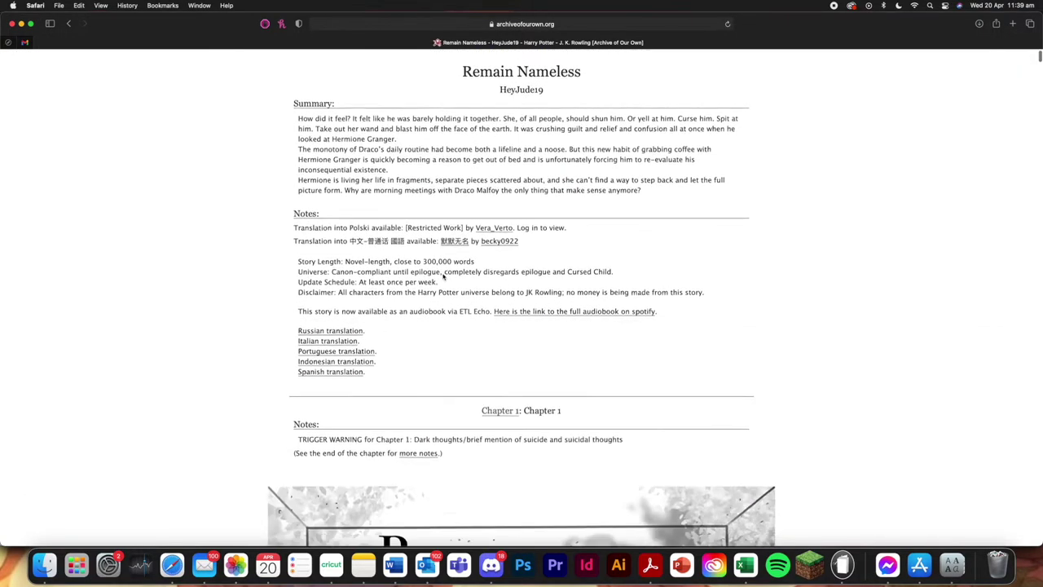
{"action": "scroll", "coordinate": [443, 274], "scroll_direction": "down", "scroll_amount": 20}
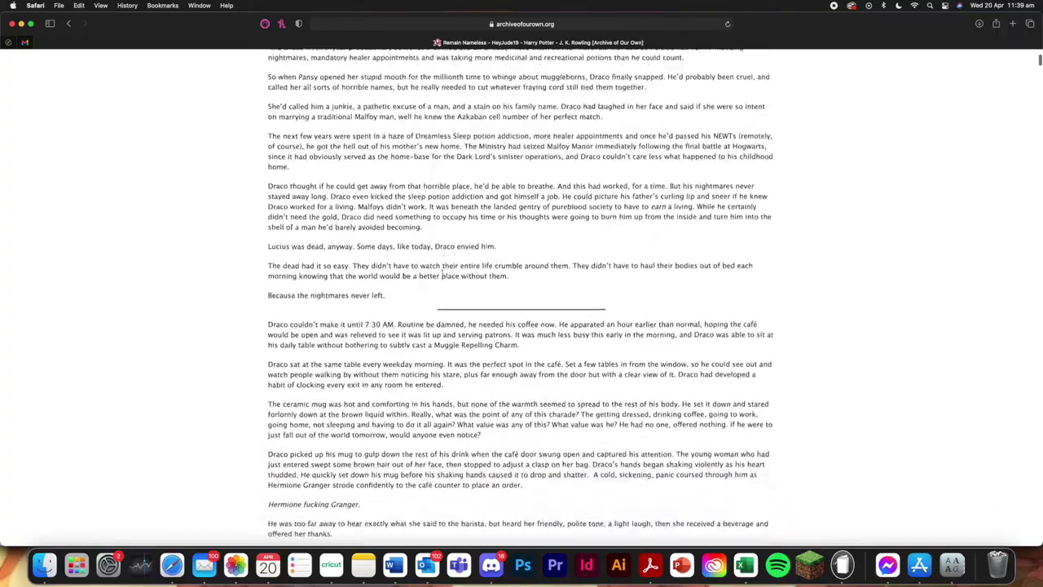
{"action": "scroll", "coordinate": [443, 276], "scroll_direction": "up", "scroll_amount": 20}
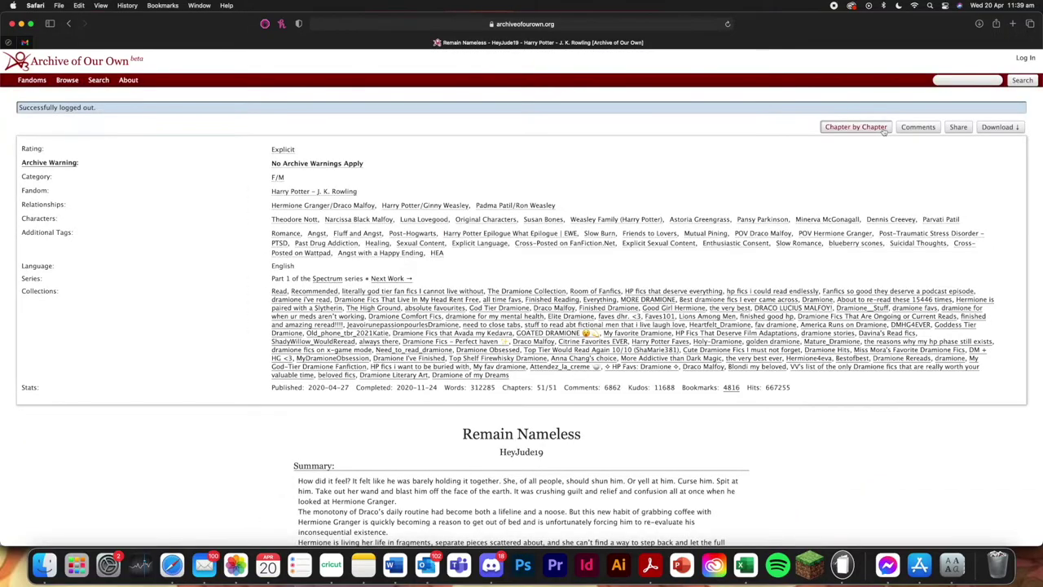
Show the work chapter by chapter and look through the first chapter to its end
{"action": "left_click", "coordinate": [870, 134]}
{"action": "scroll", "coordinate": [286, 407], "scroll_direction": "down", "scroll_amount": 20}
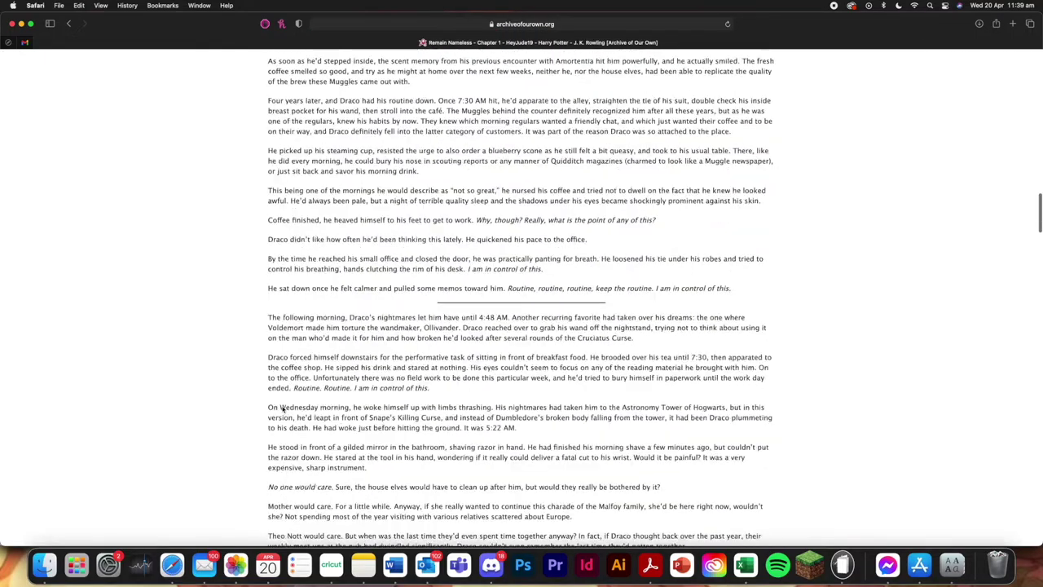
{"action": "scroll", "coordinate": [284, 410], "scroll_direction": "down", "scroll_amount": 20}
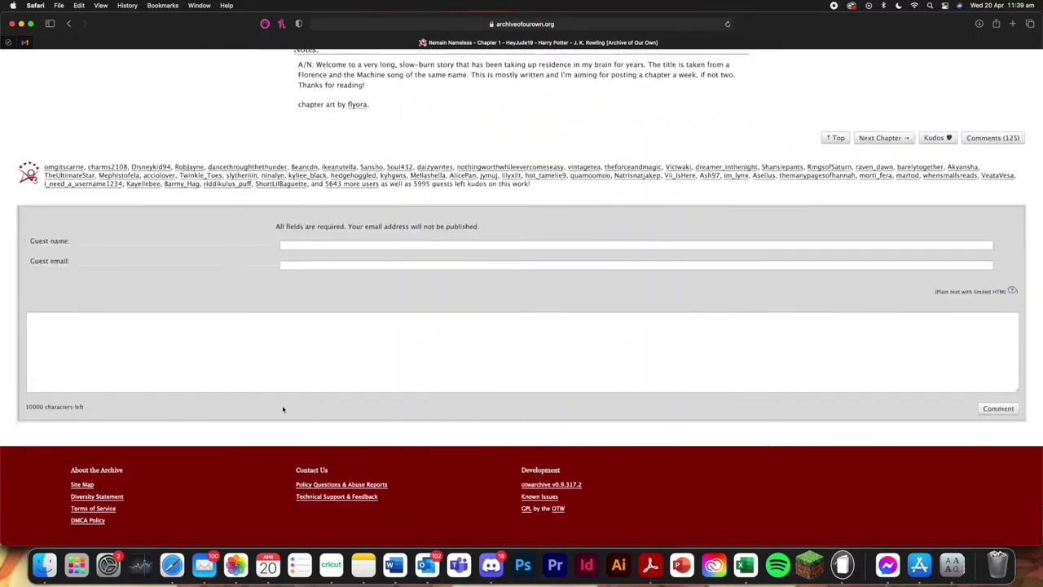
{"action": "scroll", "coordinate": [284, 410], "scroll_direction": "up", "scroll_amount": 10}
{"action": "scroll", "coordinate": [284, 410], "scroll_direction": "down", "scroll_amount": 5}
{"action": "scroll", "coordinate": [284, 410], "scroll_direction": "up", "scroll_amount": 20}
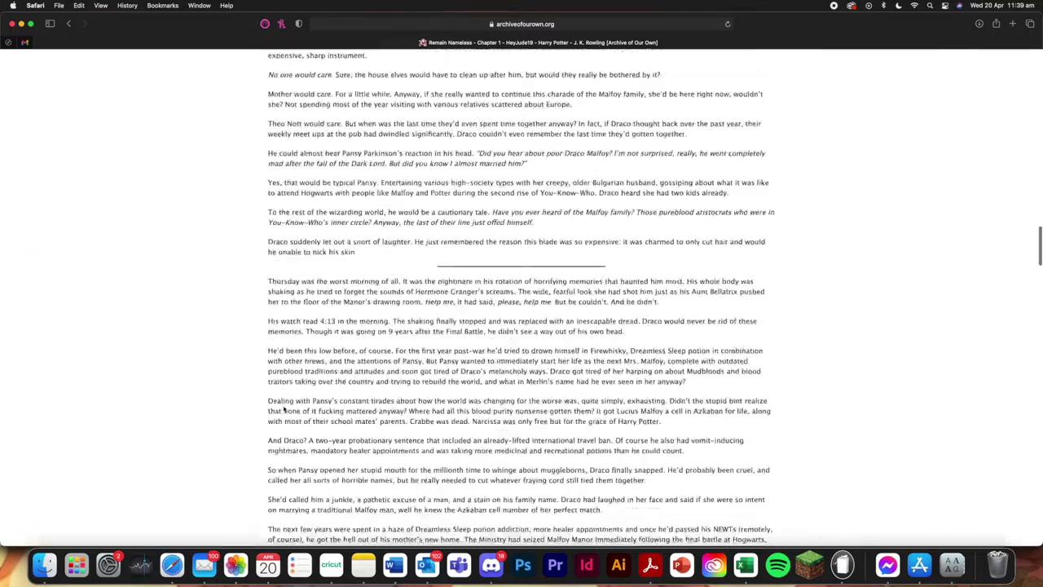
{"action": "scroll", "coordinate": [284, 410], "scroll_direction": "up", "scroll_amount": 10}
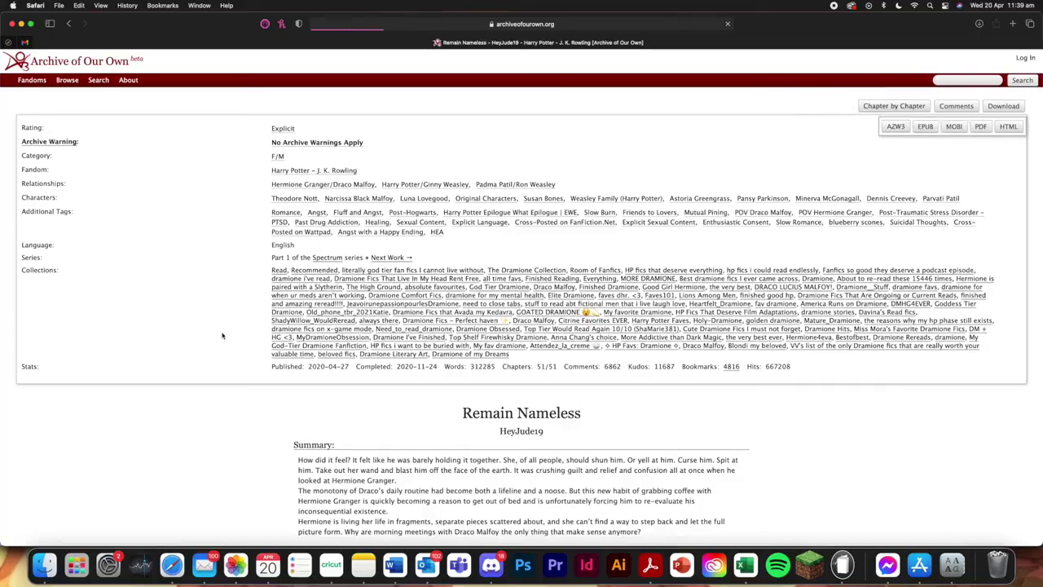
Select and copy the whole web page of the entire Remain Nameless work, covering all its chapters
{"action": "scroll", "coordinate": [221, 335], "scroll_direction": "down", "scroll_amount": 20}
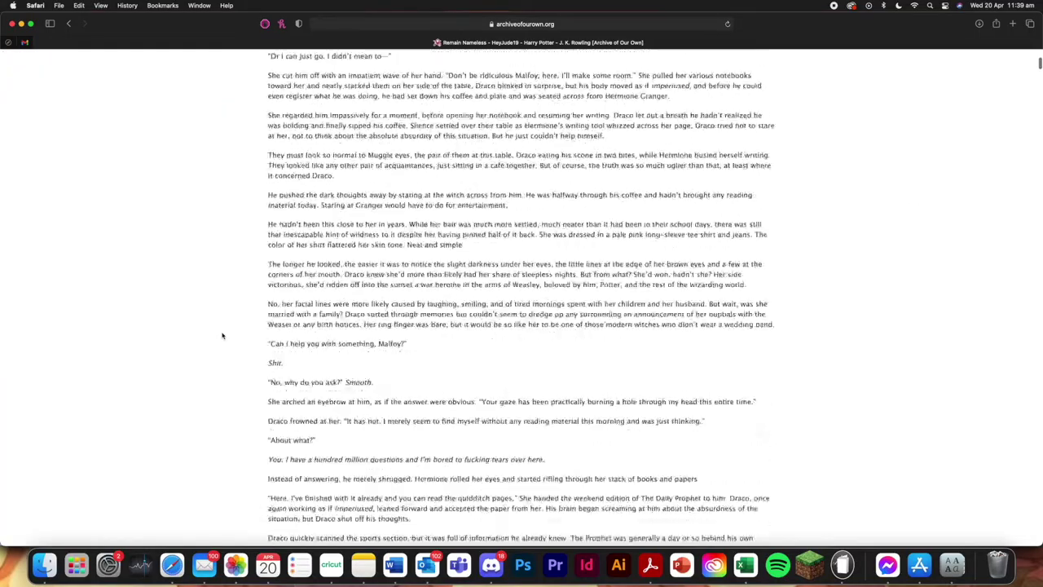
{"action": "scroll", "coordinate": [222, 335], "scroll_direction": "up", "scroll_amount": 20}
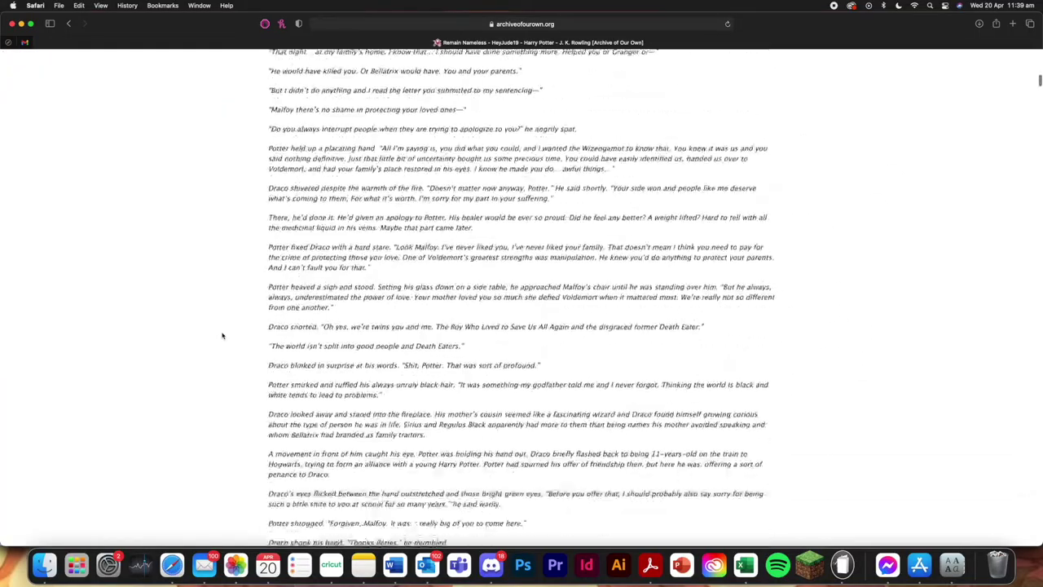
{"action": "scroll", "coordinate": [221, 335], "scroll_direction": "down", "scroll_amount": 1}
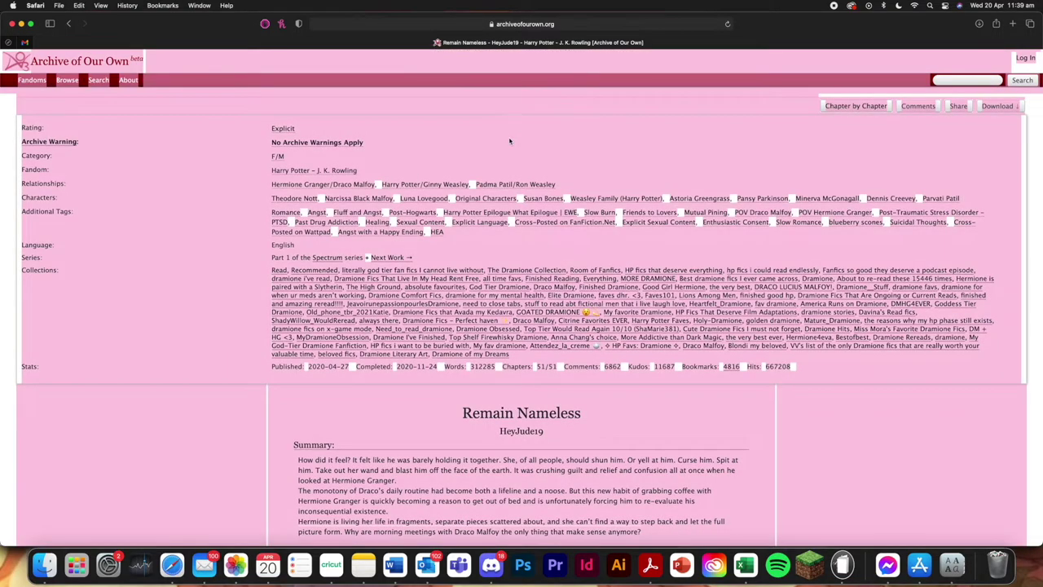
{"action": "scroll", "coordinate": [511, 141], "scroll_direction": "down", "scroll_amount": 20}
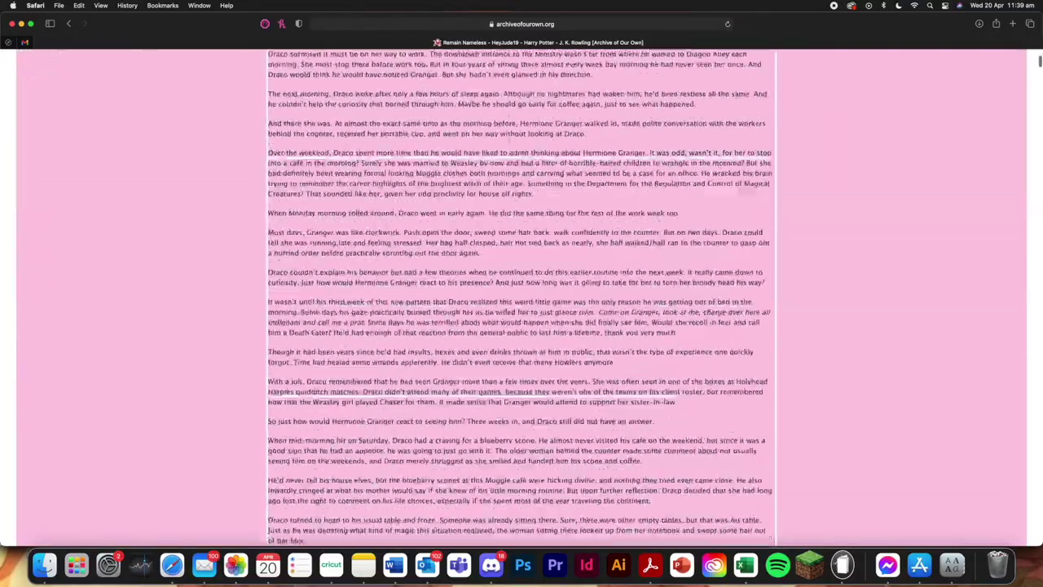
{"action": "scroll", "coordinate": [521, 293], "scroll_direction": "down", "scroll_amount": 10}
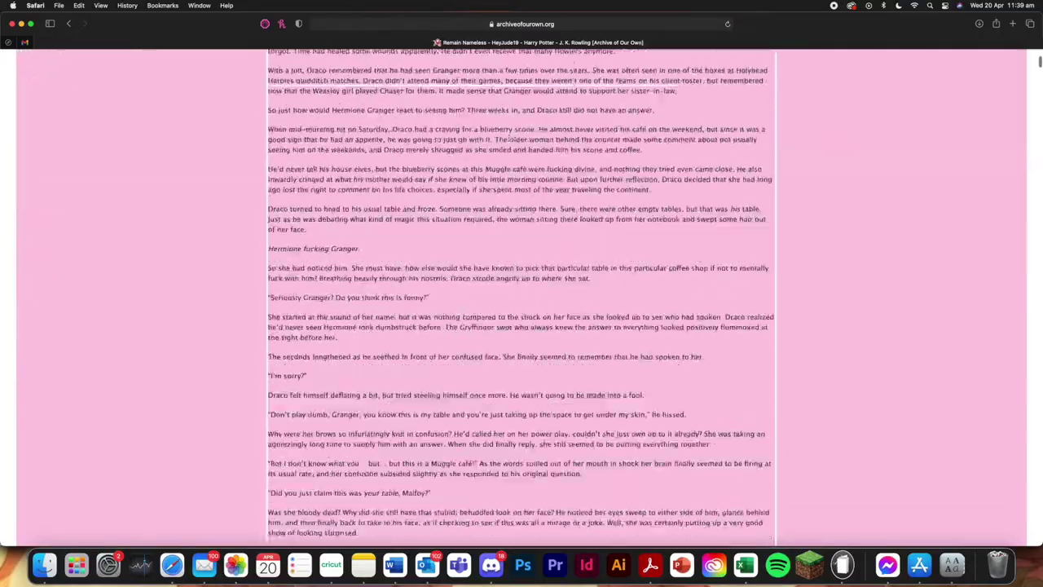
{"action": "scroll", "coordinate": [510, 141], "scroll_direction": "up", "scroll_amount": 20}
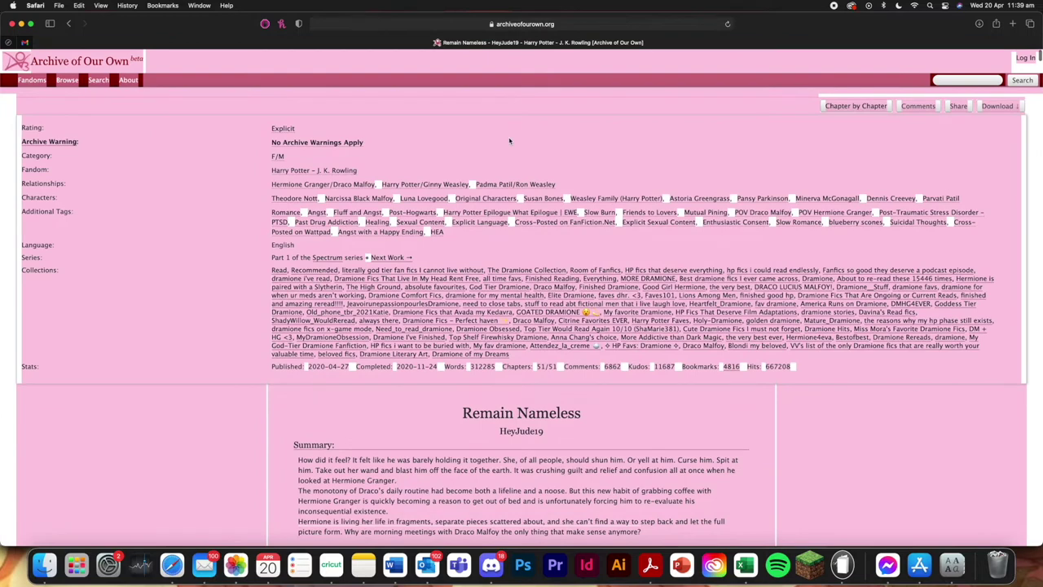
Switch to Word and paste the copied story at the start of the third page
{"action": "left_click", "coordinate": [394, 565]}
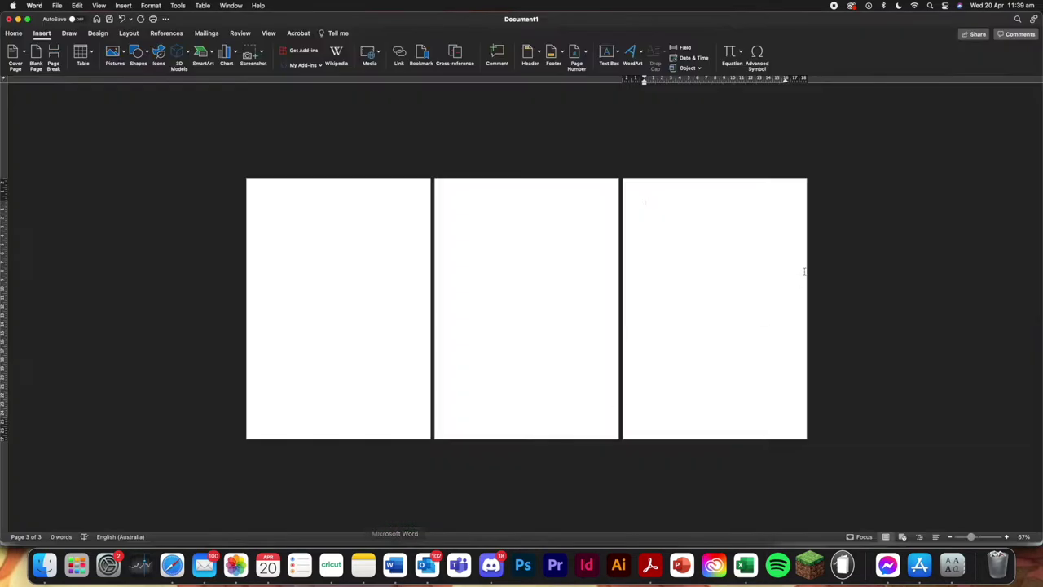
{"action": "left_click", "coordinate": [684, 217]}
{"action": "key", "text": "super+v"}
{"action": "key", "text": "super+v"}
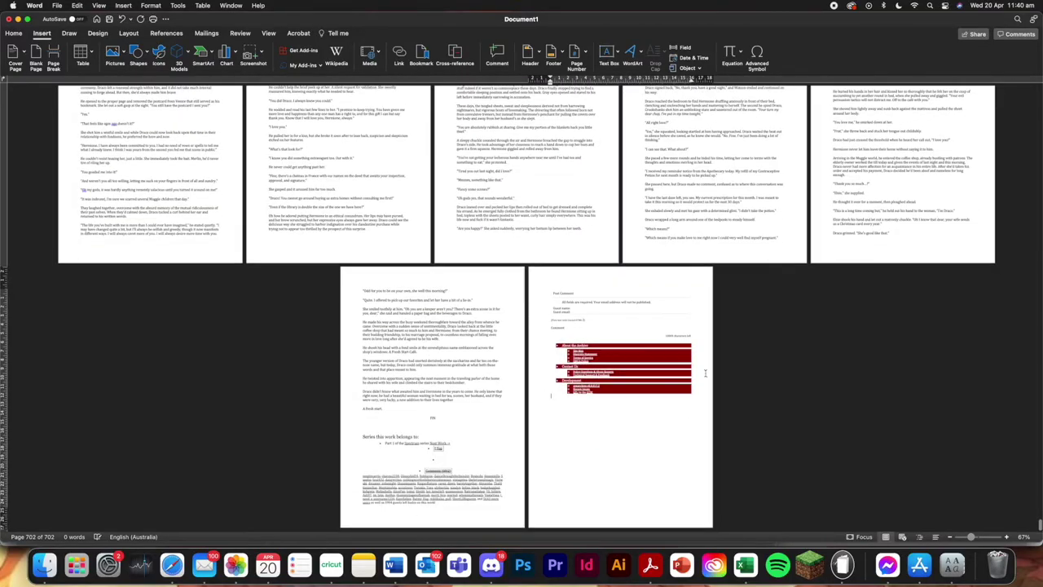
Delete the pasted website header, tags, collections and stats that precede the Remain Nameless title
{"action": "scroll", "coordinate": [648, 420], "scroll_direction": "up", "scroll_amount": 5}
{"action": "scroll", "coordinate": [648, 419], "scroll_direction": "up", "scroll_amount": 15}
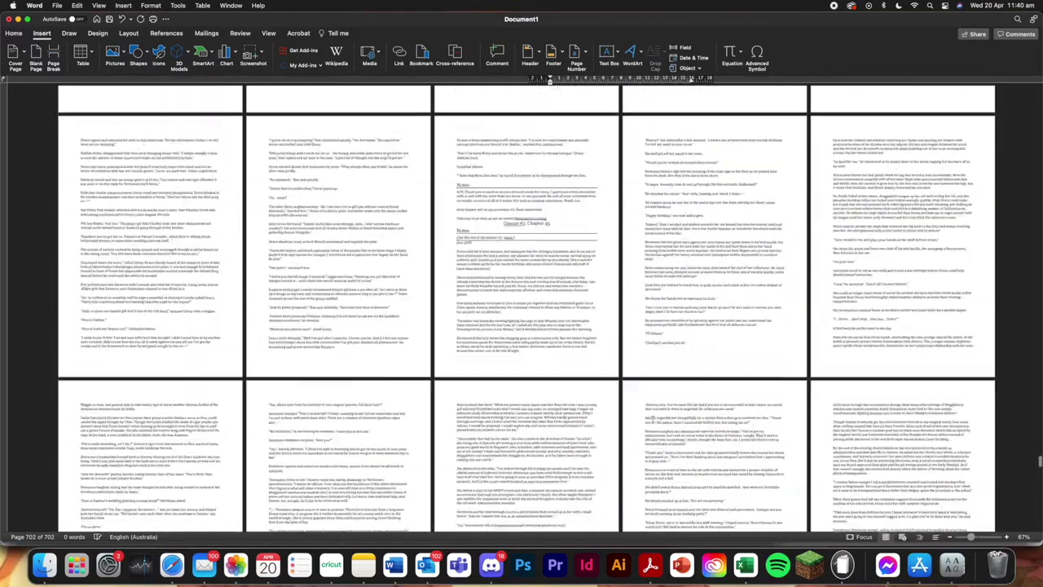
{"action": "scroll", "coordinate": [646, 420], "scroll_direction": "up", "scroll_amount": 15}
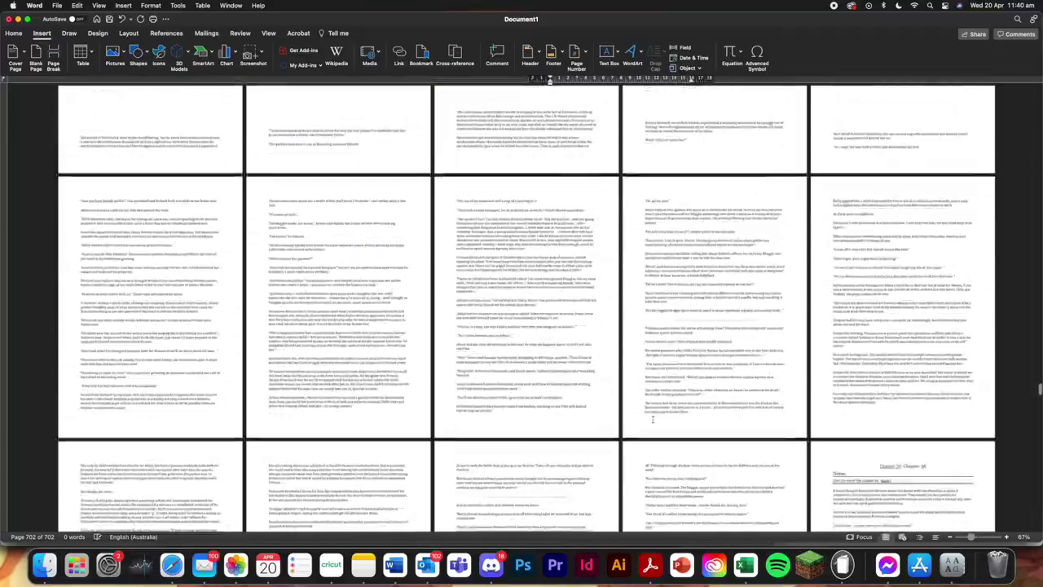
{"action": "scroll", "coordinate": [648, 422], "scroll_direction": "up", "scroll_amount": 15}
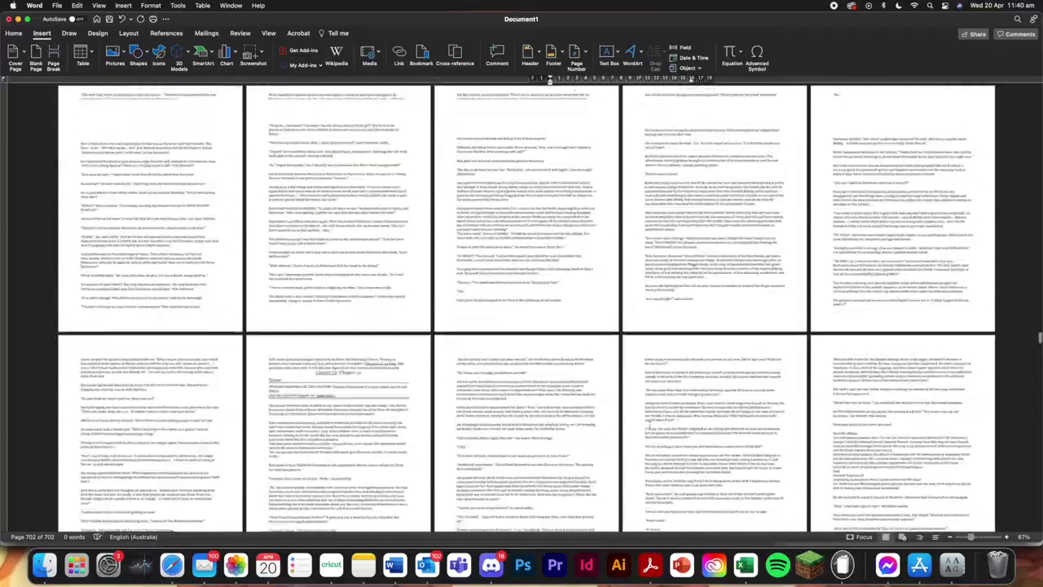
{"action": "scroll", "coordinate": [648, 422], "scroll_direction": "up", "scroll_amount": 15}
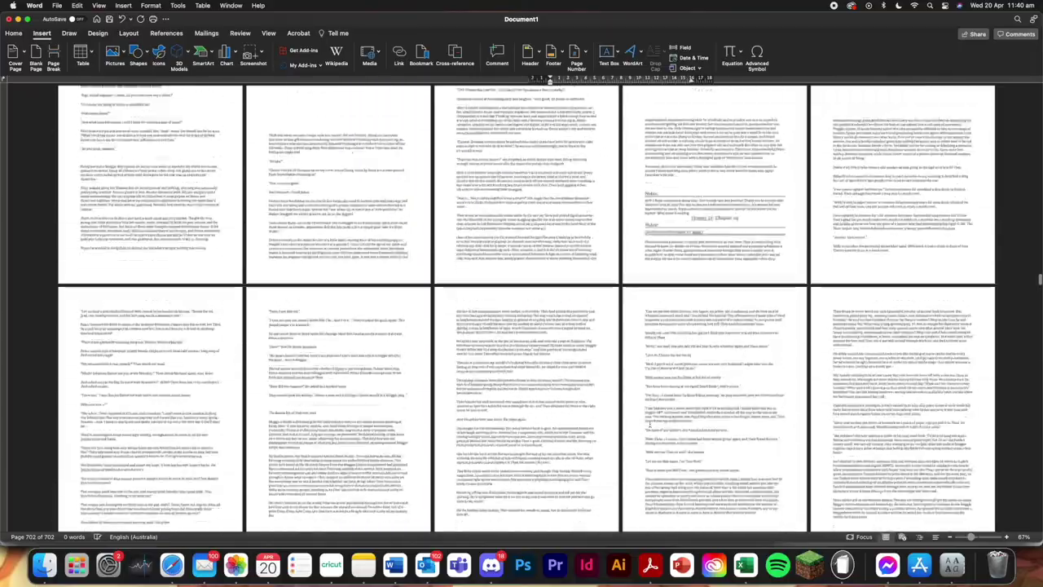
{"action": "scroll", "coordinate": [649, 423], "scroll_direction": "up", "scroll_amount": 15}
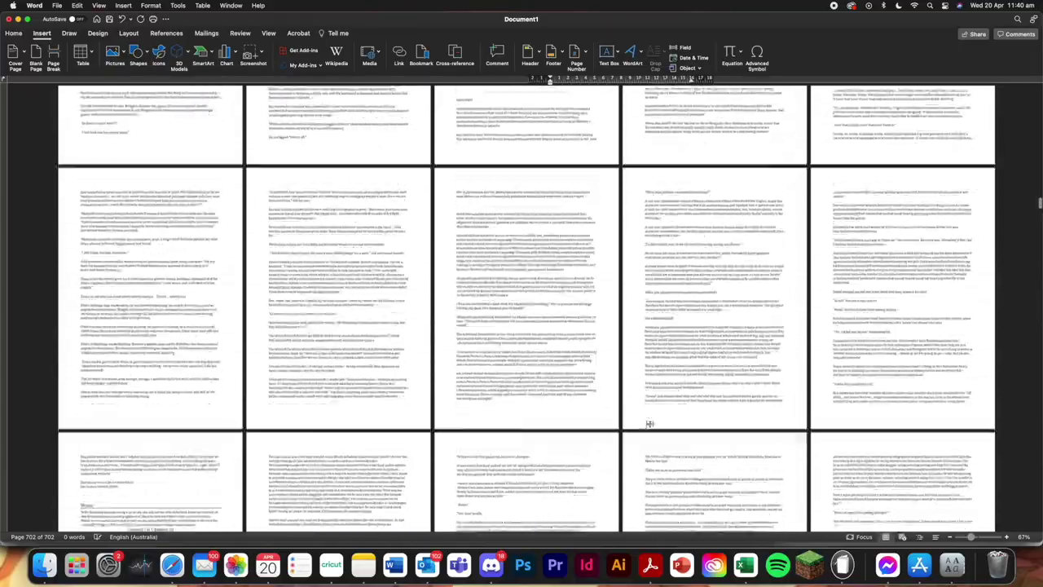
{"action": "scroll", "coordinate": [650, 423], "scroll_direction": "up", "scroll_amount": 15}
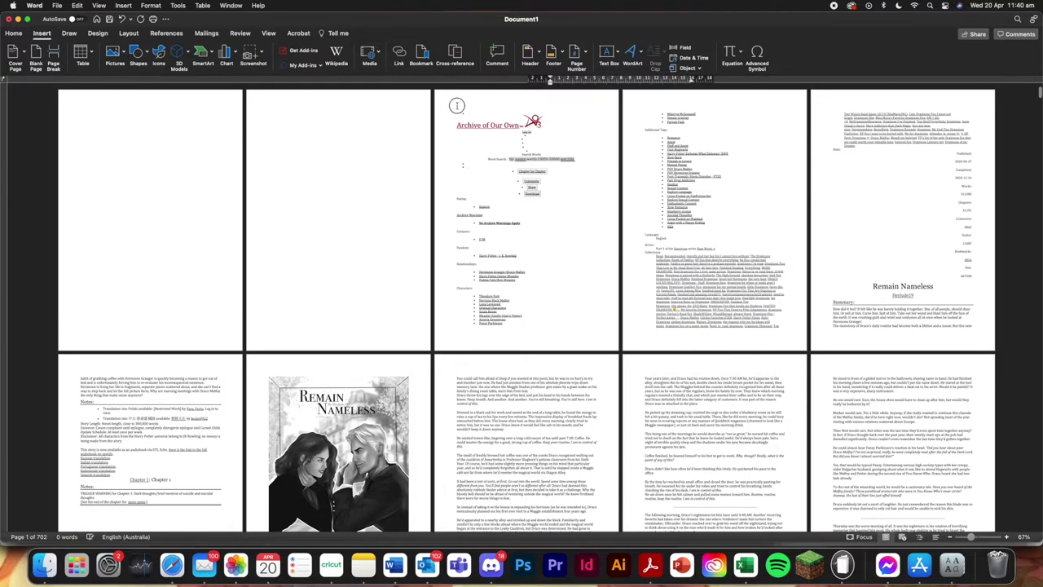
{"action": "left_click_drag", "start_coordinate": [457, 105], "coordinate": [872, 281]}
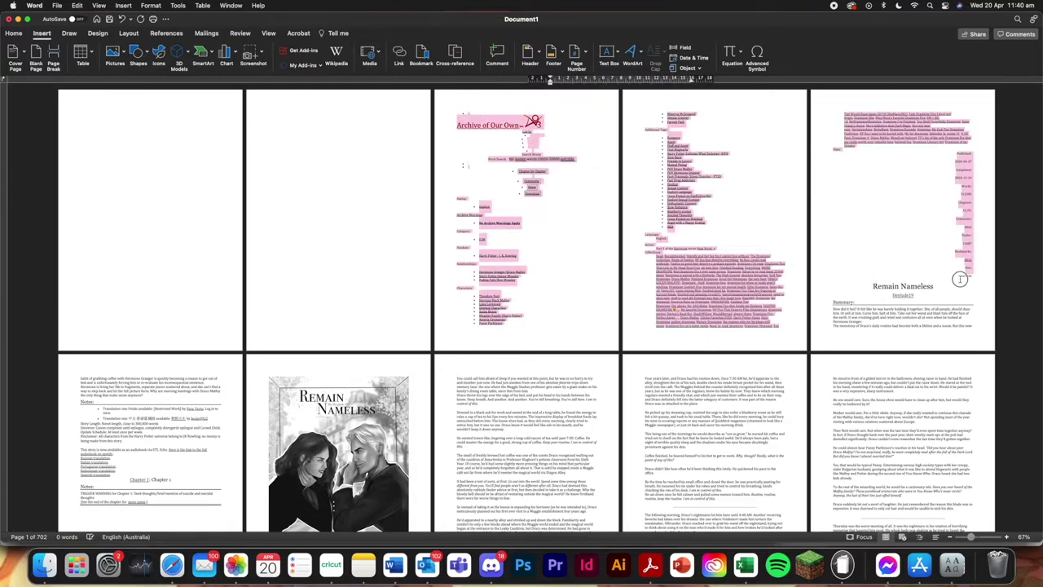
{"action": "scroll", "coordinate": [978, 278], "scroll_direction": "down", "scroll_amount": 2}
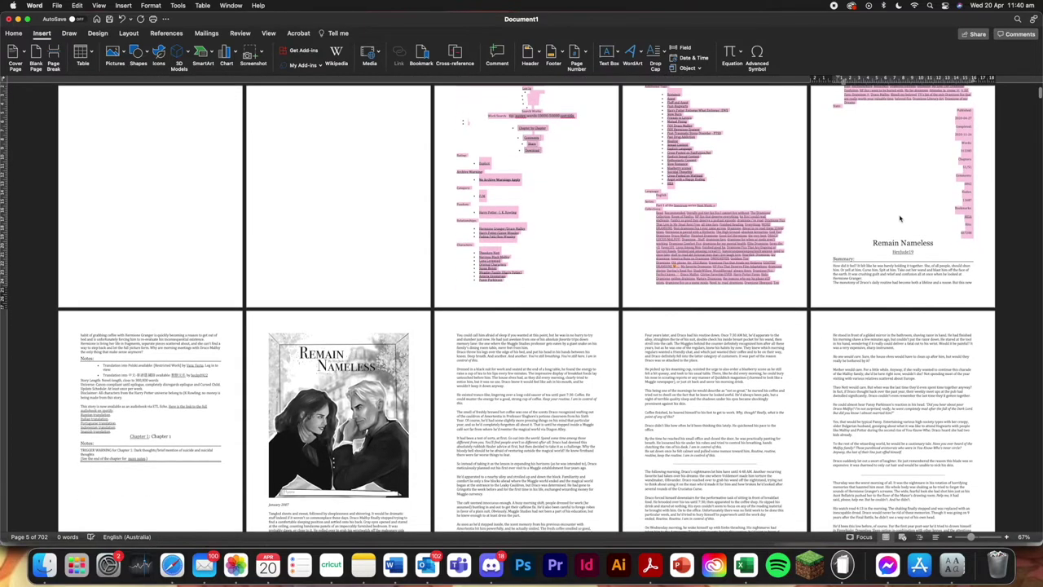
{"action": "key", "text": "BackSpace"}
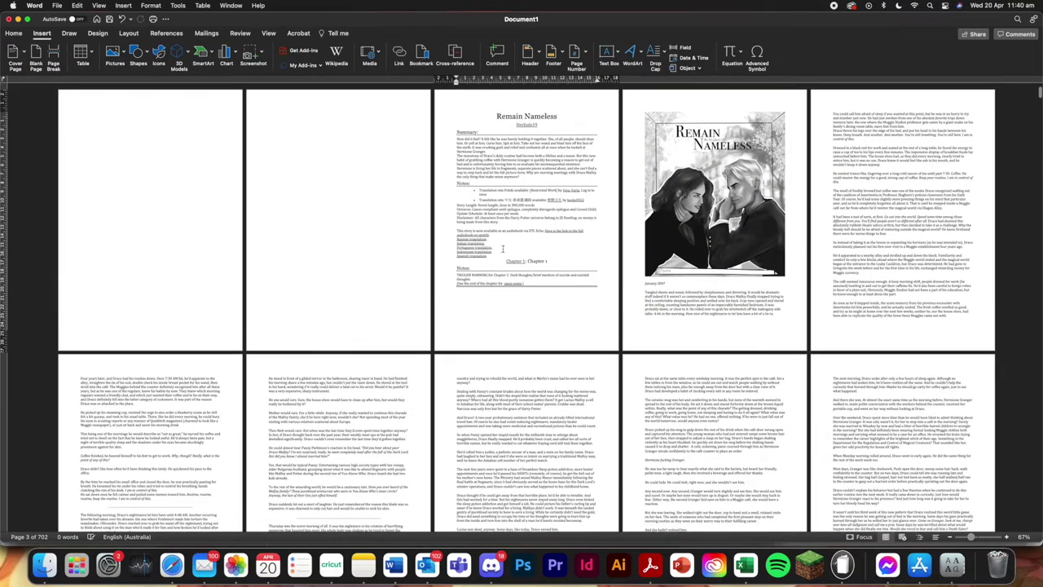
Delete the Remain Nameless title, summary and story notes above the Chapter 1 heading and insert a blank page before that heading
{"action": "left_click_drag", "start_coordinate": [496, 257], "coordinate": [442, 103]}
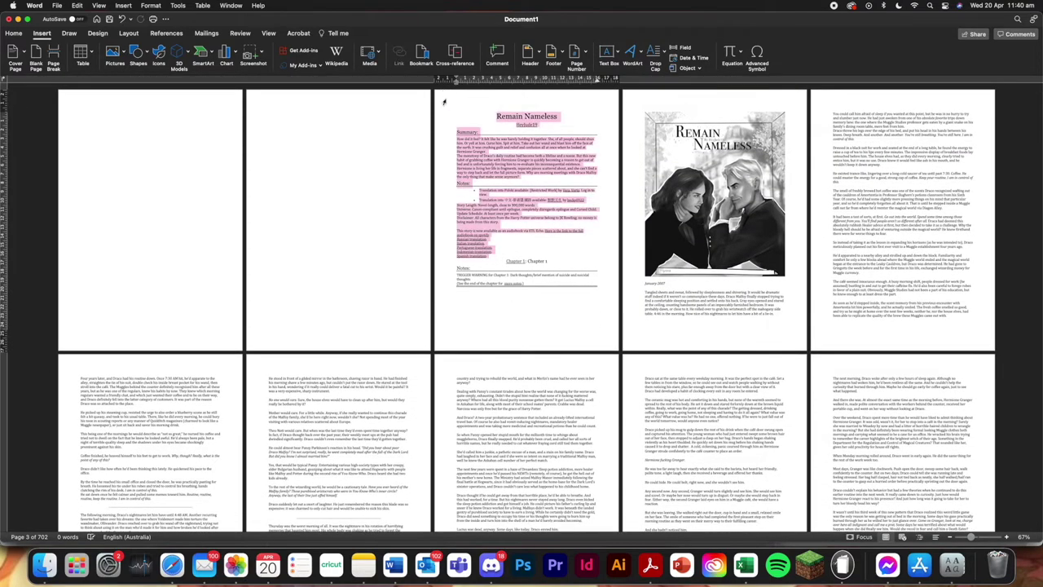
{"action": "key", "text": "BackSpace"}
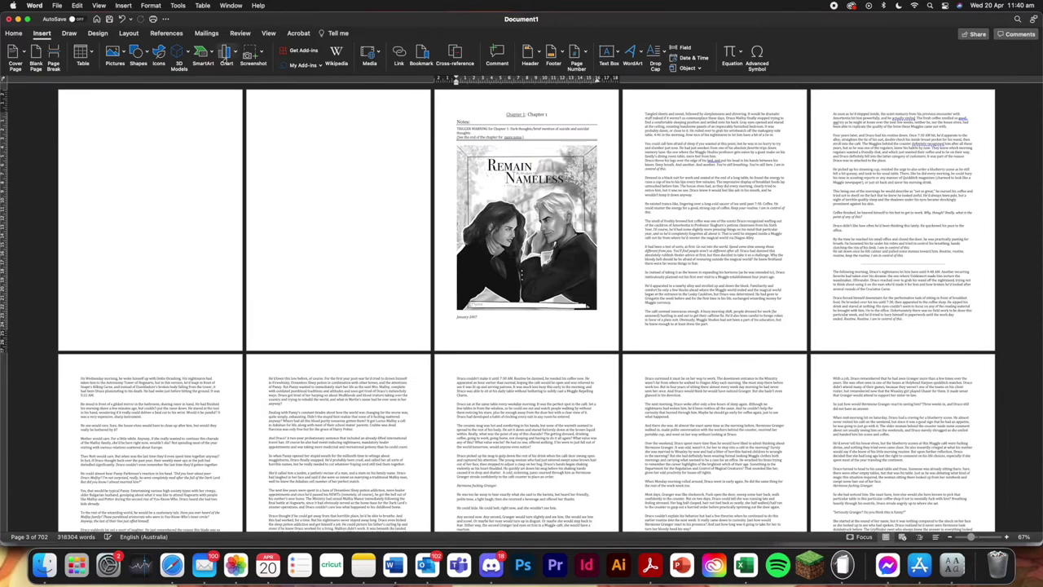
{"action": "left_click", "coordinate": [36, 55]}
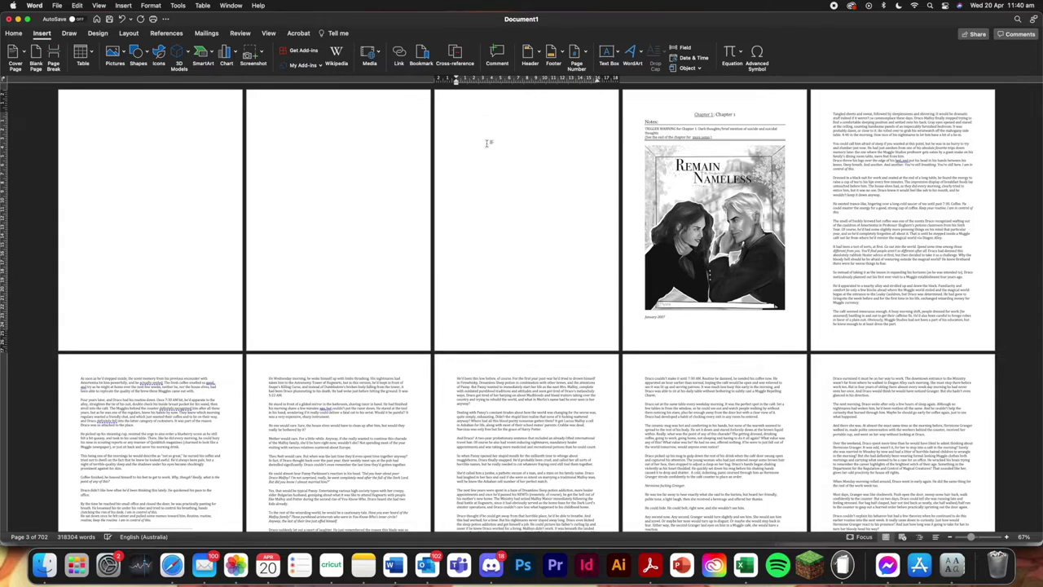
{"action": "key", "text": "Return"}
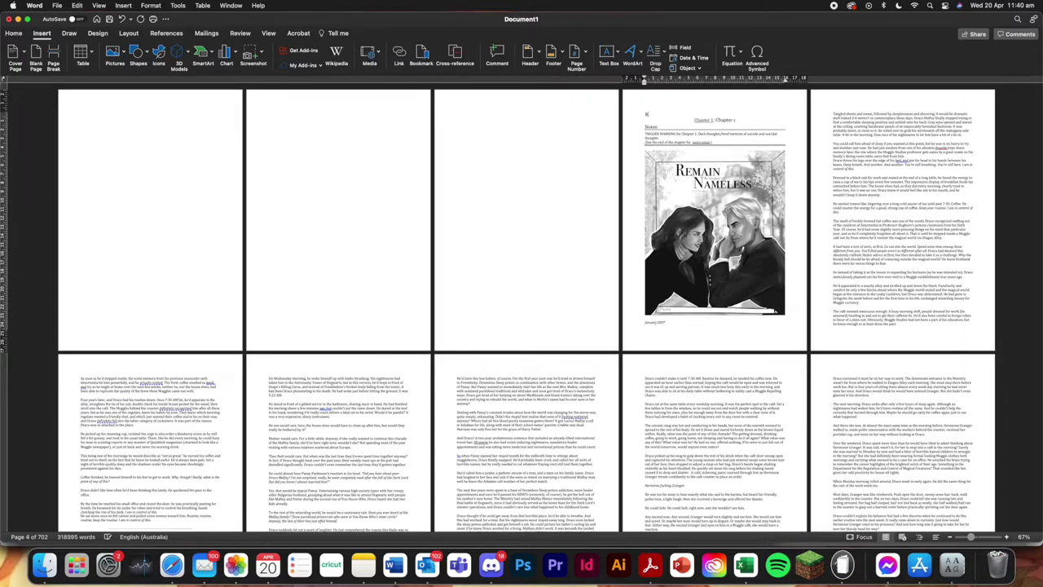
{"action": "key", "text": "BackSpace"}
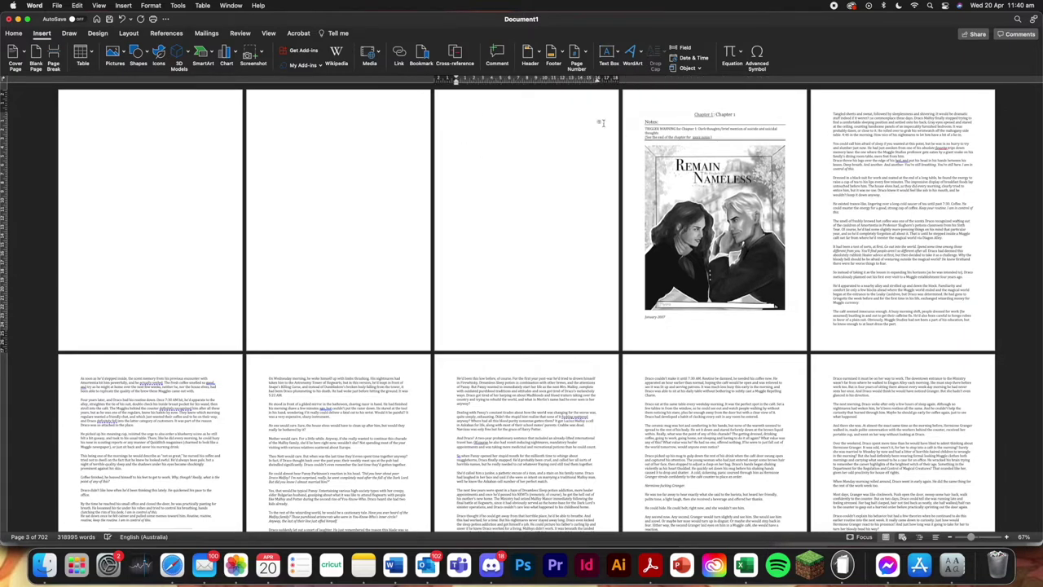
Set the font of the entire document to Garamond
{"action": "key", "text": "super+a"}
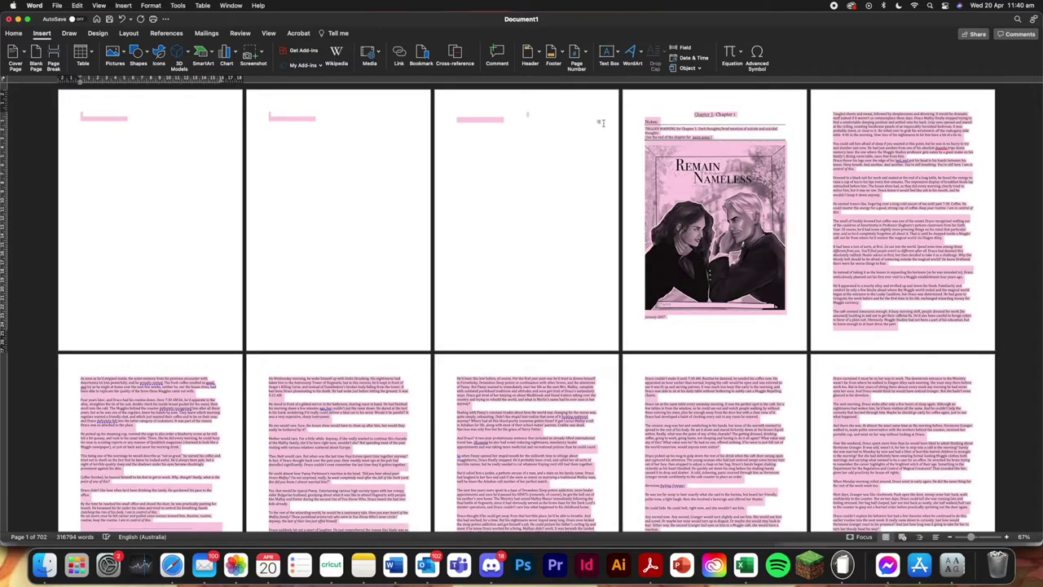
{"action": "scroll", "coordinate": [235, 153], "scroll_direction": "down", "scroll_amount": 10}
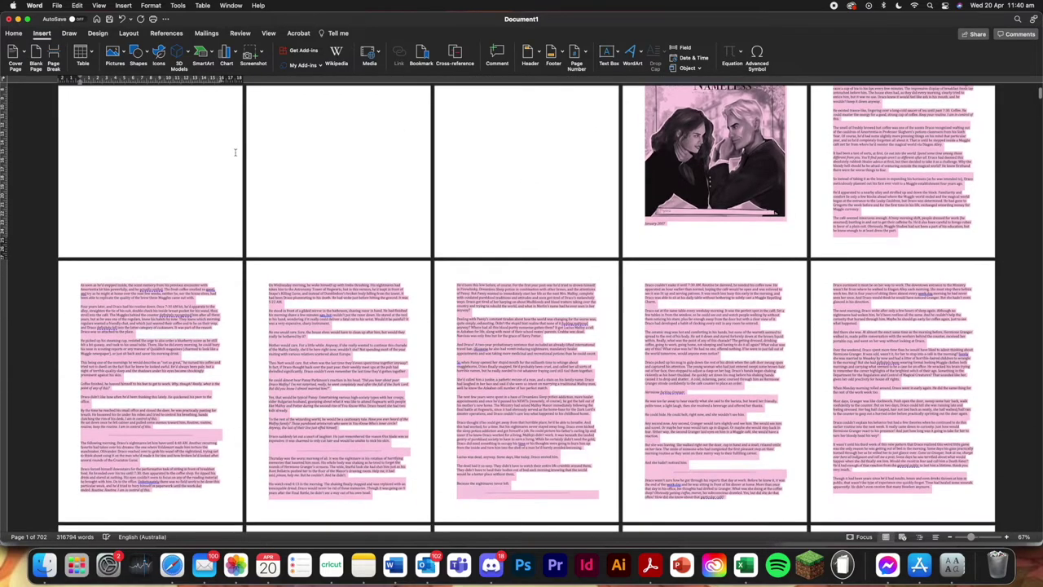
{"action": "scroll", "coordinate": [235, 153], "scroll_direction": "up", "scroll_amount": 8}
{"action": "scroll", "coordinate": [235, 152], "scroll_direction": "up", "scroll_amount": 3}
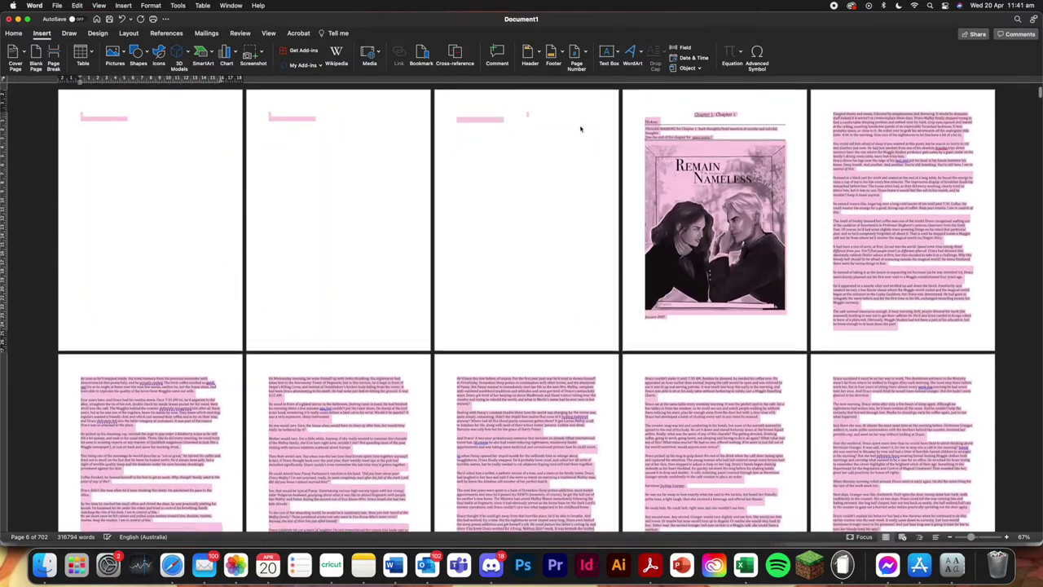
{"action": "left_click", "coordinate": [16, 33]}
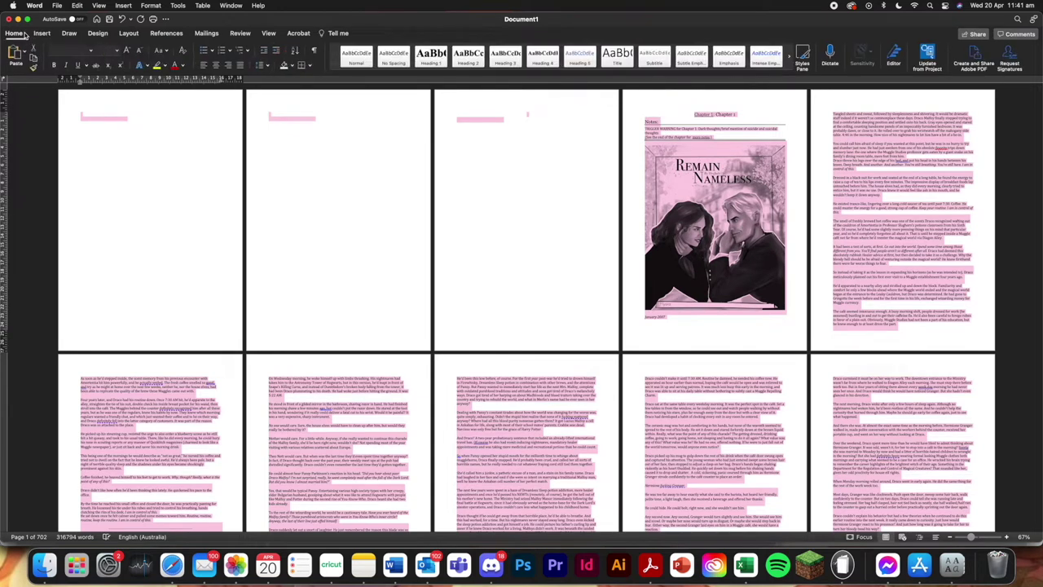
{"action": "left_click", "coordinate": [91, 52]}
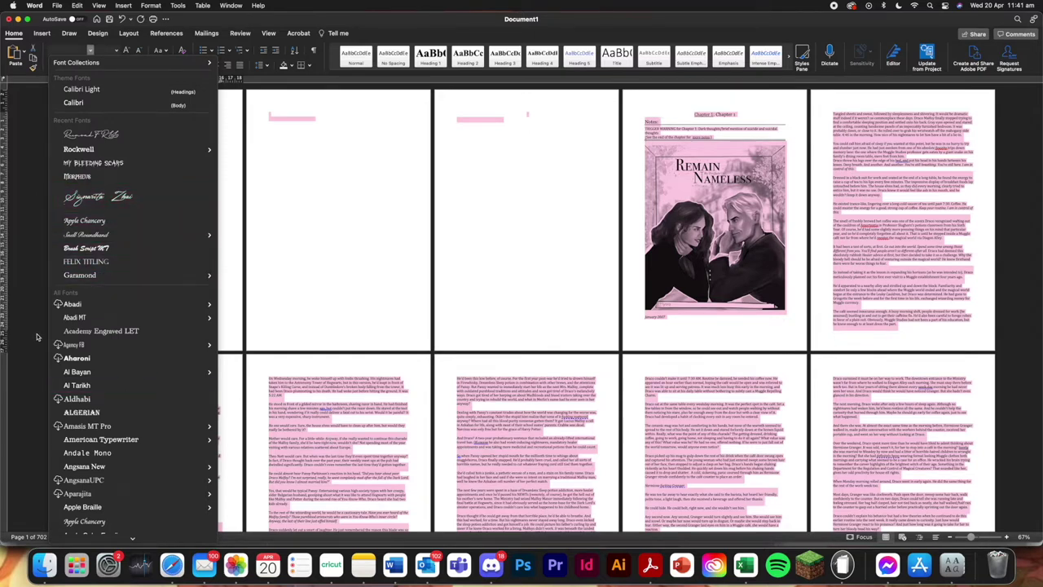
{"action": "mouse_move", "coordinate": [83, 272]}
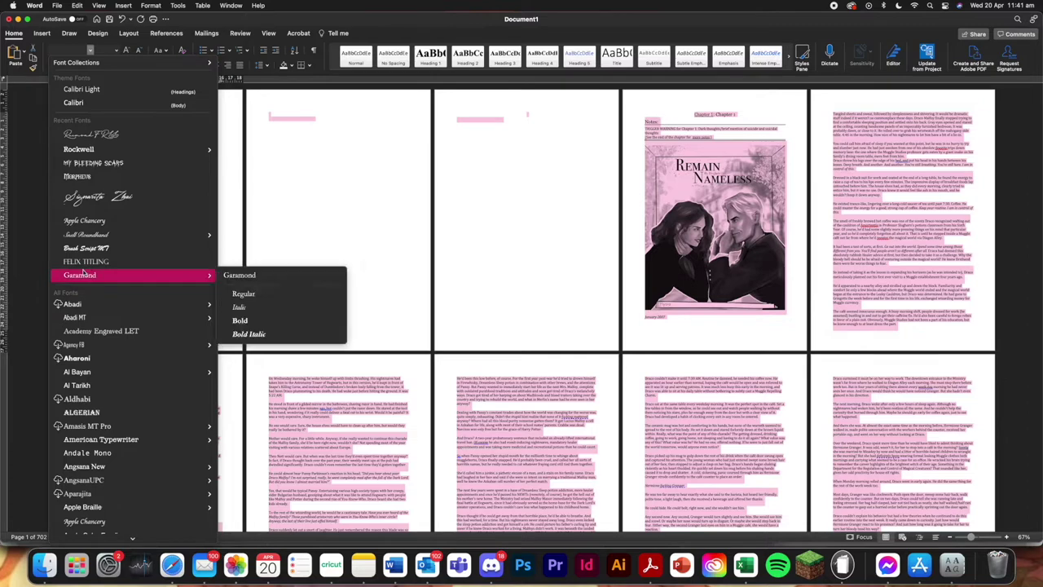
{"action": "left_click", "coordinate": [255, 276]}
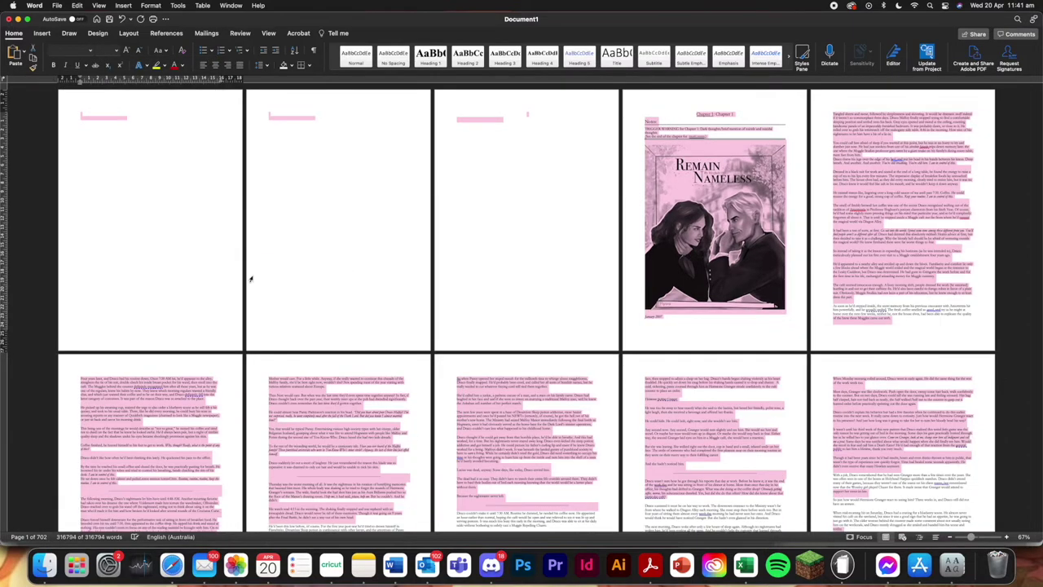
Look through the pages as far as Chapter 25 to check the font, return to the start and clear the selection
{"action": "scroll", "coordinate": [674, 302], "scroll_direction": "down", "scroll_amount": 15}
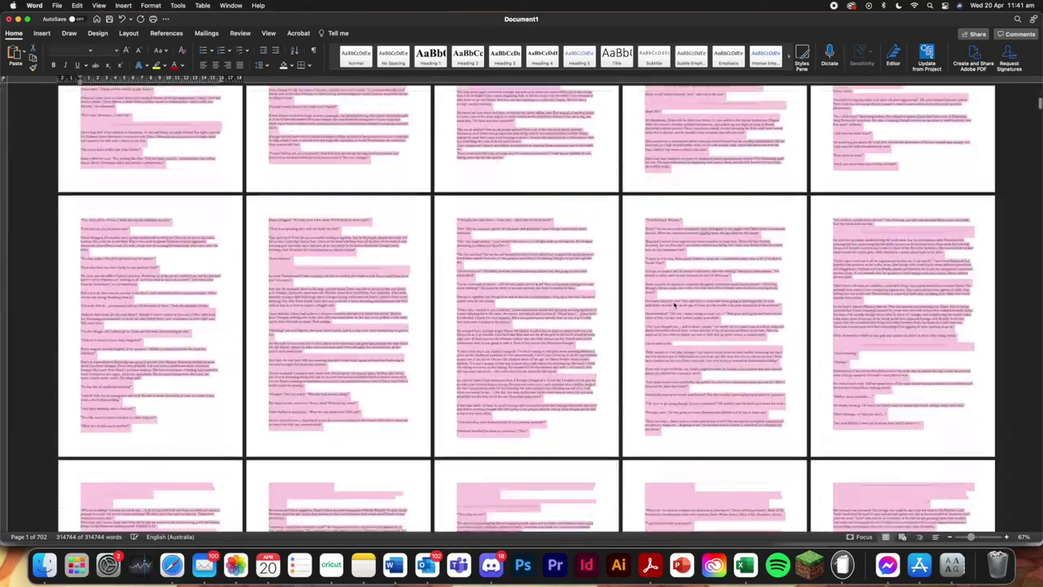
{"action": "scroll", "coordinate": [673, 303], "scroll_direction": "down", "scroll_amount": 15}
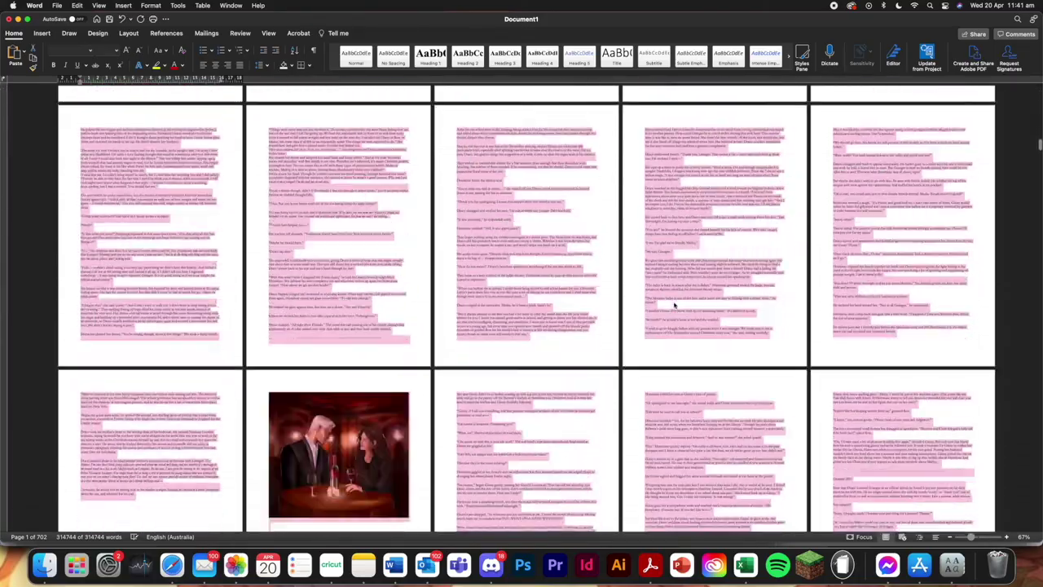
{"action": "scroll", "coordinate": [673, 302], "scroll_direction": "down", "scroll_amount": 10}
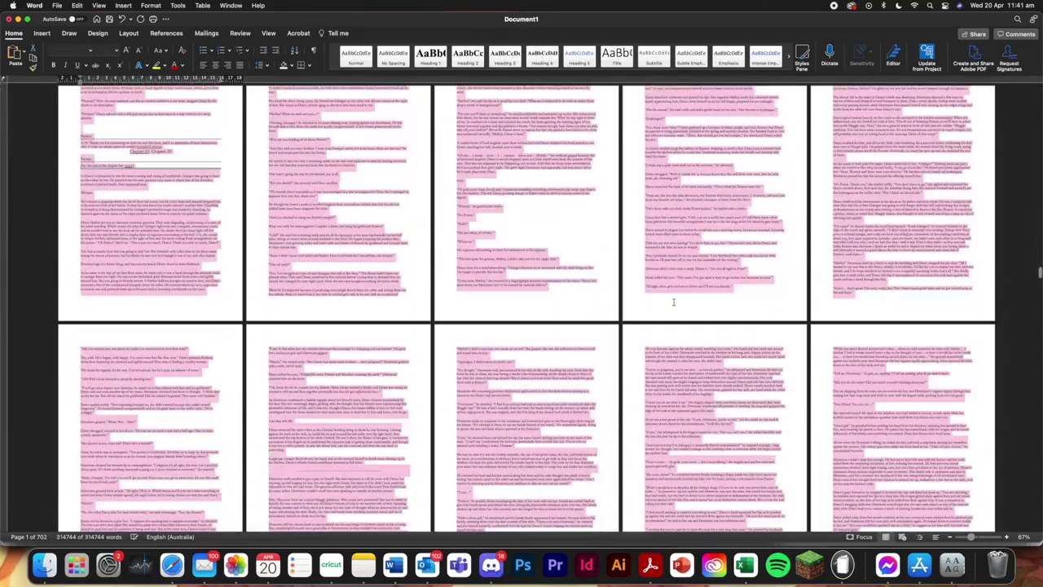
{"action": "scroll", "coordinate": [673, 302], "scroll_direction": "up", "scroll_amount": 5}
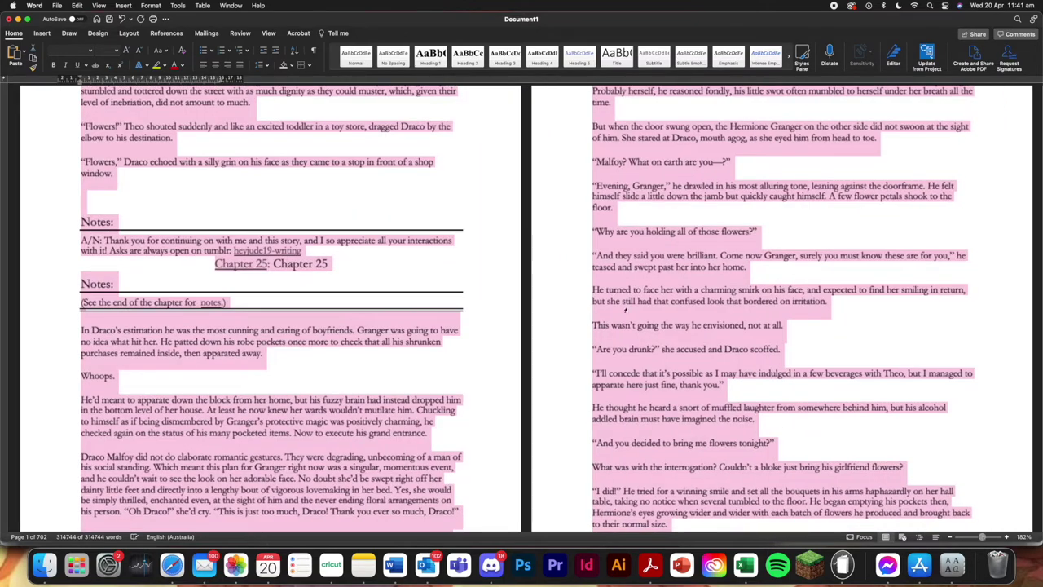
{"action": "scroll", "coordinate": [627, 309], "scroll_direction": "down", "scroll_amount": 5}
{"action": "scroll", "coordinate": [628, 309], "scroll_direction": "down", "scroll_amount": 15}
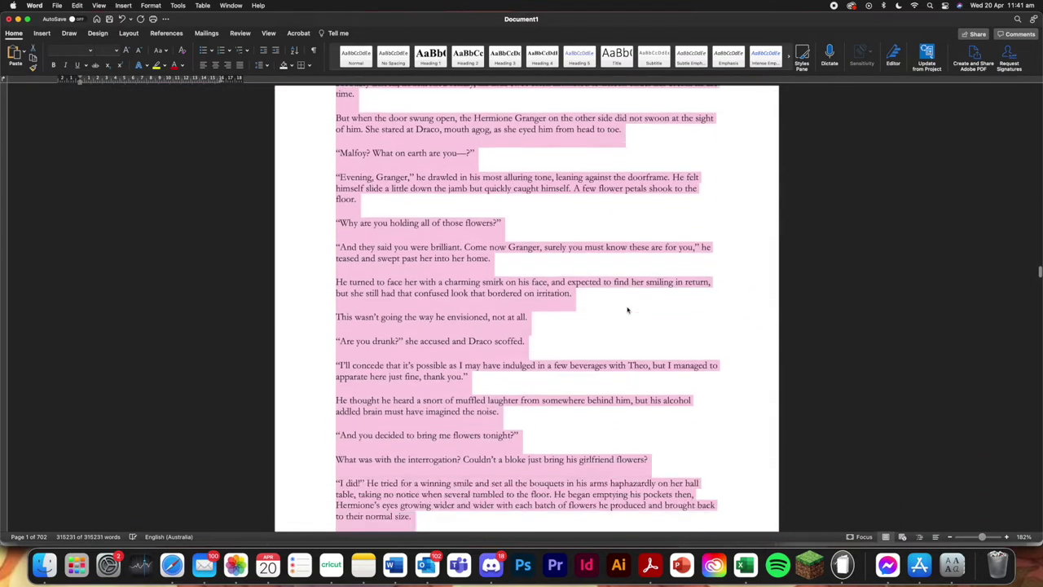
{"action": "scroll", "coordinate": [628, 309], "scroll_direction": "down", "scroll_amount": 20}
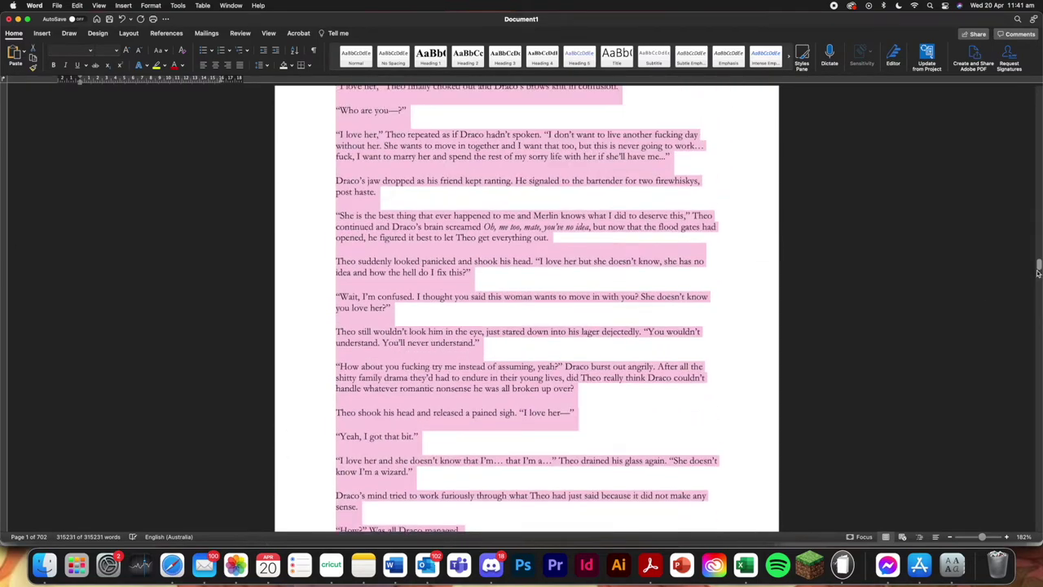
{"action": "left_click_drag", "start_coordinate": [1039, 273], "coordinate": [1031, 82]}
{"action": "scroll", "coordinate": [760, 294], "scroll_direction": "up", "scroll_amount": 3}
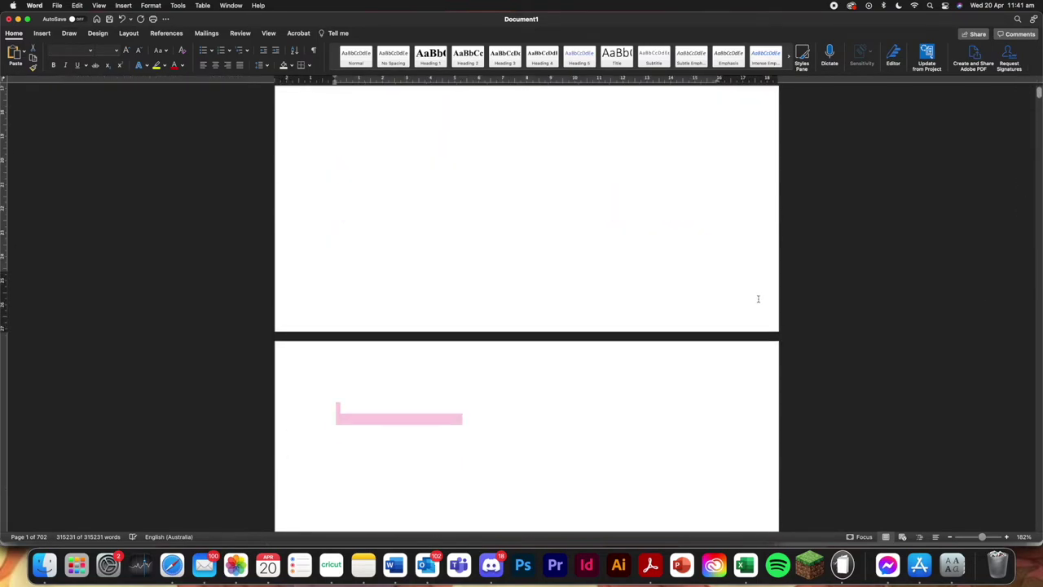
{"action": "left_click_drag", "start_coordinate": [982, 536], "coordinate": [972, 536]}
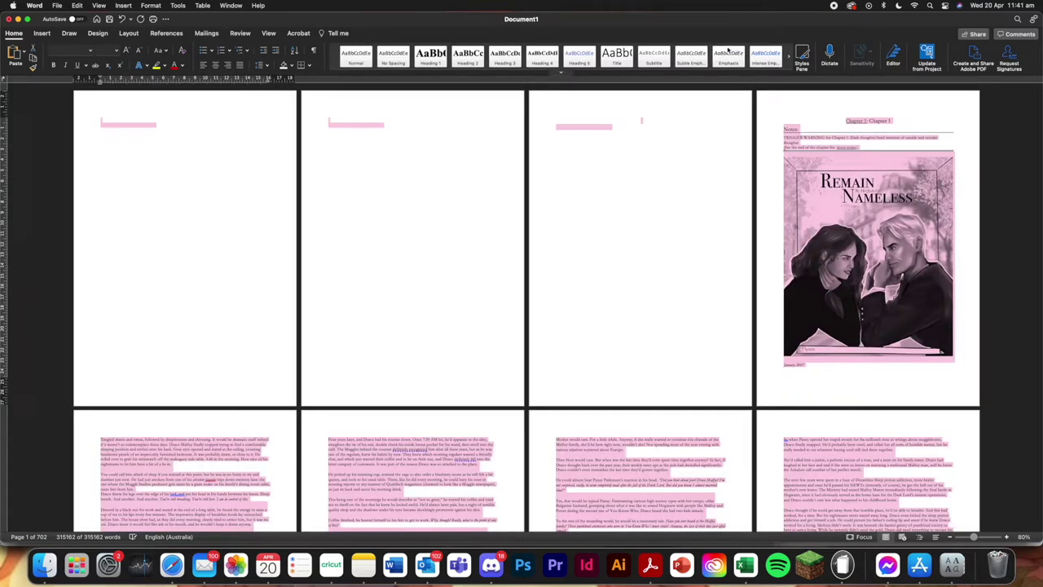
{"action": "scroll", "coordinate": [651, 162], "scroll_direction": "down", "scroll_amount": 4}
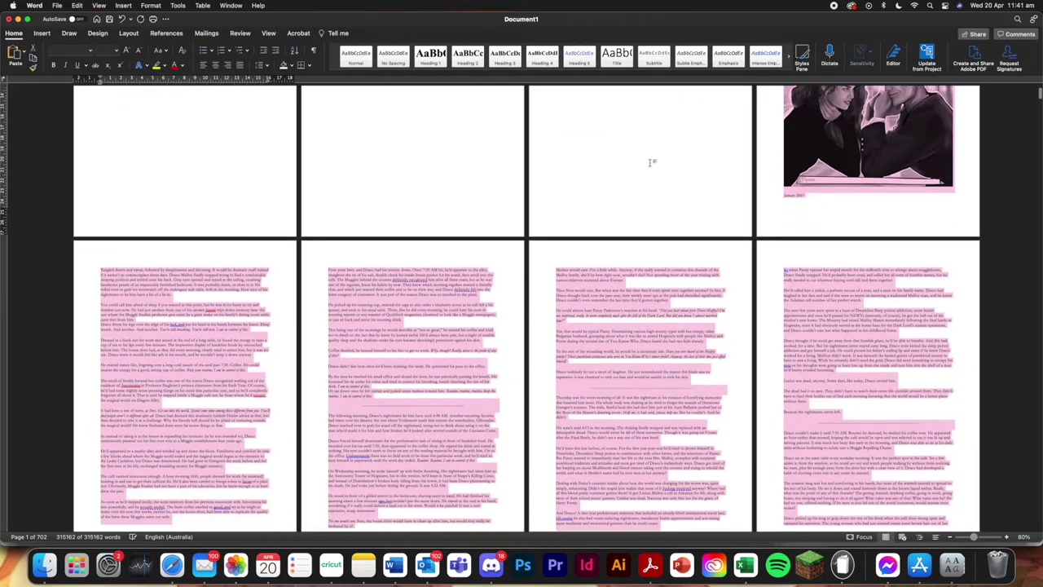
{"action": "left_click", "coordinate": [367, 104]}
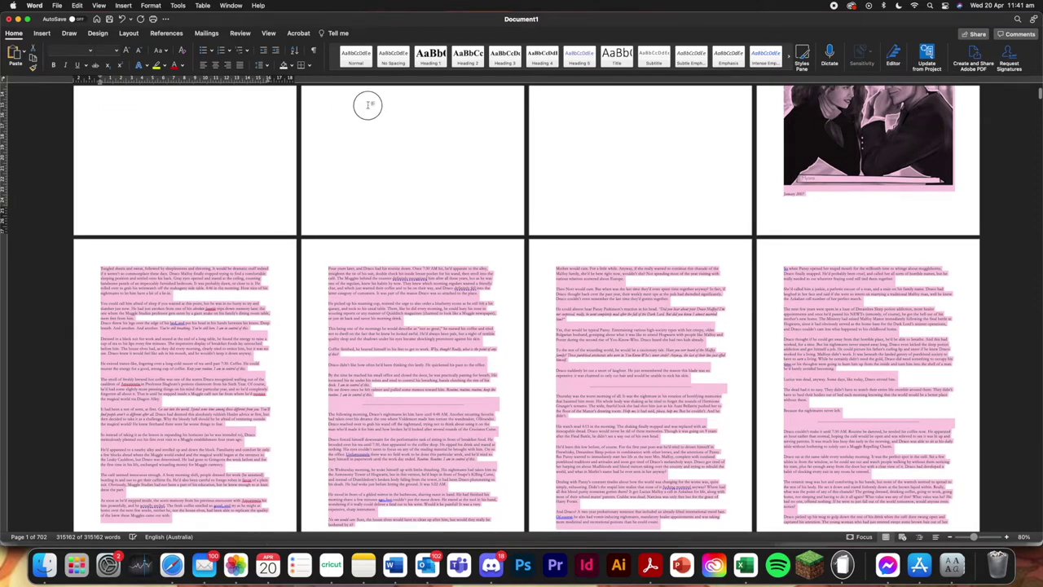
{"action": "scroll", "coordinate": [367, 104], "scroll_direction": "up", "scroll_amount": 4}
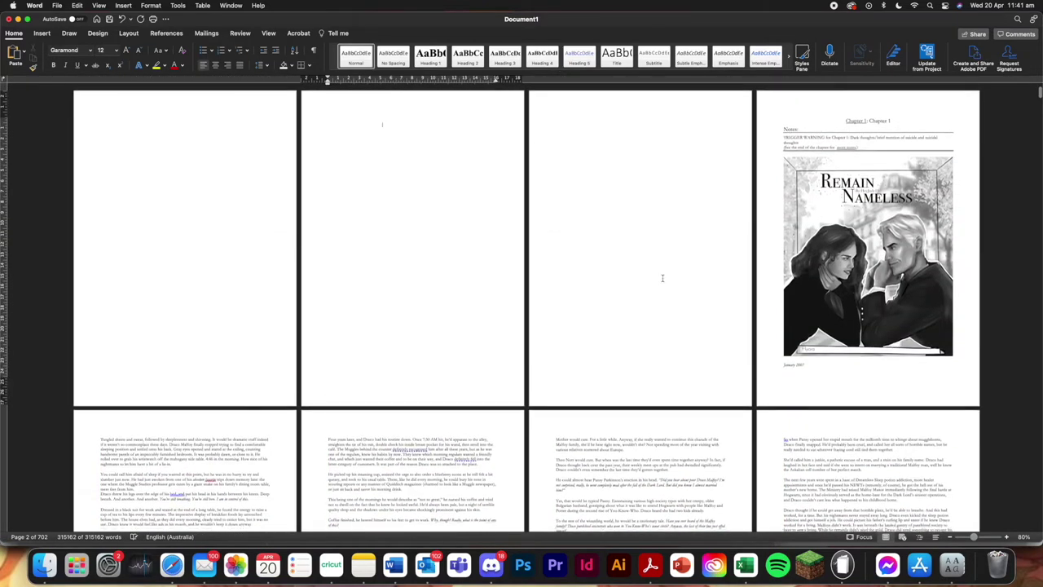
Update the Normal style to match the first story paragraph on the sixth page
{"action": "scroll", "coordinate": [663, 278], "scroll_direction": "down", "scroll_amount": 3}
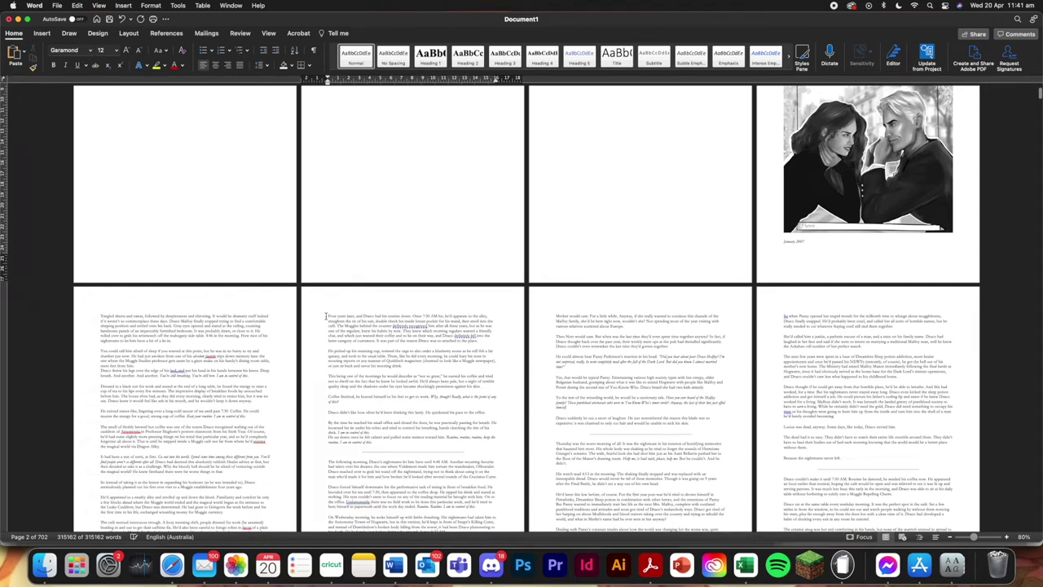
{"action": "left_click_drag", "start_coordinate": [327, 316], "coordinate": [487, 342]}
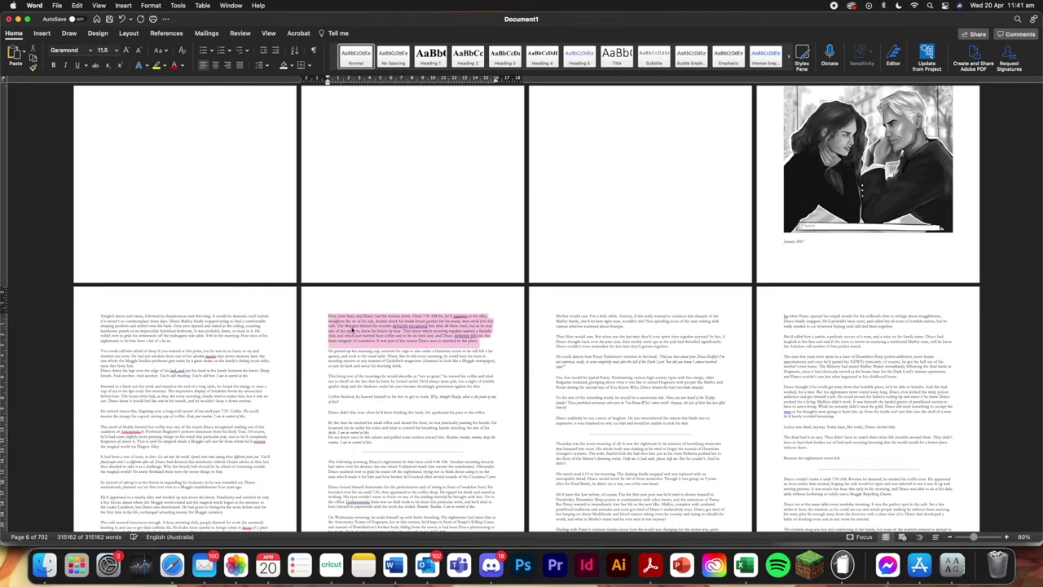
{"action": "right_click", "coordinate": [354, 57]}
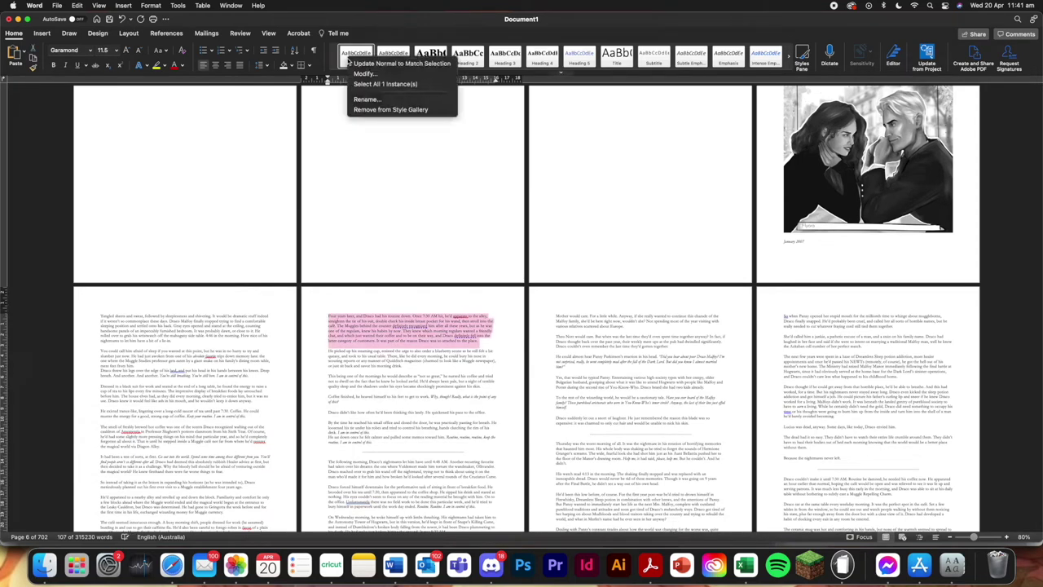
{"action": "left_click", "coordinate": [431, 64]}
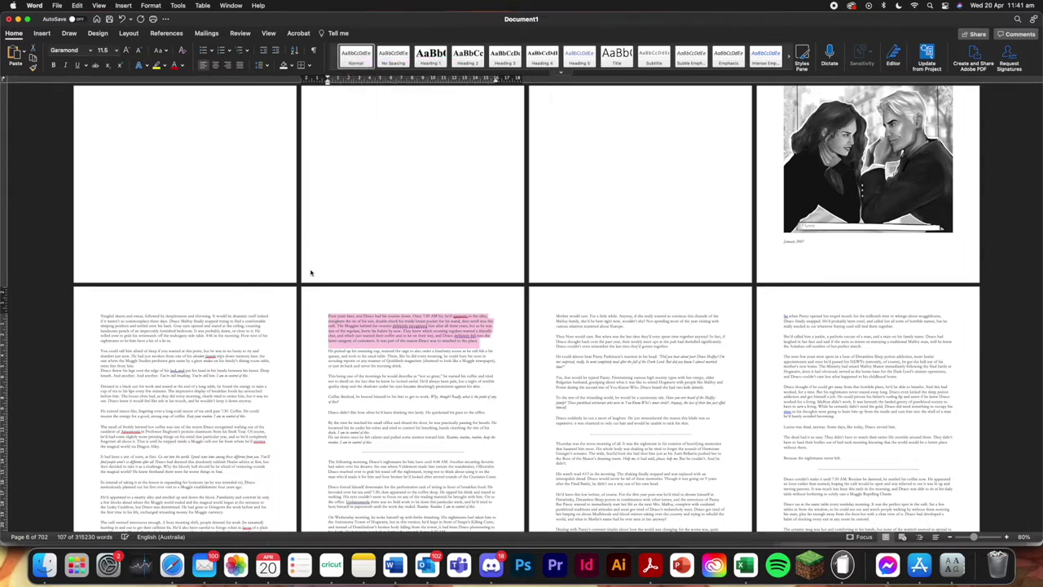
Modify the Normal style's paragraph format to use a first-line indent of 1 cm
{"action": "left_click", "coordinate": [369, 410]}
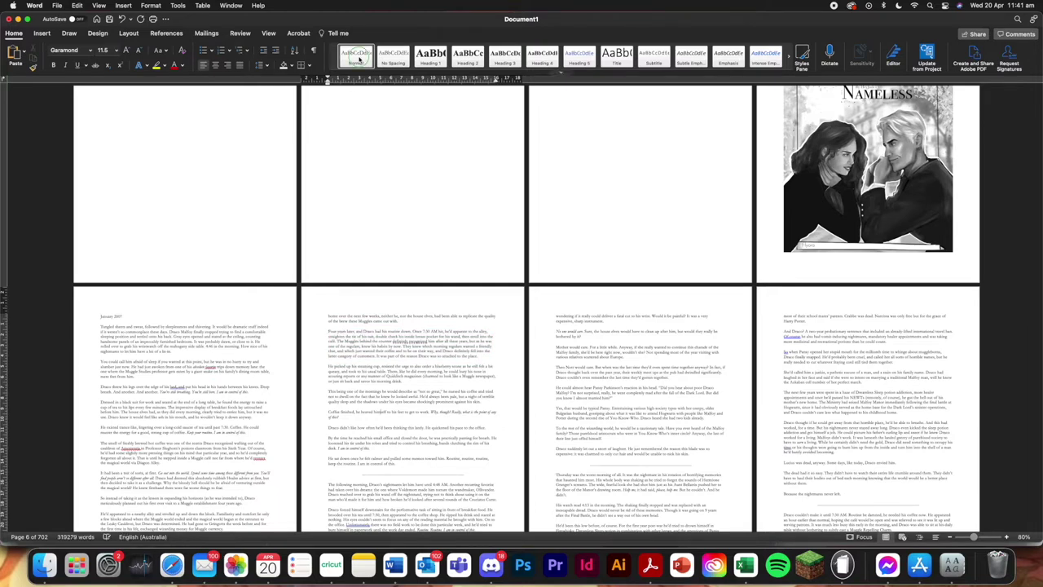
{"action": "right_click", "coordinate": [359, 60]}
{"action": "left_click", "coordinate": [366, 72]}
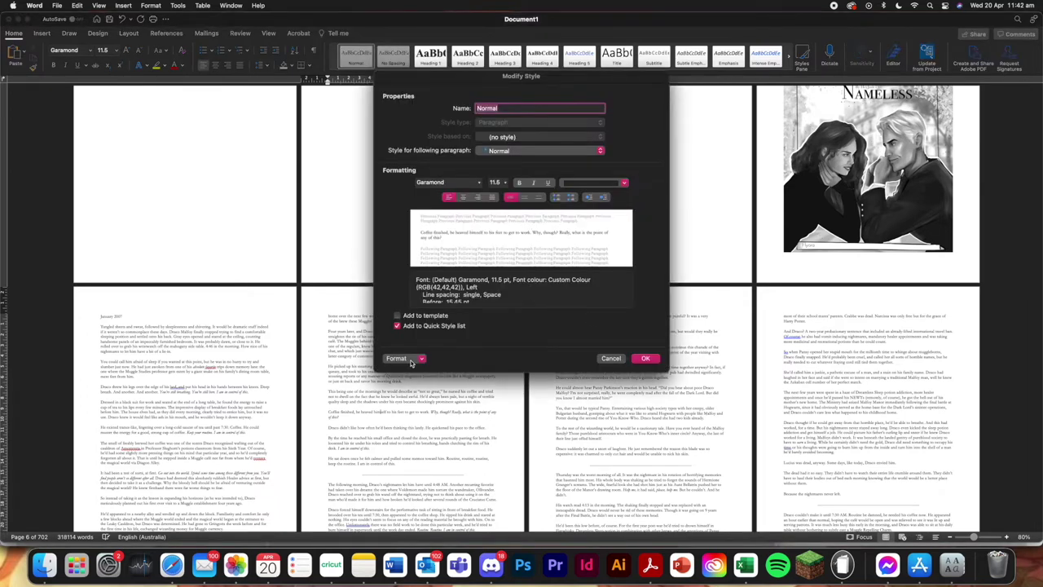
{"action": "left_click", "coordinate": [422, 360]}
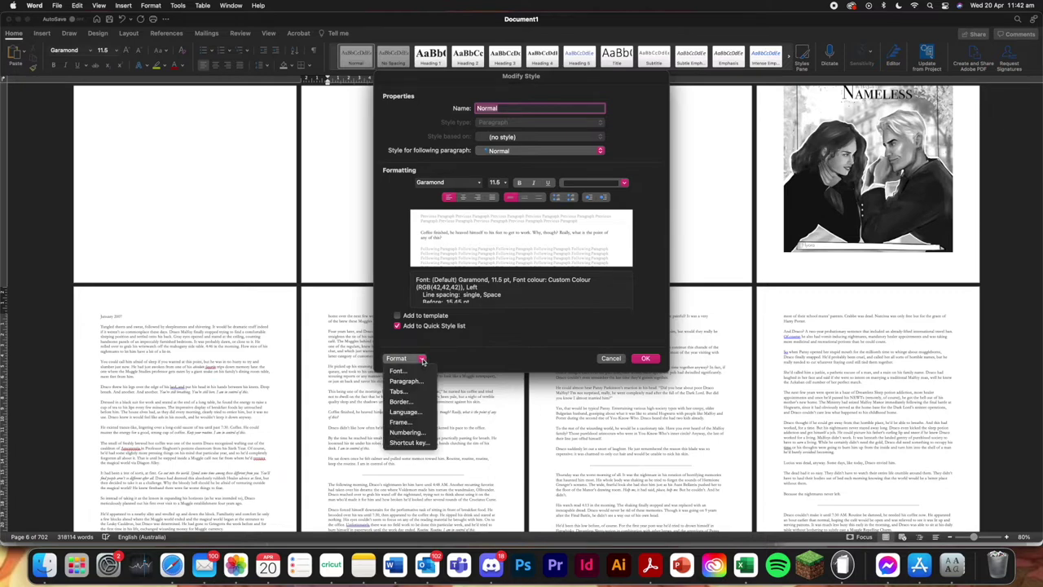
{"action": "left_click", "coordinate": [406, 380]}
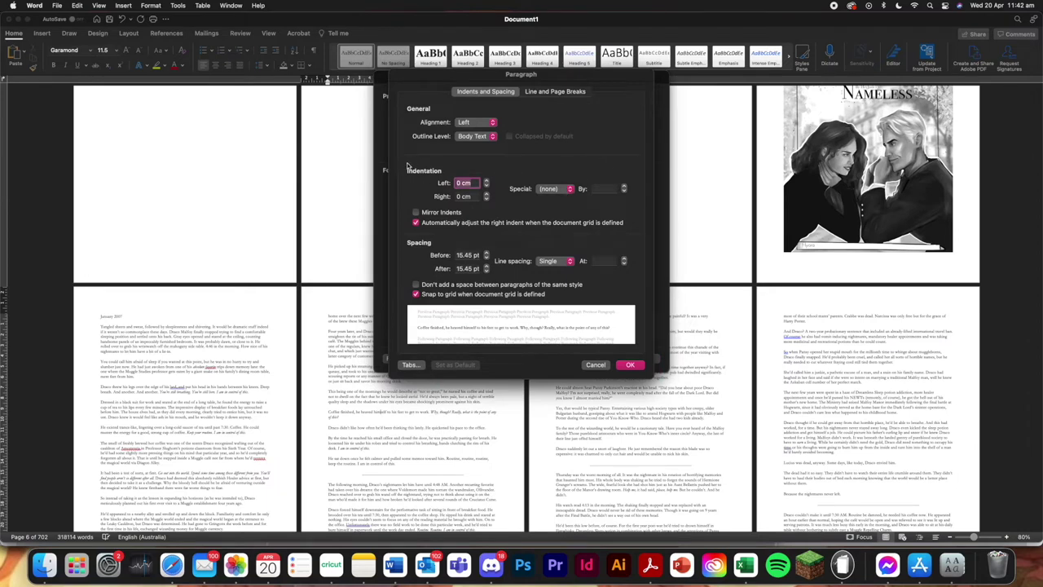
{"action": "left_click", "coordinate": [554, 190]}
{"action": "left_click", "coordinate": [564, 200]}
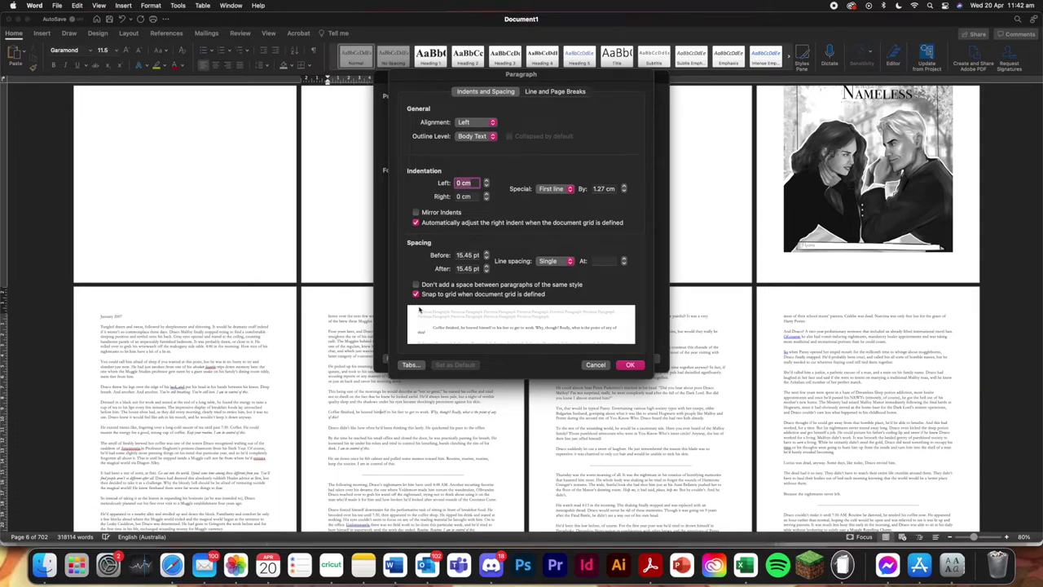
{"action": "left_click", "coordinate": [624, 192]}
{"action": "left_click", "coordinate": [625, 191]}
{"action": "left_click", "coordinate": [624, 191]}
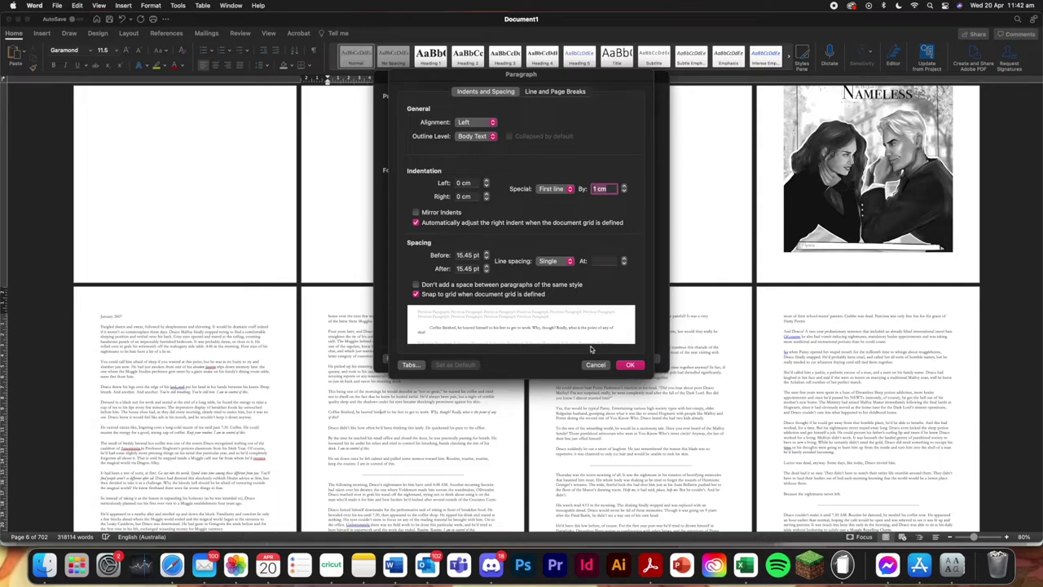
{"action": "left_click", "coordinate": [630, 364]}
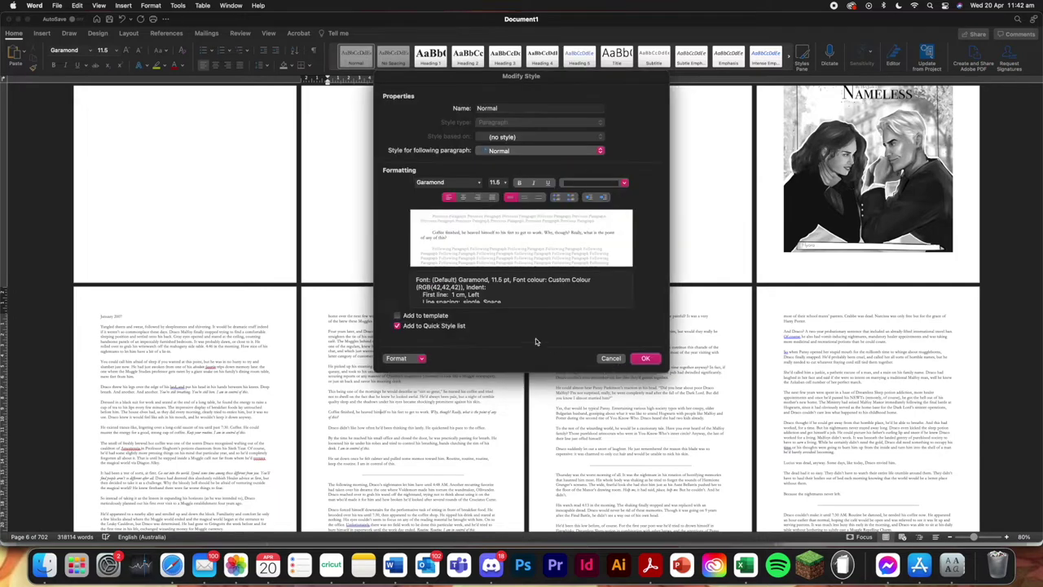
Try justified alignment for the Normal style, set it back to left alignment and apply the style changes
{"action": "left_click", "coordinate": [492, 197]}
{"action": "left_click", "coordinate": [448, 200]}
{"action": "left_click", "coordinate": [492, 198]}
{"action": "left_click", "coordinate": [448, 198]}
{"action": "left_click", "coordinate": [640, 360]}
{"action": "scroll", "coordinate": [633, 359], "scroll_direction": "down", "scroll_amount": 3}
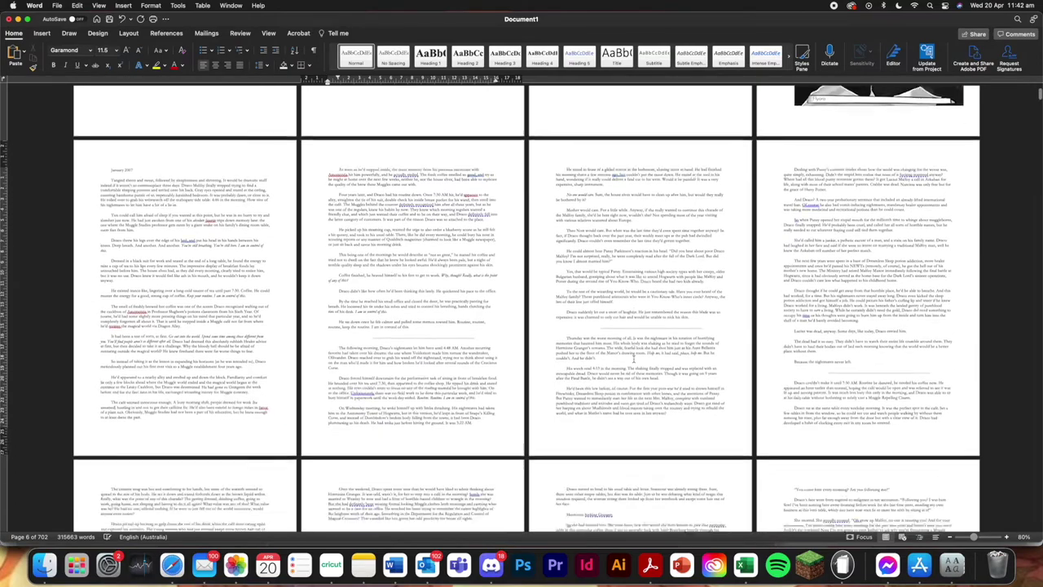
Add the title Remain Nameless on the blank third page, split it over two lines and apply the Heading 1 style
{"action": "scroll", "coordinate": [633, 359], "scroll_direction": "down", "scroll_amount": 5}
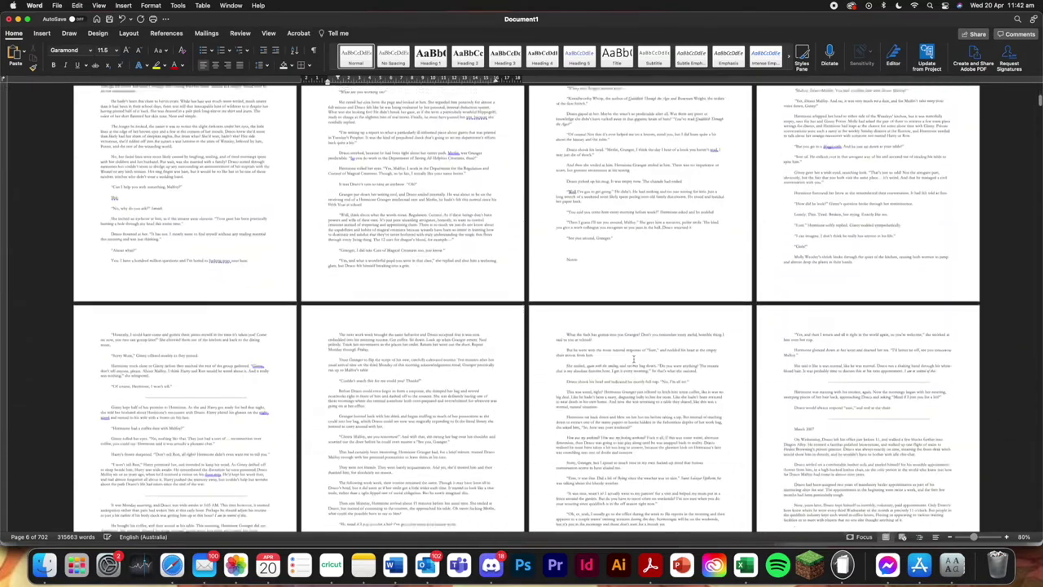
{"action": "scroll", "coordinate": [633, 359], "scroll_direction": "down", "scroll_amount": 10}
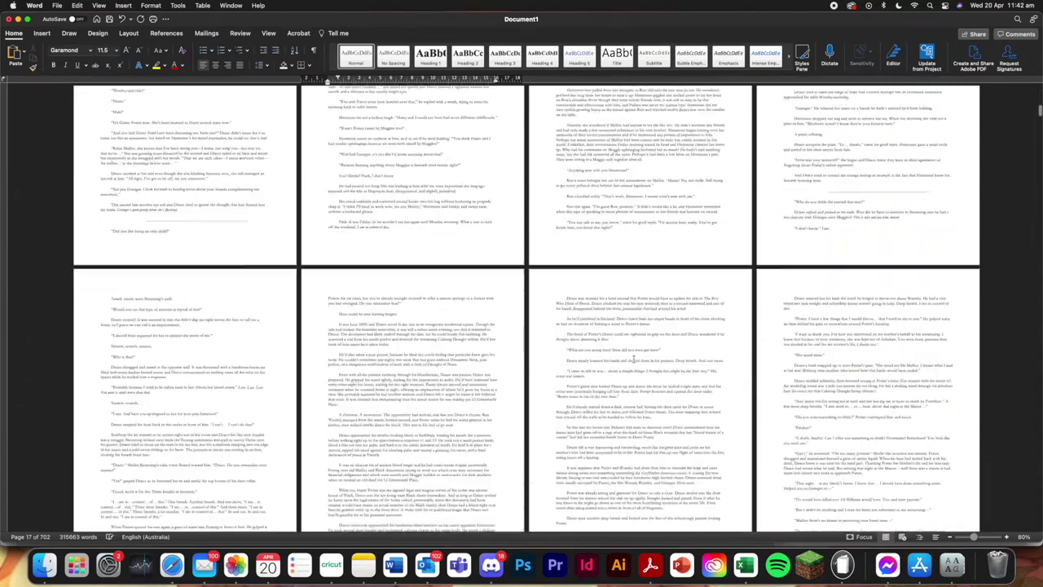
{"action": "scroll", "coordinate": [634, 359], "scroll_direction": "down", "scroll_amount": 10}
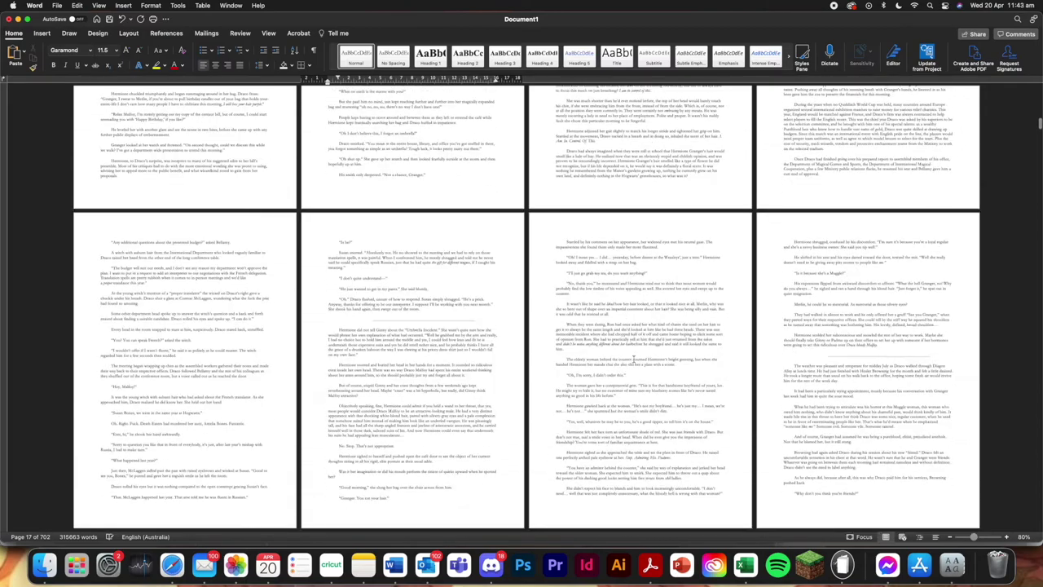
{"action": "scroll", "coordinate": [633, 358], "scroll_direction": "down", "scroll_amount": 15}
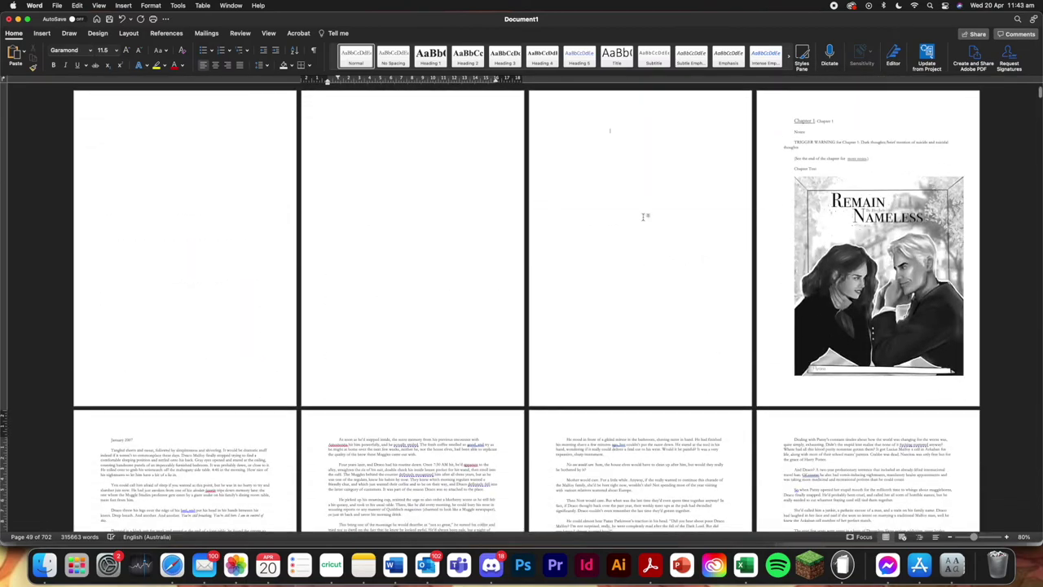
{"action": "left_click", "coordinate": [633, 123]}
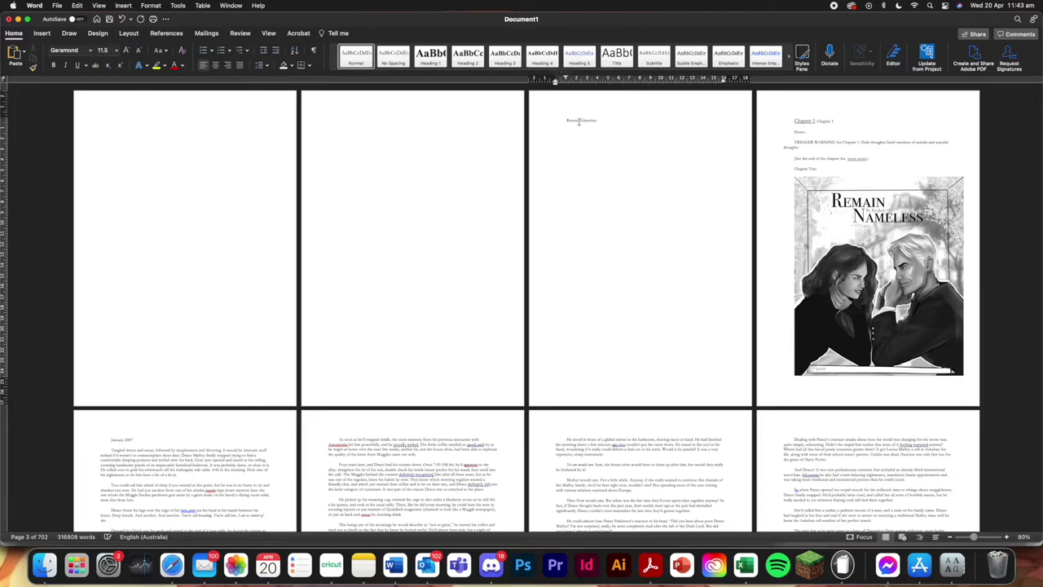
{"action": "key", "text": "Return"}
{"action": "left_click_drag", "start_coordinate": [620, 137], "coordinate": [543, 114]}
{"action": "left_click", "coordinate": [434, 62]}
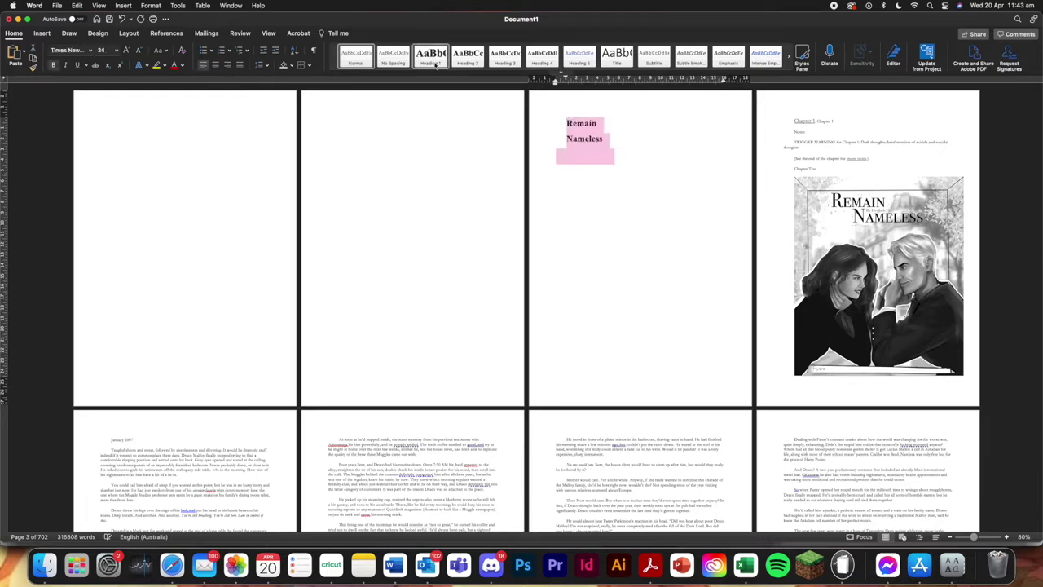
{"action": "right_click", "coordinate": [436, 66]}
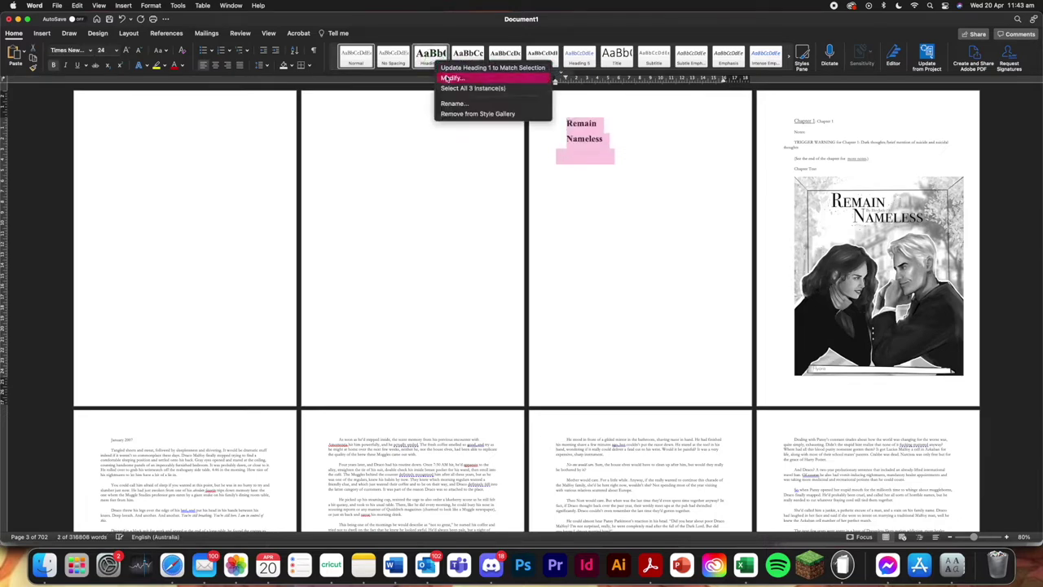
{"action": "left_click", "coordinate": [448, 78]}
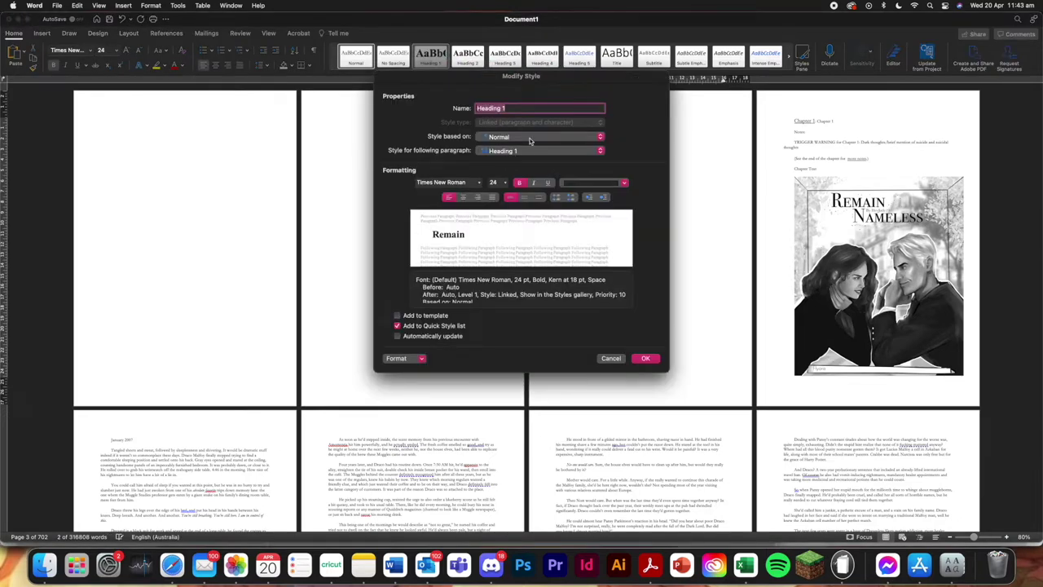
{"action": "left_click", "coordinate": [613, 358]}
Modify the Heading 1 style to use the Raimond FREE font without bold
{"action": "right_click", "coordinate": [423, 53]}
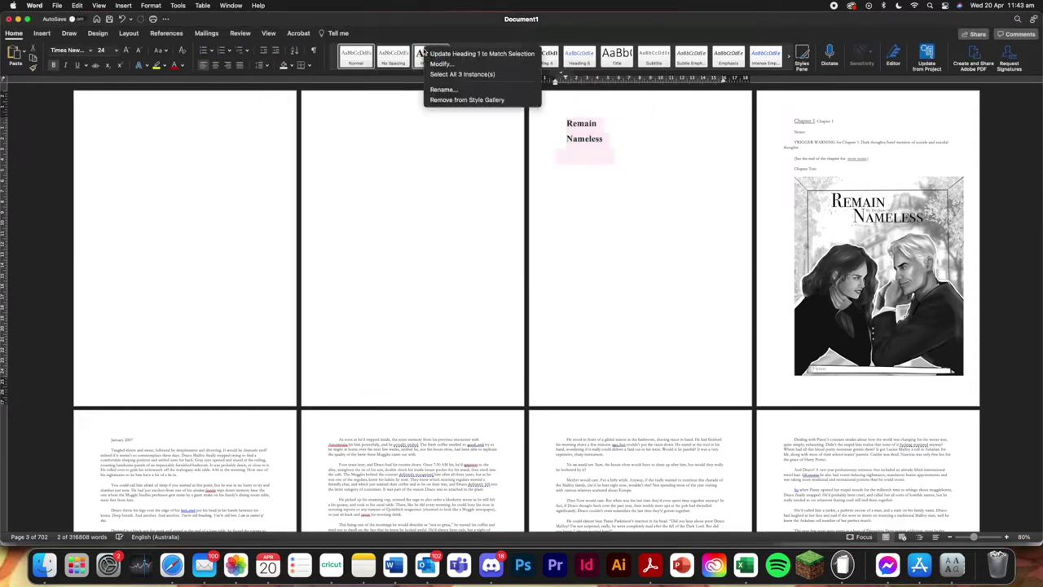
{"action": "left_click", "coordinate": [441, 64]}
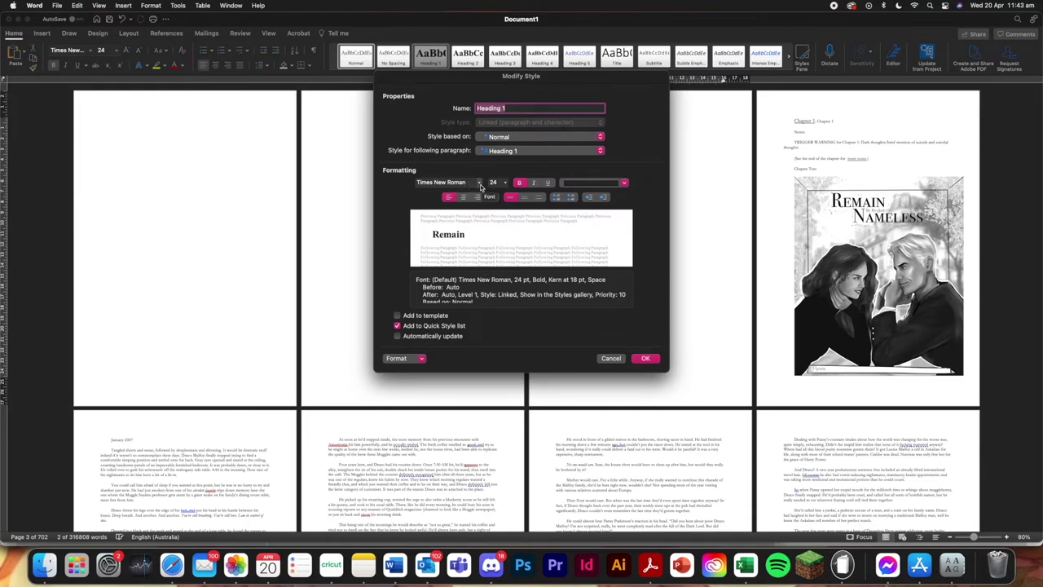
{"action": "left_click", "coordinate": [480, 183]}
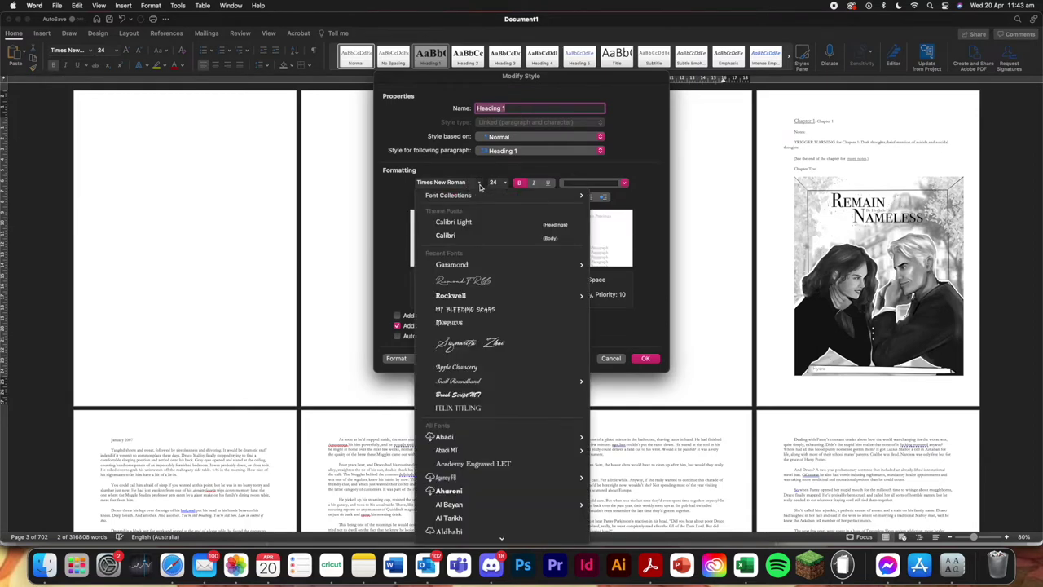
{"action": "left_click", "coordinate": [494, 280]}
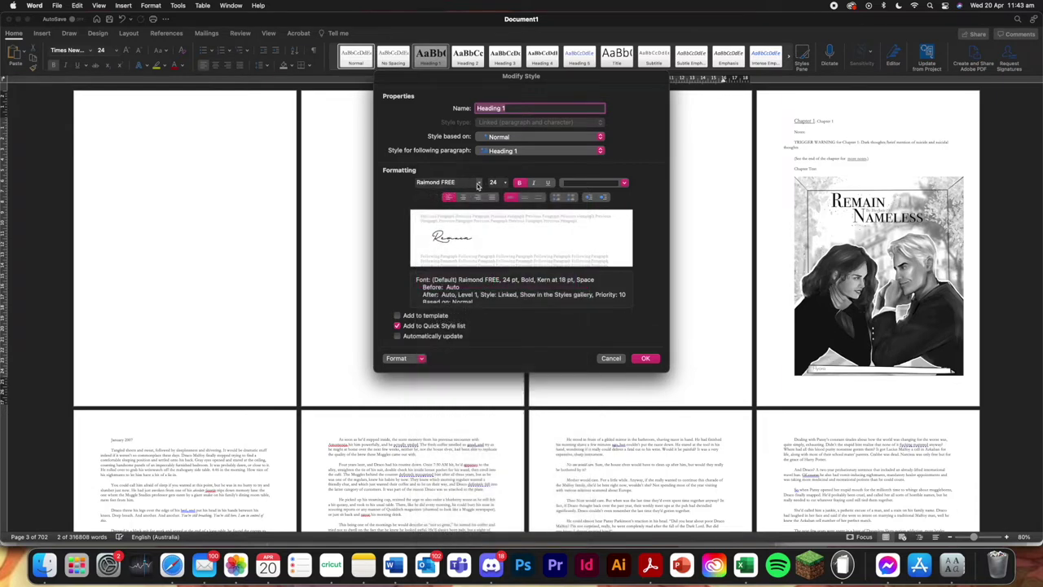
{"action": "left_click", "coordinate": [520, 184]}
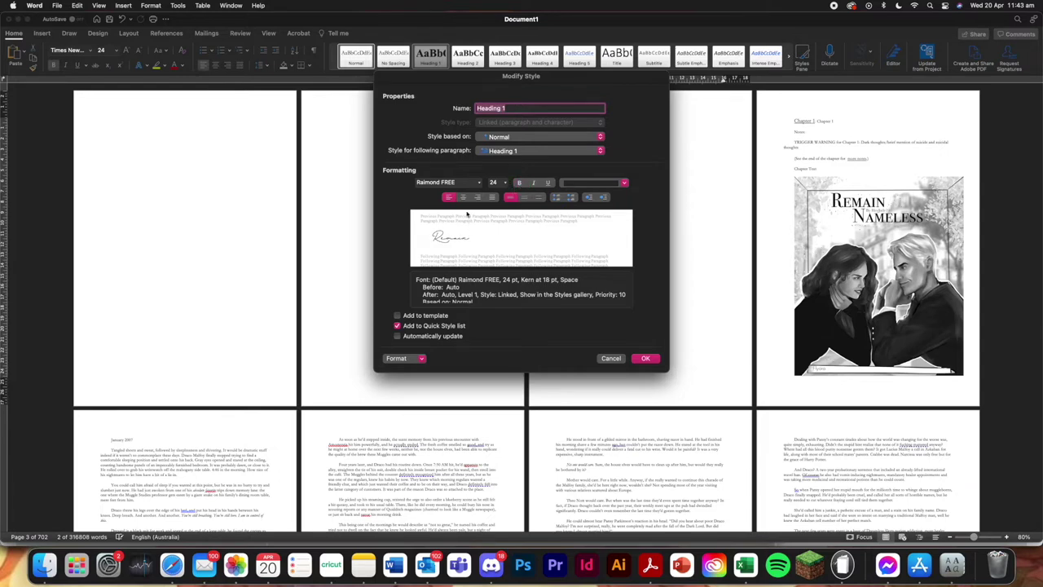
Remove the first-line indent from the Heading 1 style's paragraph format and apply the style changes
{"action": "left_click", "coordinate": [412, 358]}
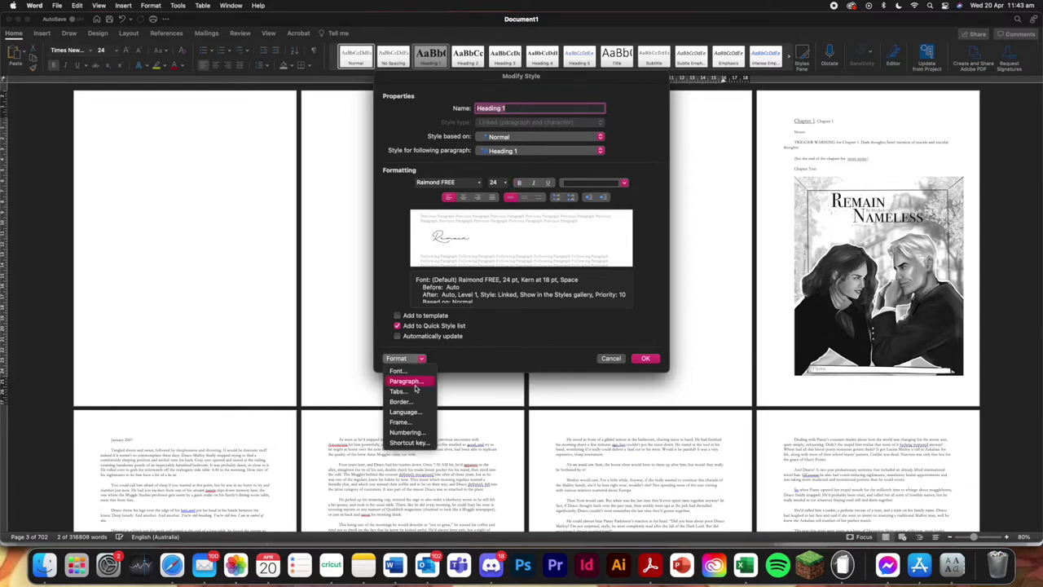
{"action": "left_click", "coordinate": [605, 216]}
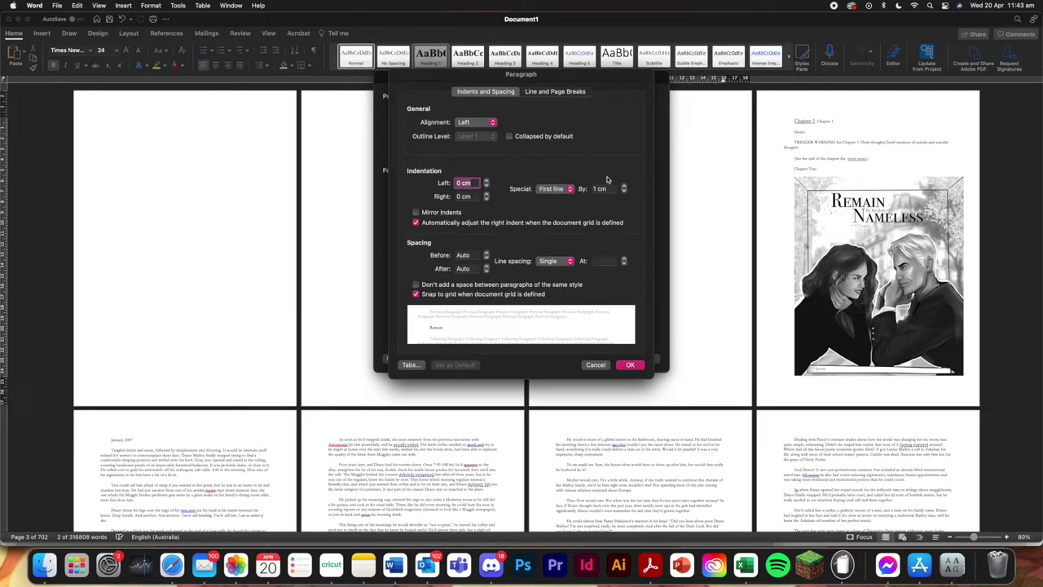
{"action": "left_click", "coordinate": [574, 193]}
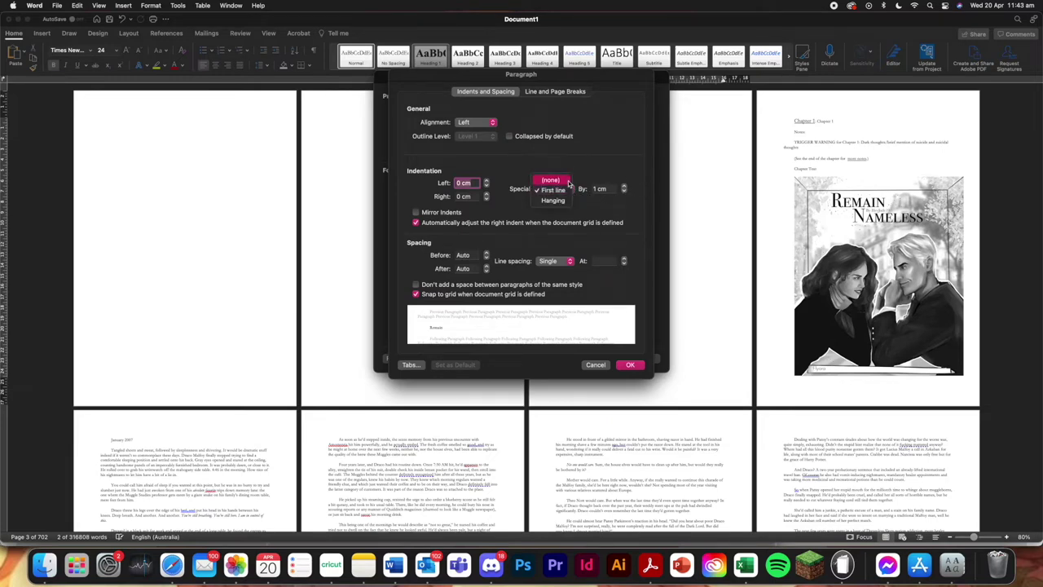
{"action": "left_click", "coordinate": [551, 180]}
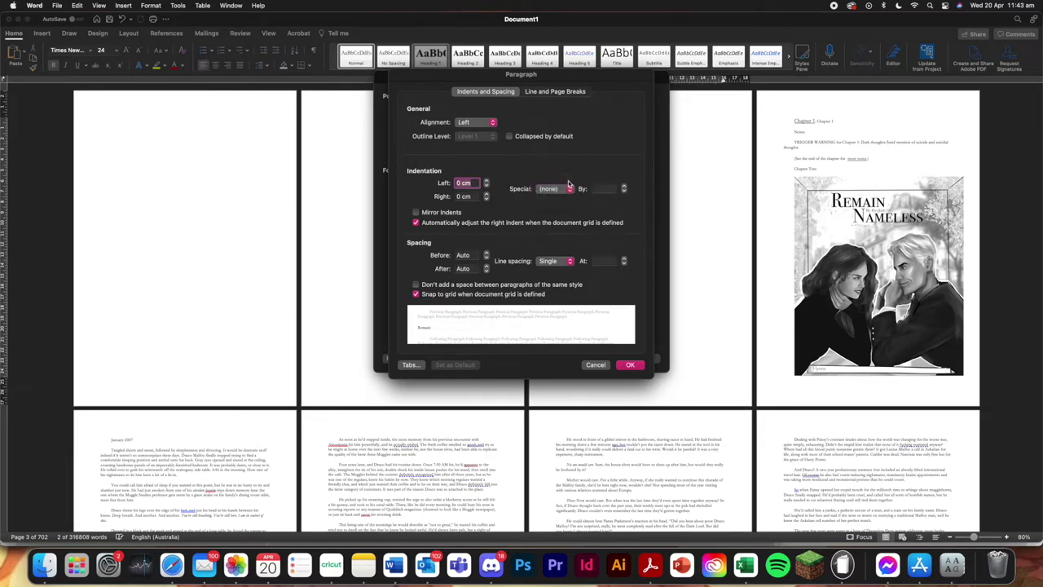
{"action": "left_click", "coordinate": [631, 366]}
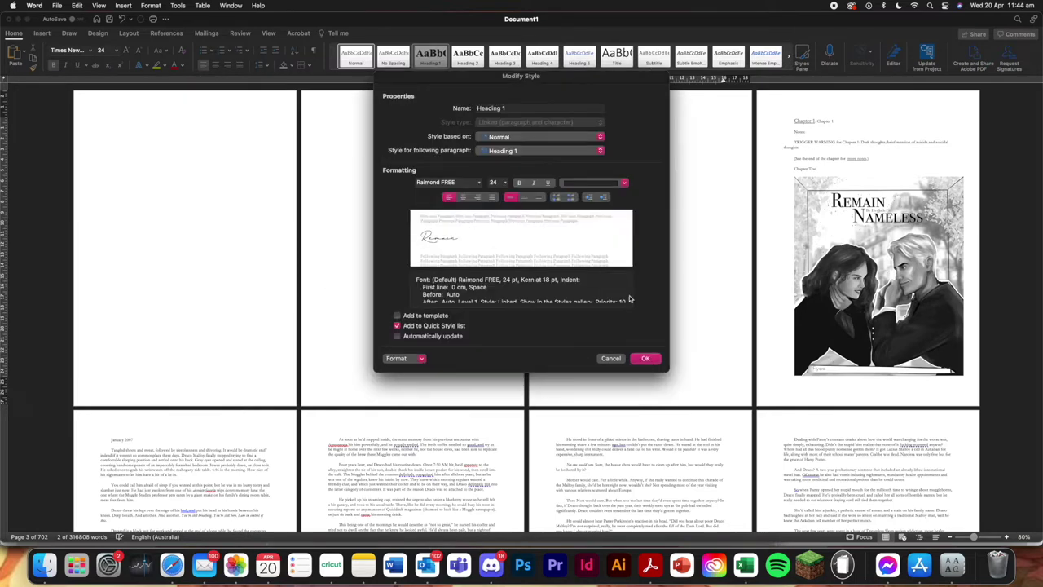
{"action": "left_click", "coordinate": [646, 359]}
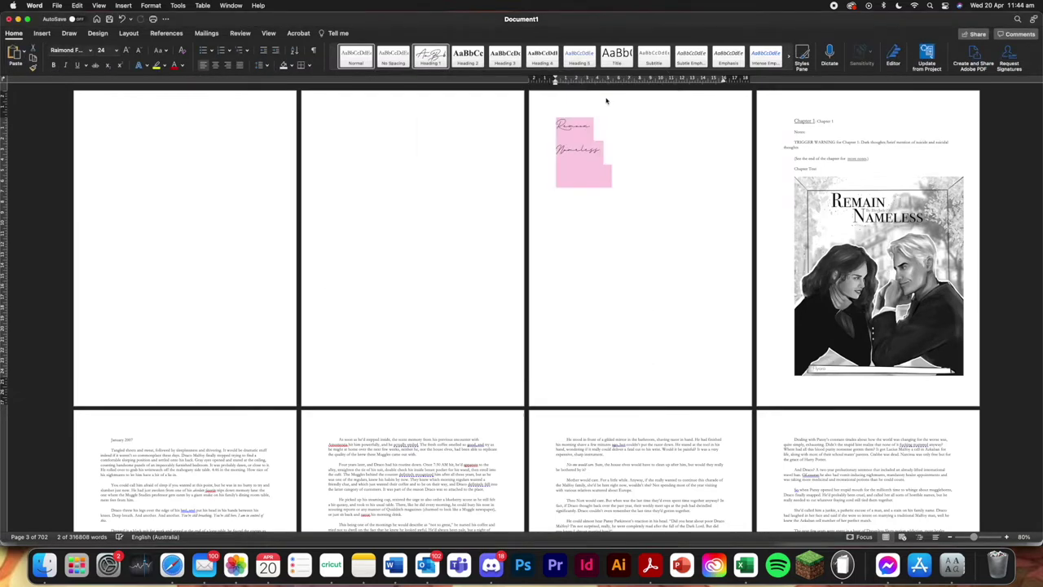
Enlarge the selected title text on the third page to 90 pt
{"action": "left_click", "coordinate": [126, 49]}
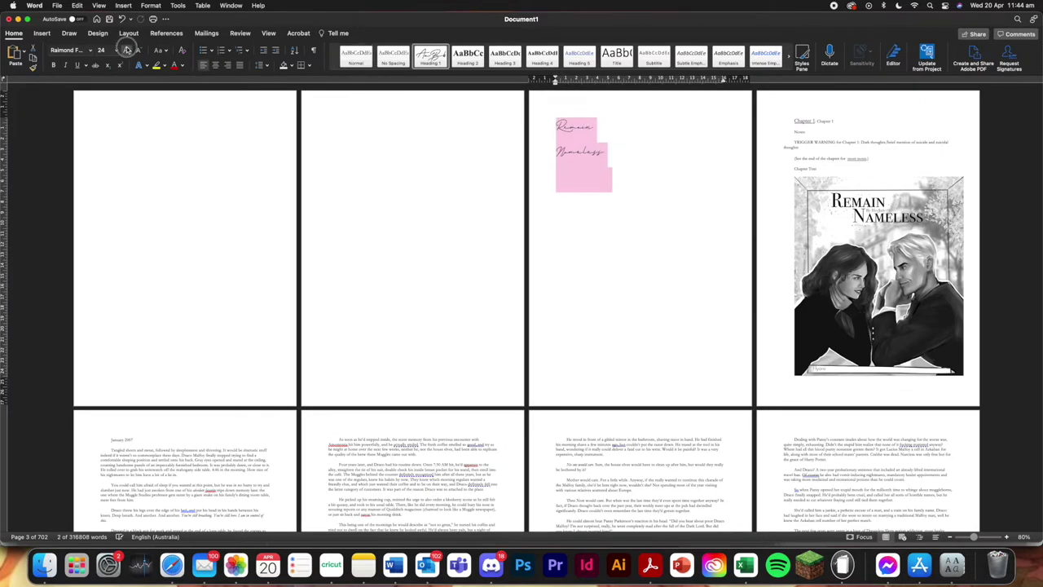
{"action": "left_click", "coordinate": [126, 49]}
{"action": "left_click", "coordinate": [127, 50]}
{"action": "left_click", "coordinate": [127, 50]}
{"action": "left_click", "coordinate": [126, 49]}
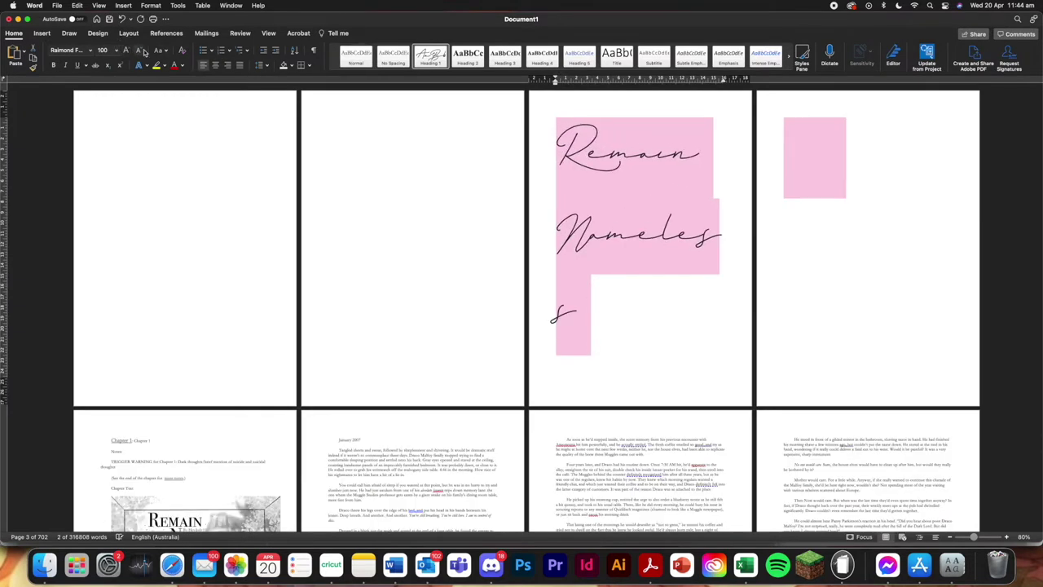
{"action": "left_click", "coordinate": [140, 51]}
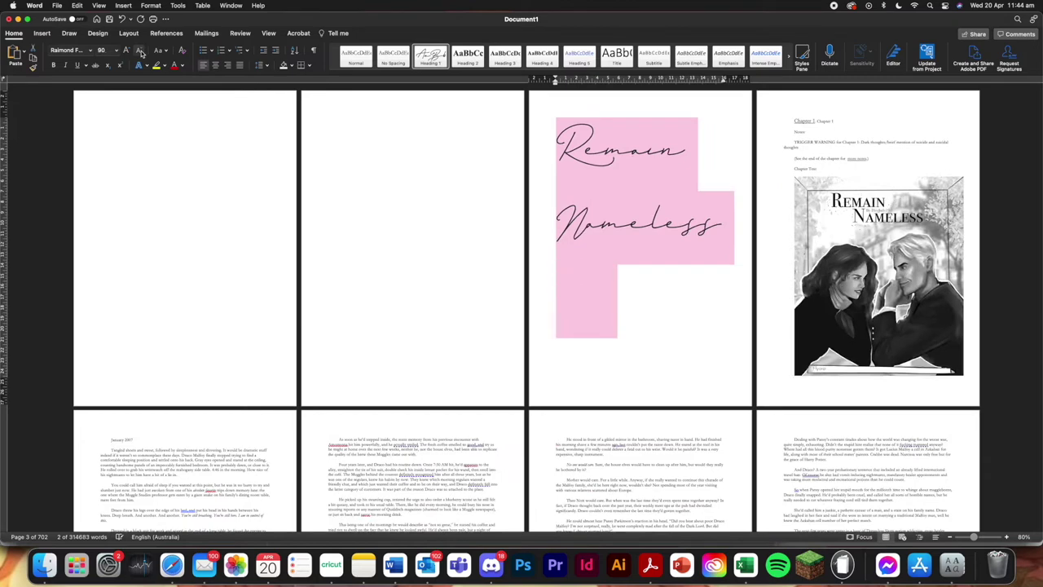
Centre the title and update the Heading 1 style to match it
{"action": "left_click", "coordinate": [216, 65]}
{"action": "right_click", "coordinate": [434, 60]}
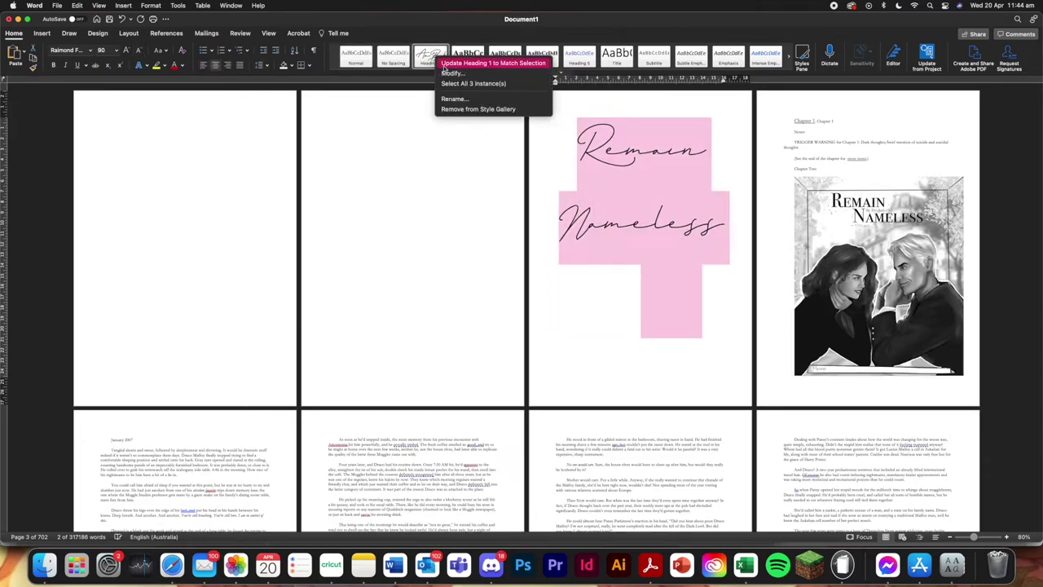
{"action": "left_click", "coordinate": [444, 67]}
{"action": "left_click", "coordinate": [691, 326]}
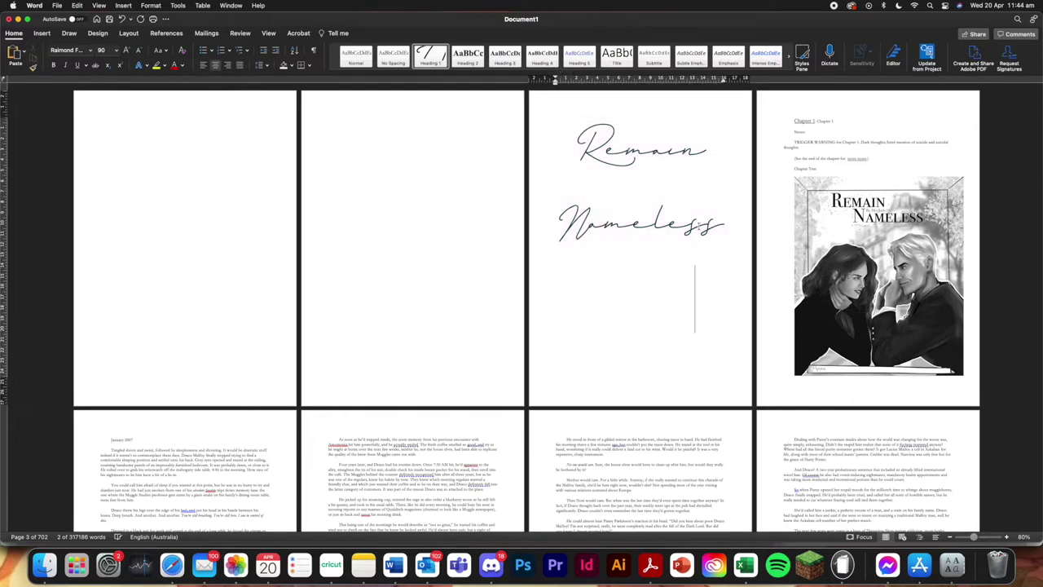
Insert an empty line between Remain and Nameless and reduce that line's font size to 72 pt
{"action": "left_click", "coordinate": [722, 157]}
{"action": "key", "text": "Return"}
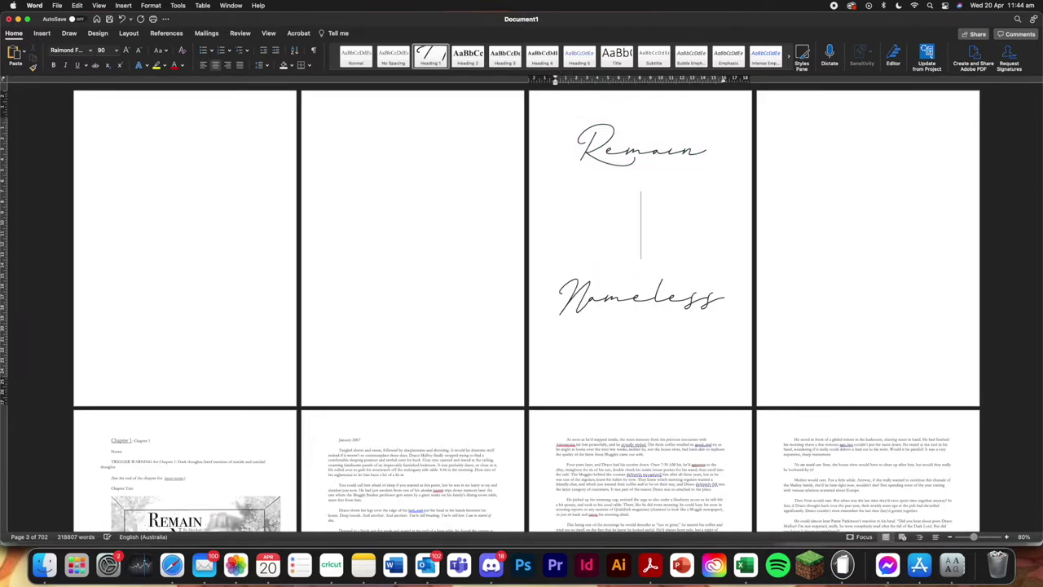
{"action": "left_click", "coordinate": [668, 119]}
{"action": "left_click", "coordinate": [652, 111]}
{"action": "left_click", "coordinate": [585, 128]}
{"action": "left_click", "coordinate": [636, 235]}
{"action": "left_click", "coordinate": [138, 51]}
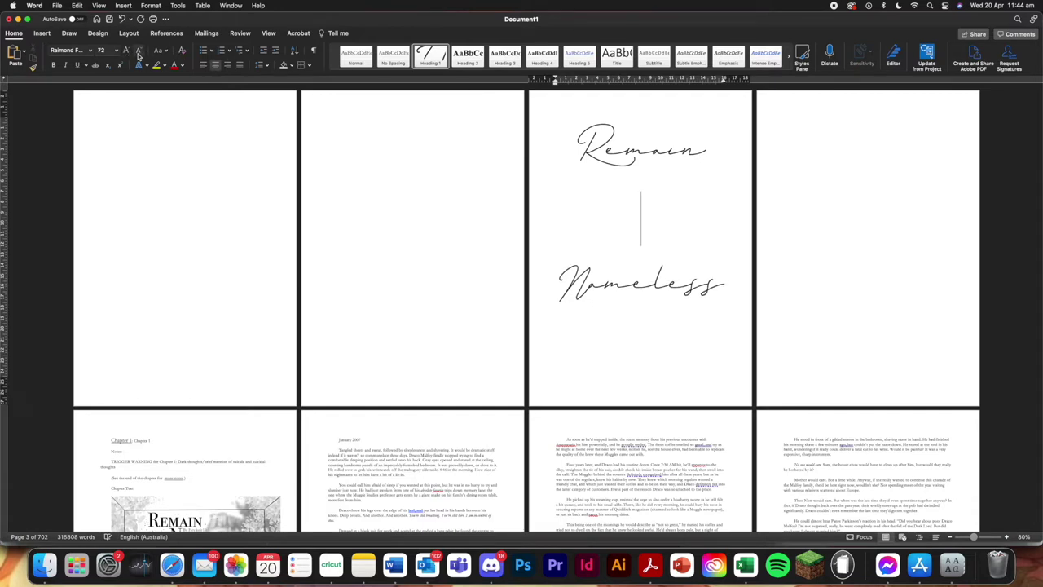
Insert an empty line above Remain and reduce its font size to 28 pt to lower the title on the page
{"action": "left_click", "coordinate": [578, 139]}
{"action": "key", "text": "Return"}
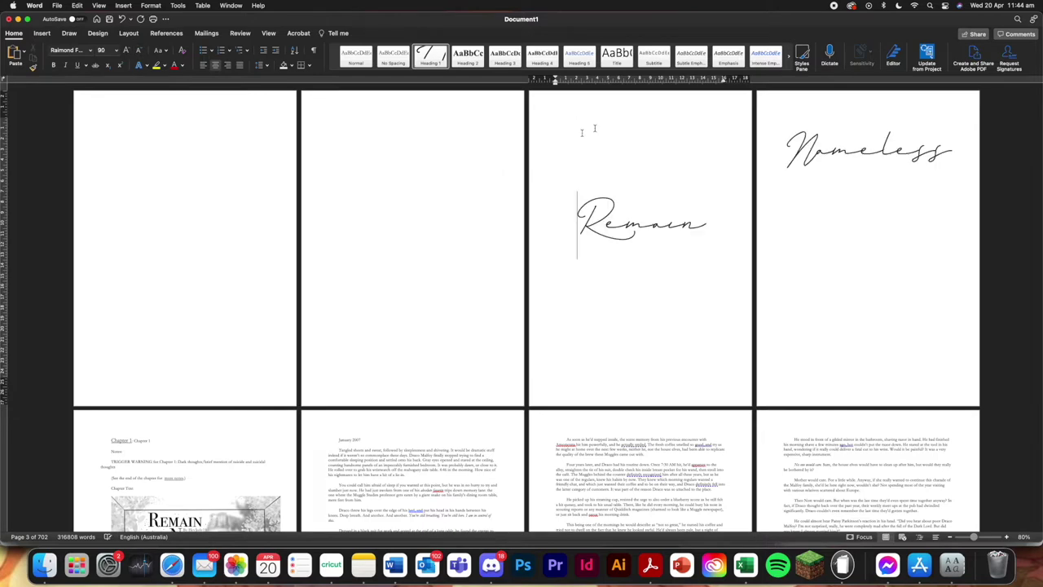
{"action": "left_click", "coordinate": [138, 50]}
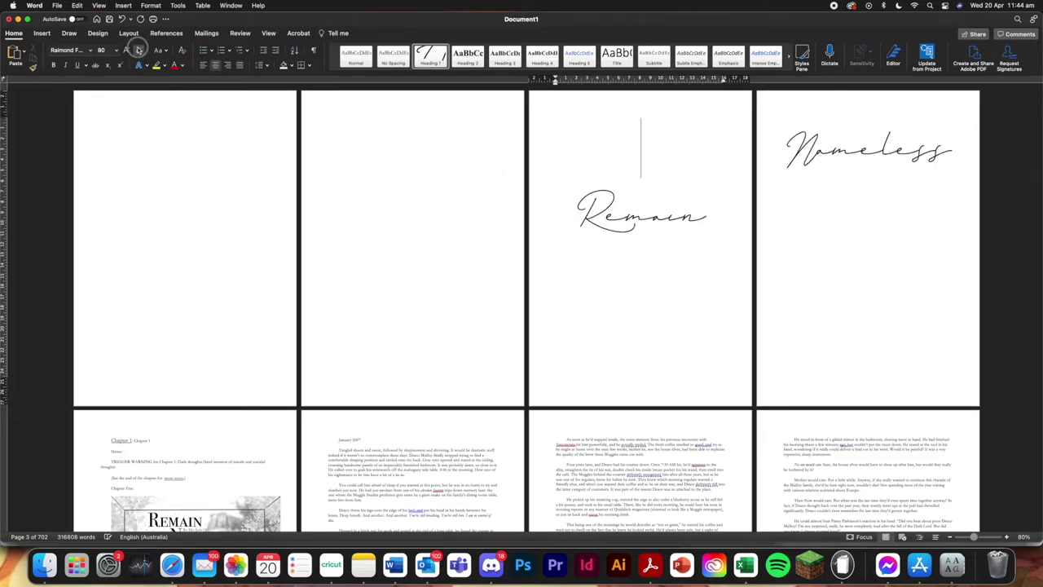
{"action": "left_click", "coordinate": [138, 51]}
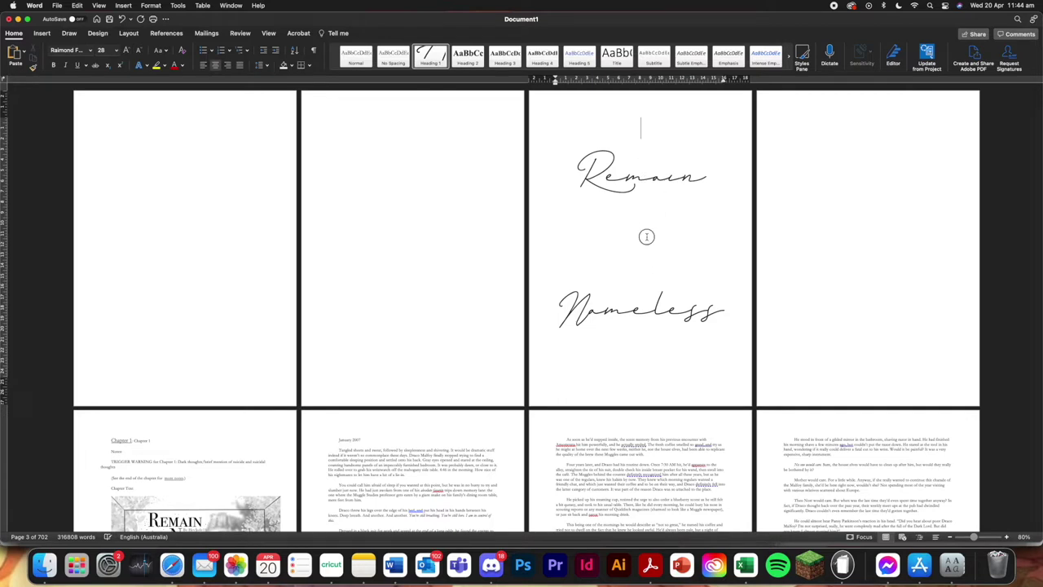
{"action": "left_click", "coordinate": [640, 124]}
Review the title page's layout and the opening pages of Chapter 1
{"action": "left_click_drag", "start_coordinate": [563, 172], "coordinate": [761, 178]}
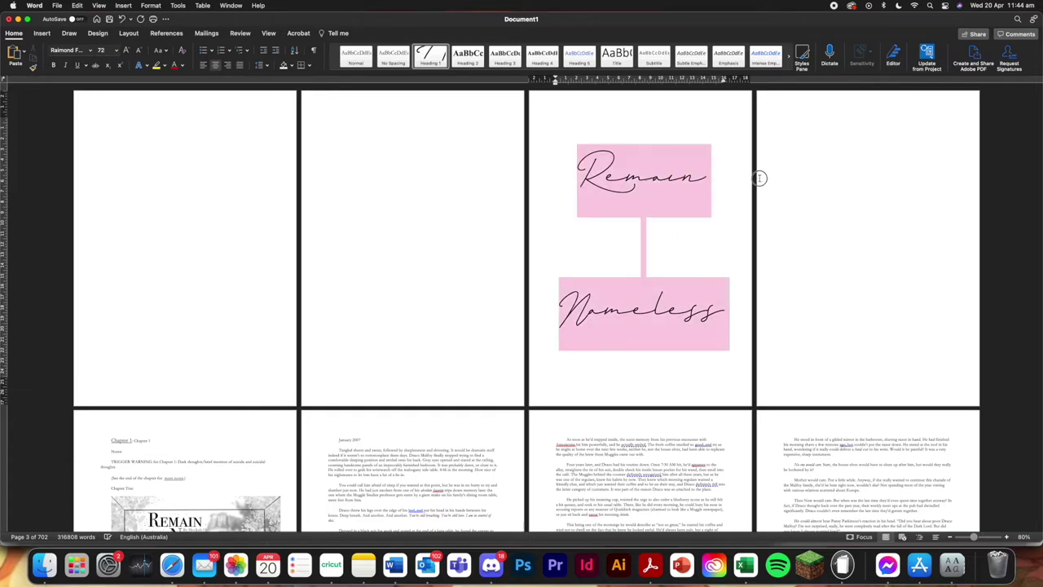
{"action": "left_click", "coordinate": [687, 213]}
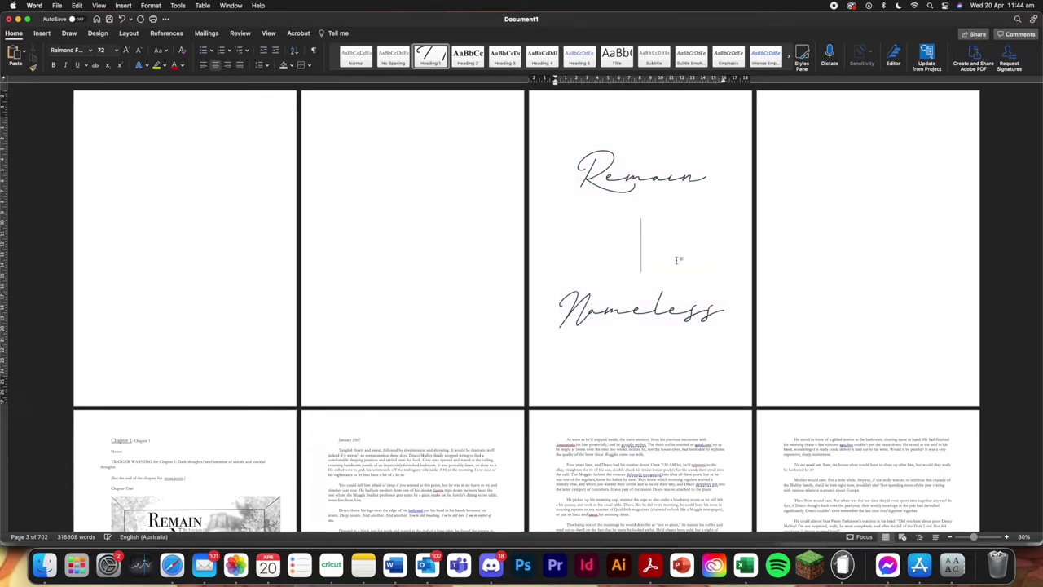
{"action": "scroll", "coordinate": [603, 213], "scroll_direction": "down", "scroll_amount": 6}
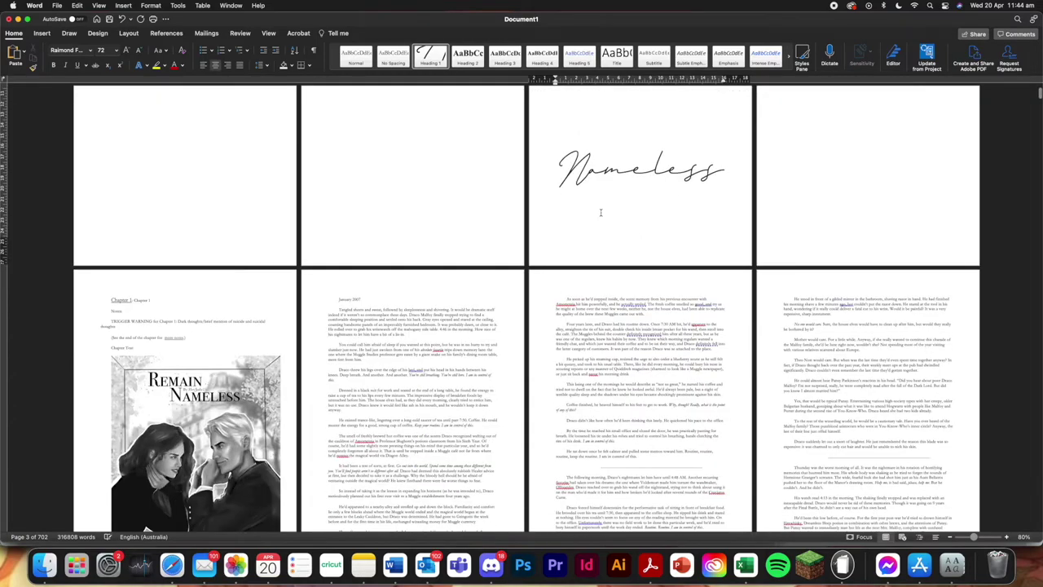
{"action": "scroll", "coordinate": [224, 182], "scroll_direction": "down", "scroll_amount": 1}
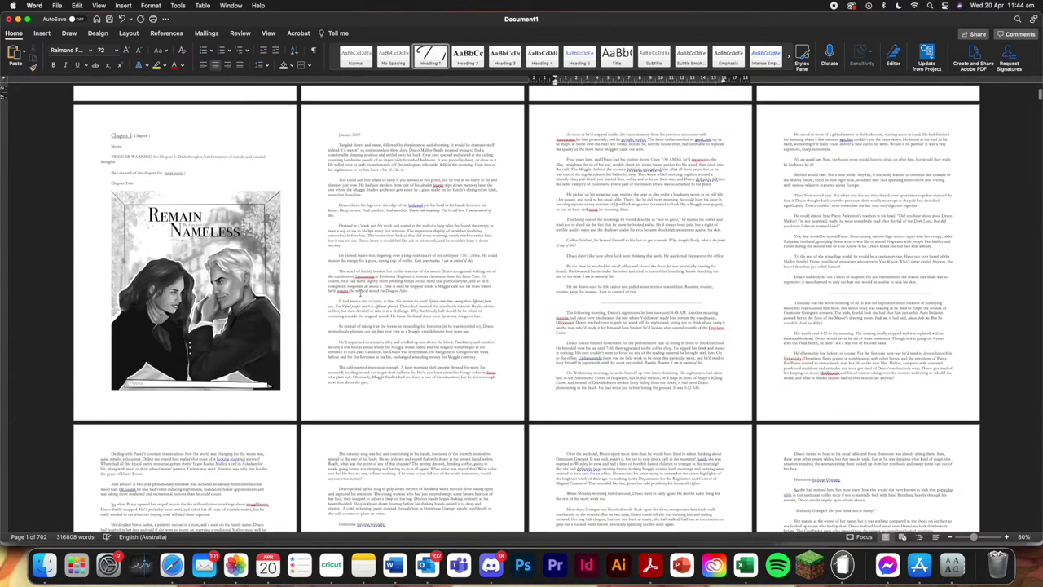
{"action": "scroll", "coordinate": [436, 283], "scroll_direction": "up", "scroll_amount": 6}
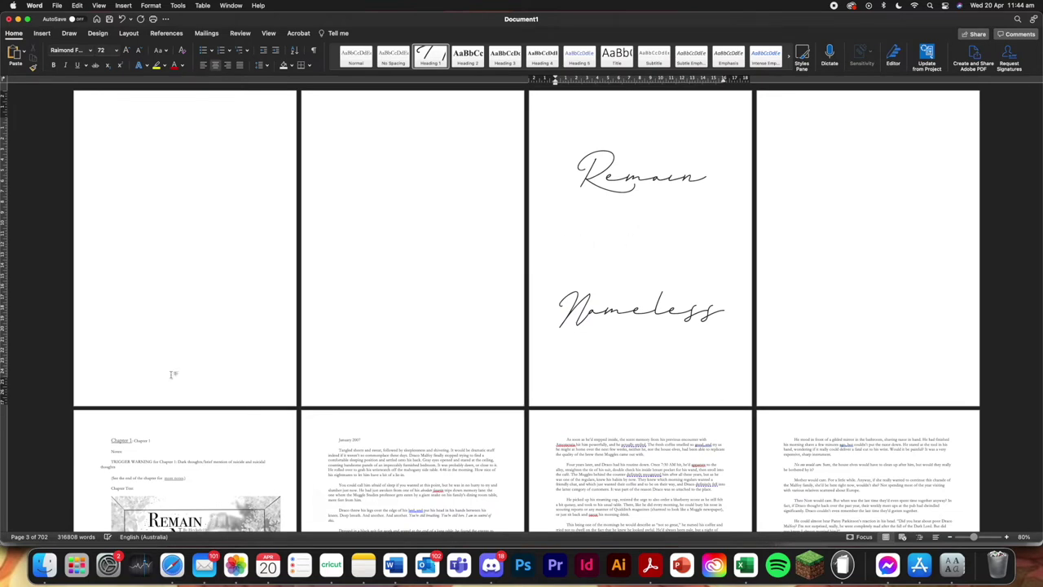
{"action": "scroll", "coordinate": [172, 374], "scroll_direction": "down", "scroll_amount": 5}
{"action": "scroll", "coordinate": [538, 259], "scroll_direction": "up", "scroll_amount": 5}
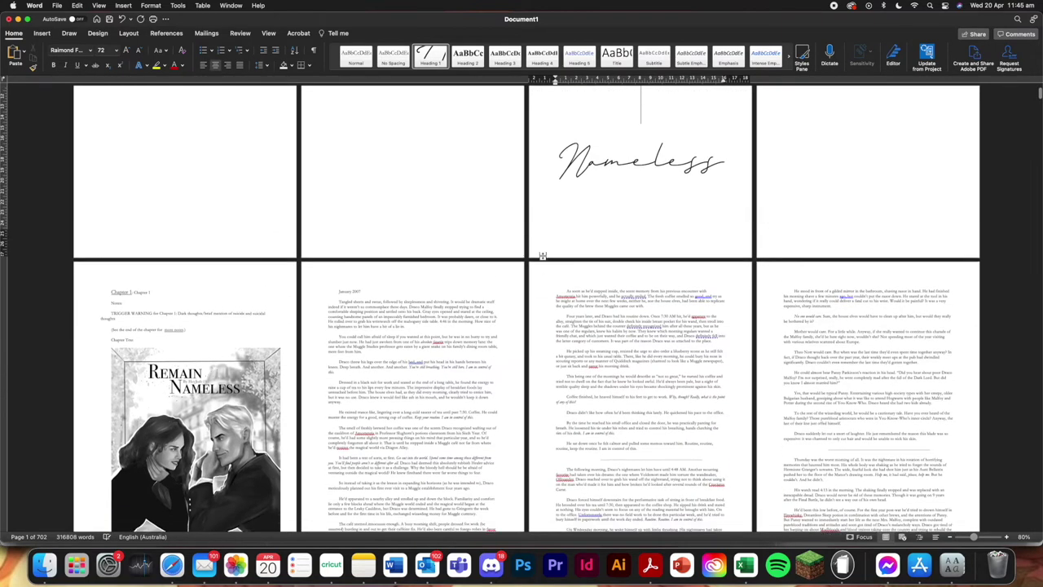
Paste the coffee cup line drawing onto the title page and set its text wrapping to In Front of Text
{"action": "scroll", "coordinate": [594, 218], "scroll_direction": "down", "scroll_amount": 1}
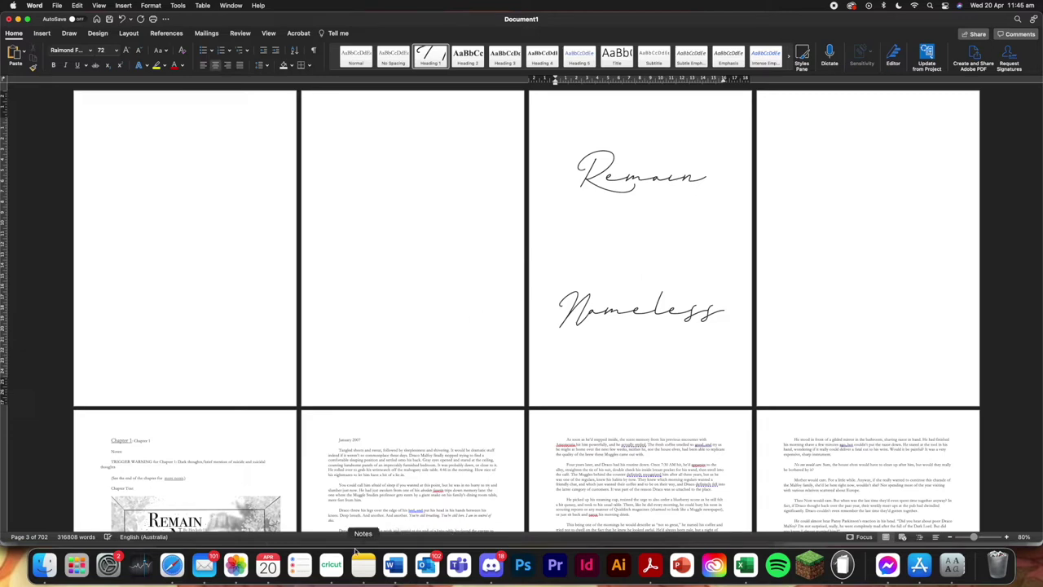
{"action": "key", "text": "Return"}
{"action": "key", "text": "super+v"}
{"action": "left_click", "coordinate": [687, 326]}
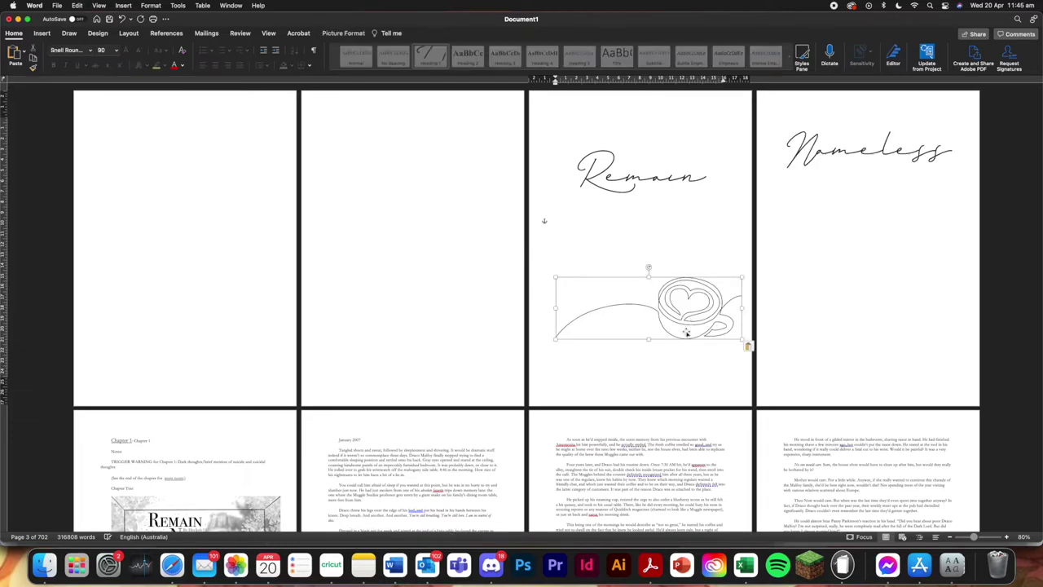
{"action": "left_click", "coordinate": [360, 35]}
{"action": "left_click", "coordinate": [725, 54]}
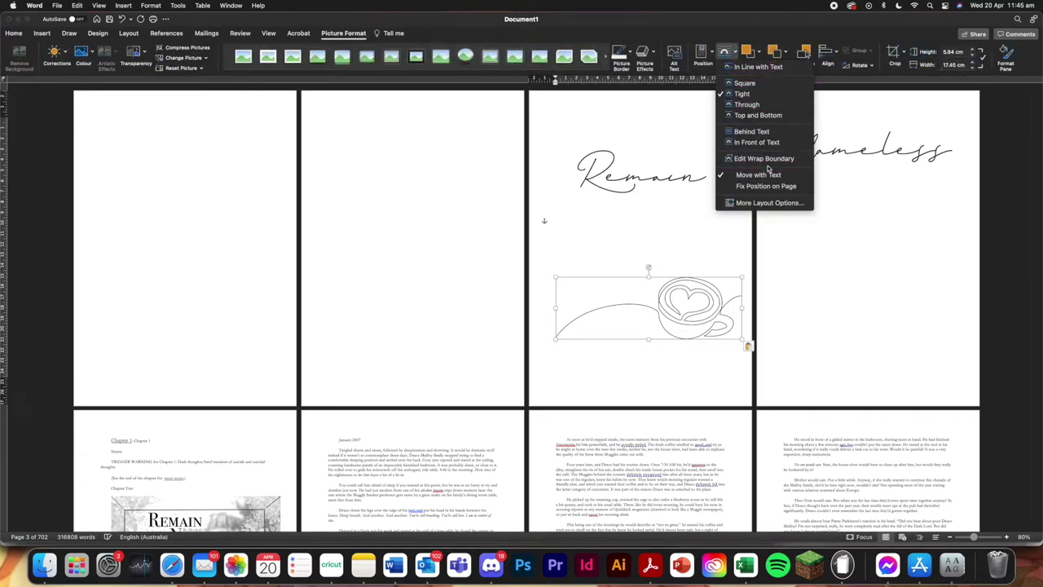
{"action": "left_click", "coordinate": [756, 142]}
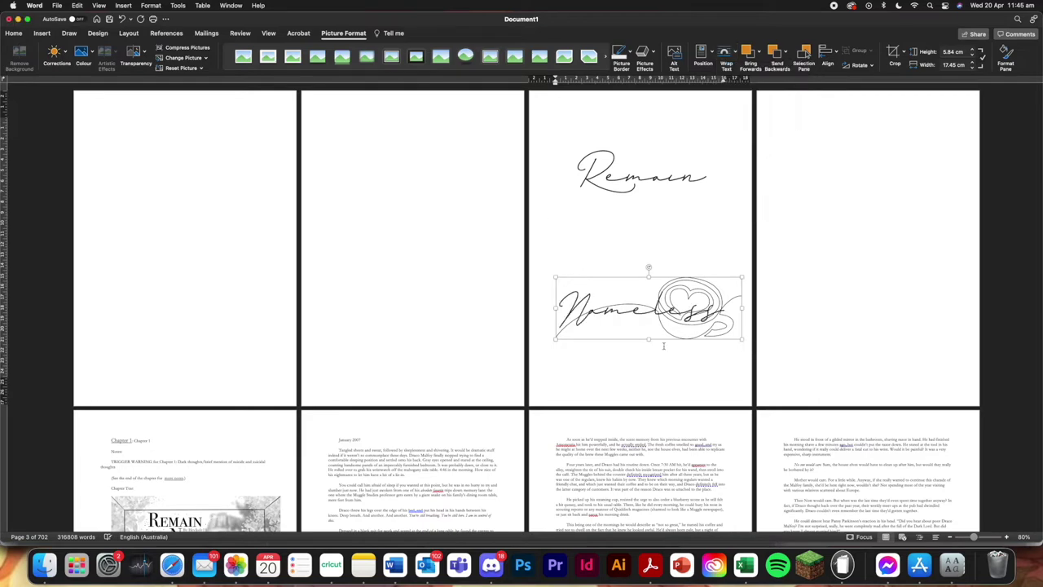
Move the coffee cup drawing between Remain and Nameless and align it to the horizontal centre
{"action": "left_click_drag", "start_coordinate": [708, 293], "coordinate": [701, 226]}
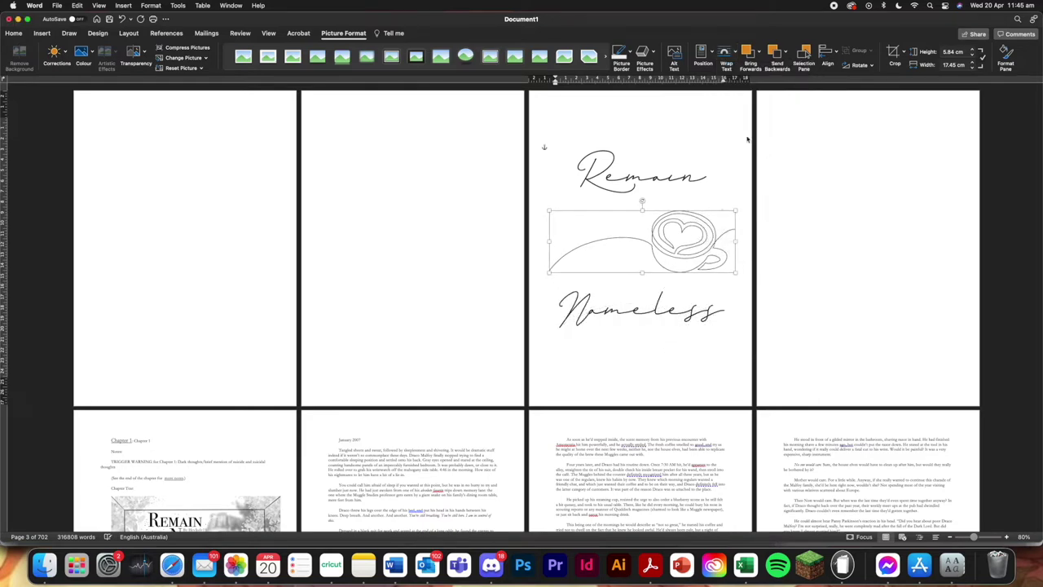
{"action": "left_click", "coordinate": [829, 54]}
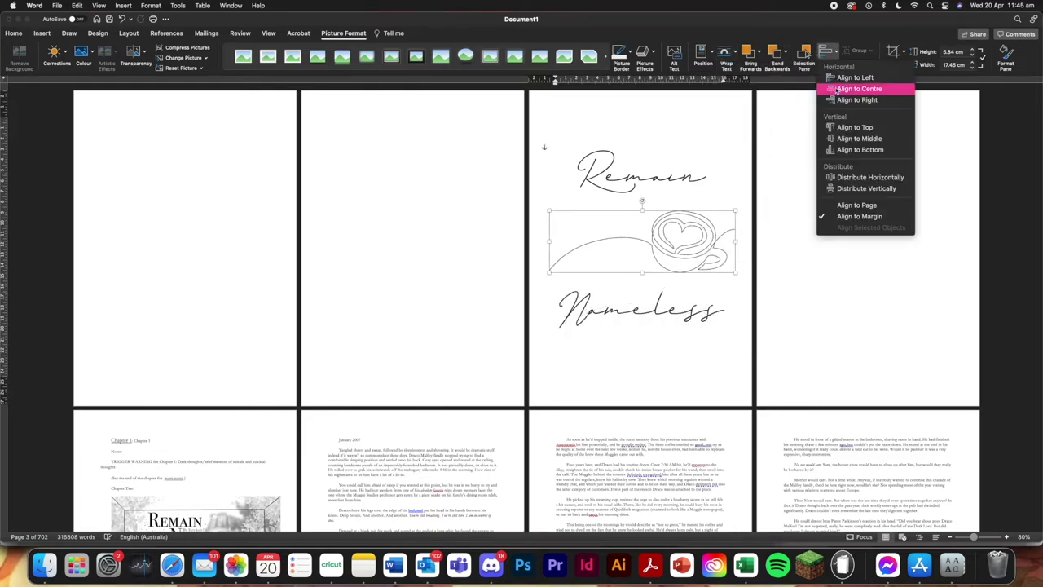
{"action": "left_click", "coordinate": [838, 89]}
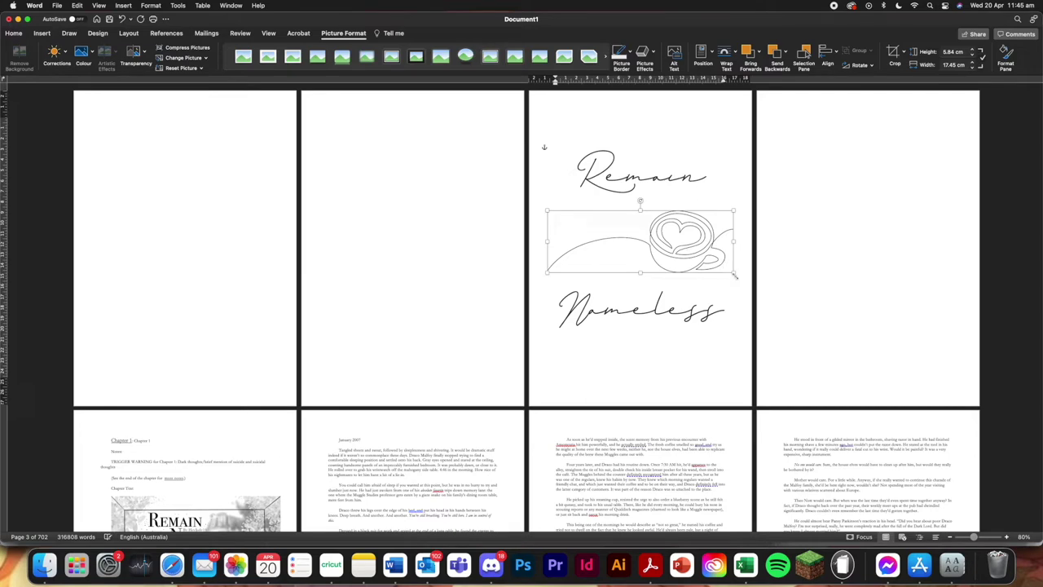
{"action": "left_click", "coordinate": [651, 204]}
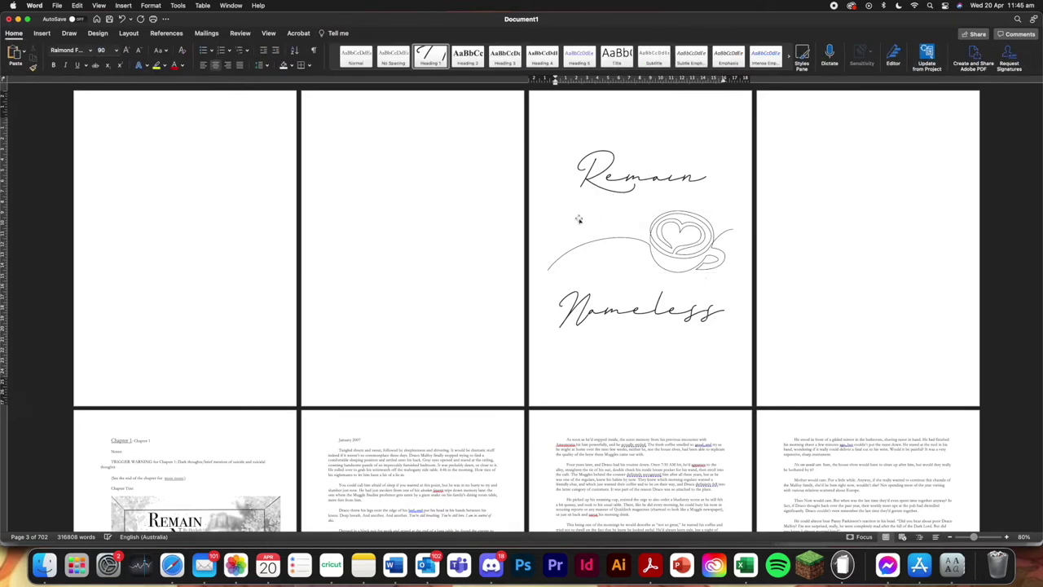
{"action": "scroll", "coordinate": [685, 236], "scroll_direction": "down", "scroll_amount": 2}
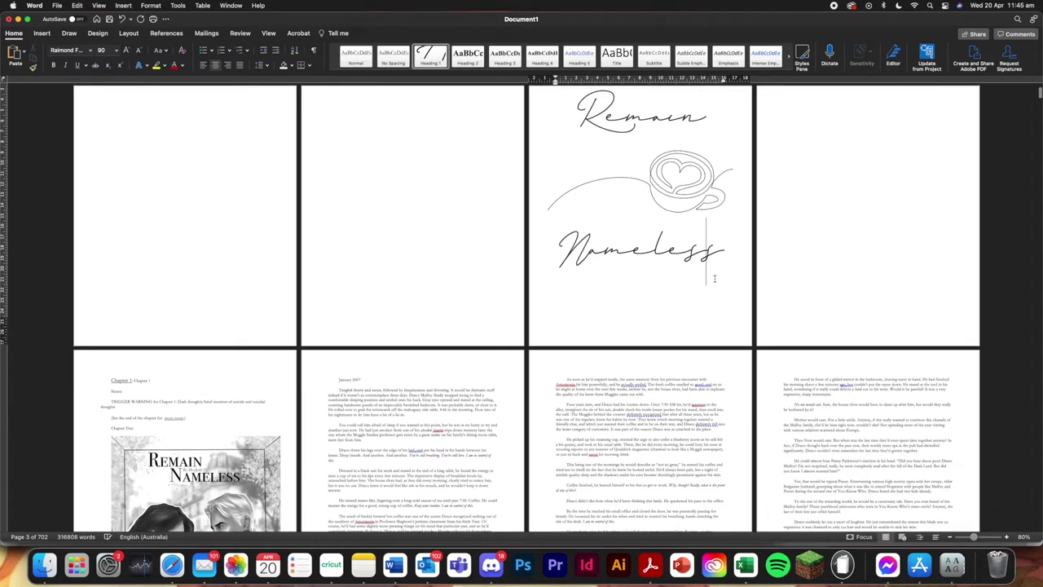
{"action": "scroll", "coordinate": [639, 198], "scroll_direction": "up", "scroll_amount": 2}
Insert another empty line above Remain on the title page and reduce its font size to 1 pt
{"action": "left_click", "coordinate": [649, 116]}
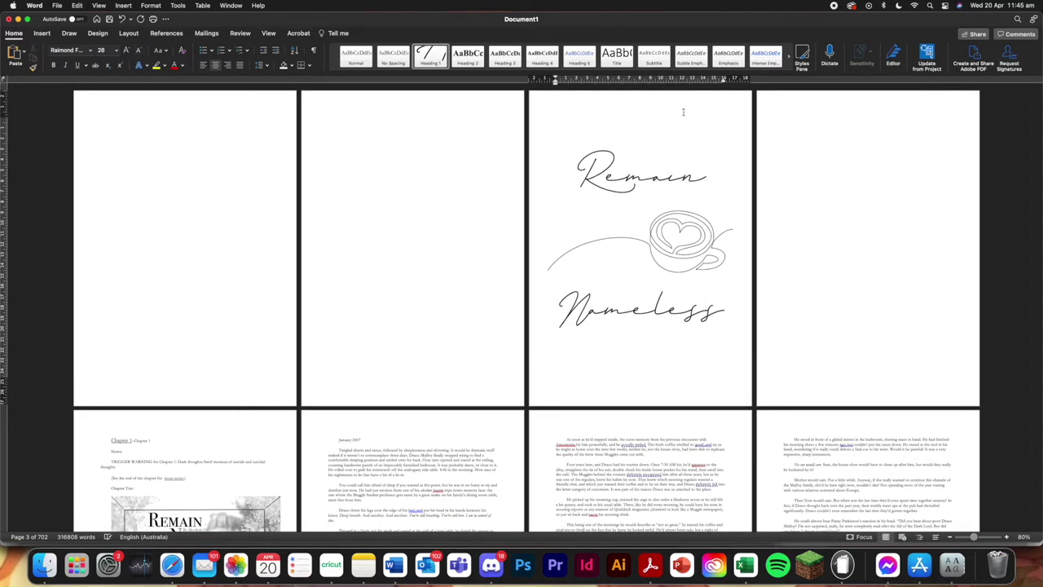
{"action": "key", "text": "Return"}
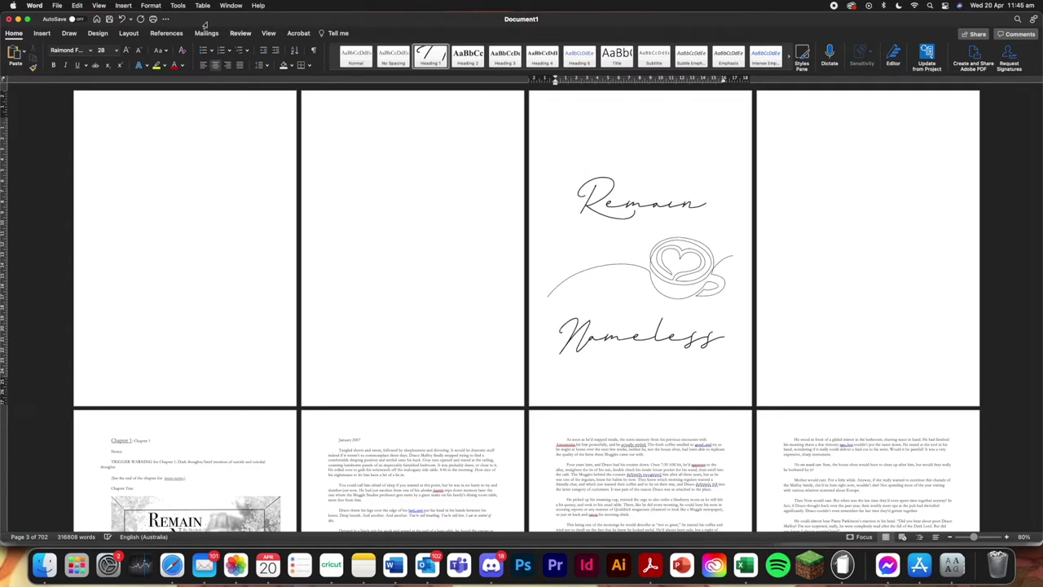
{"action": "left_click", "coordinate": [138, 51]}
{"action": "left_click", "coordinate": [138, 50]}
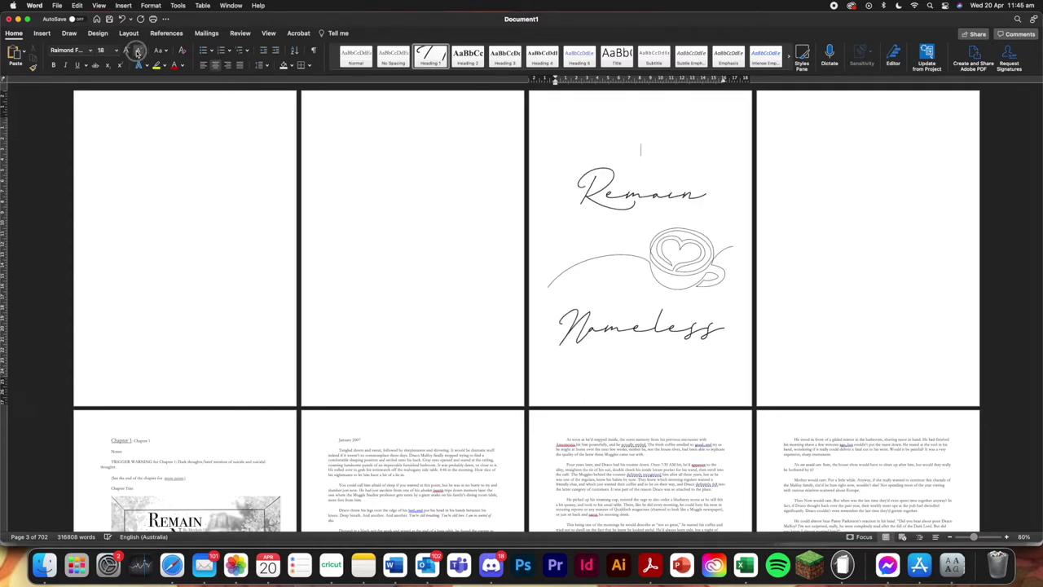
{"action": "left_click", "coordinate": [138, 51]}
{"action": "left_click", "coordinate": [138, 51]}
{"action": "left_click", "coordinate": [137, 51]}
{"action": "left_click", "coordinate": [137, 51]}
{"action": "left_click", "coordinate": [139, 50]}
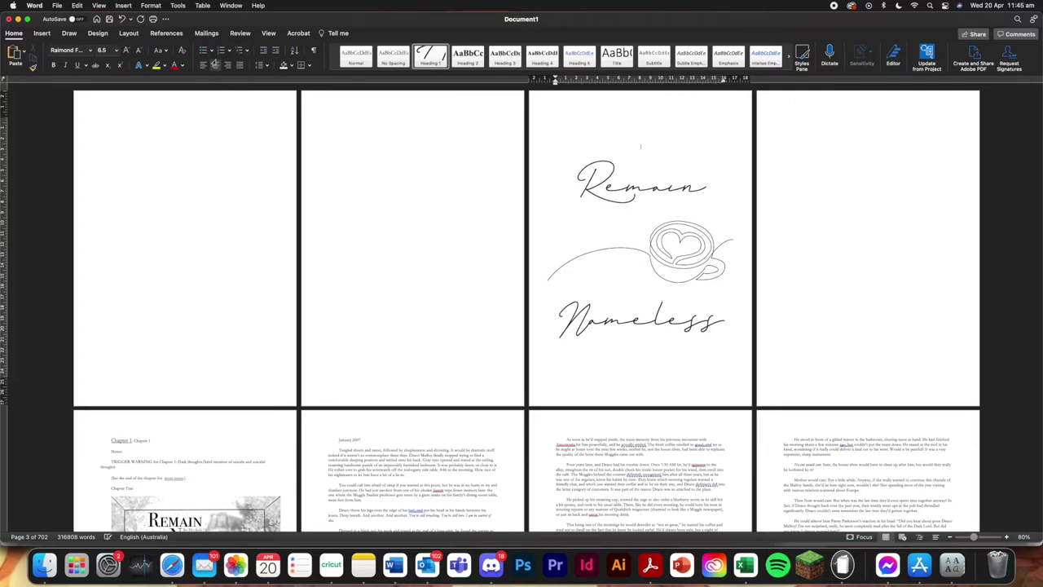
{"action": "left_click", "coordinate": [140, 50]}
{"action": "left_click", "coordinate": [140, 51]}
{"action": "left_click", "coordinate": [140, 50]}
{"action": "left_click", "coordinate": [139, 50]}
{"action": "left_click", "coordinate": [139, 51]}
{"action": "left_click", "coordinate": [139, 50]}
{"action": "left_click", "coordinate": [139, 51]}
{"action": "left_click", "coordinate": [140, 51]}
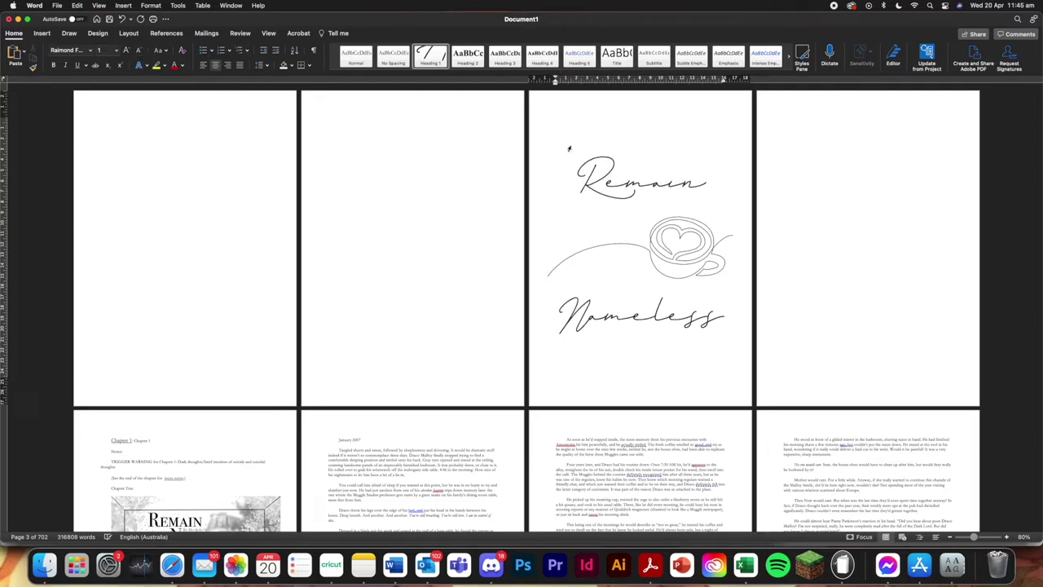
Add the author's pen name above Remain on the title page in Felix Titling at 22 pt
{"action": "left_click", "coordinate": [634, 123]}
{"action": "type", "text": "HezJude19"}
{"action": "left_click_drag", "start_coordinate": [690, 125], "coordinate": [580, 122]}
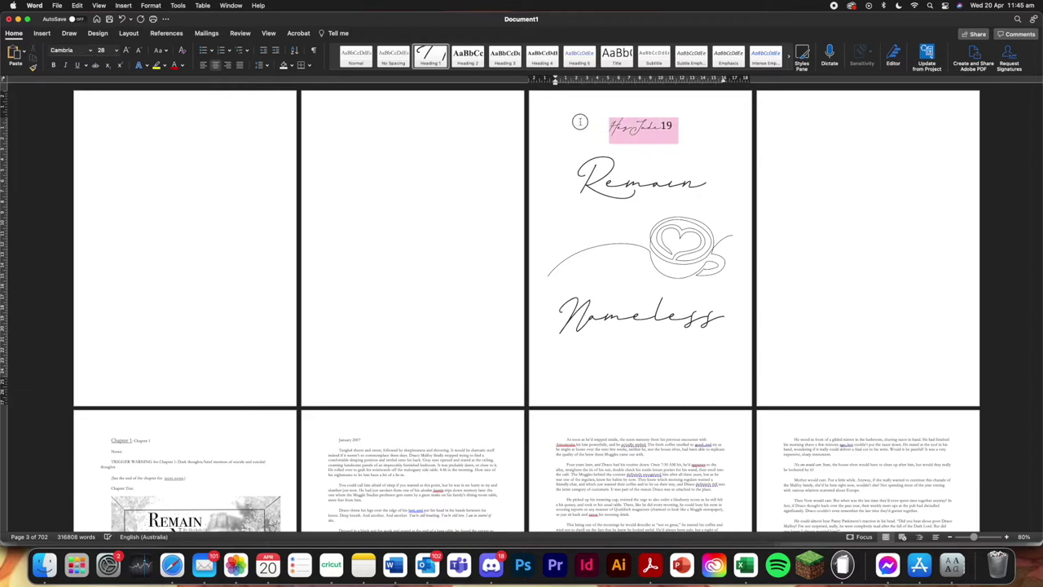
{"action": "left_click", "coordinate": [90, 50]}
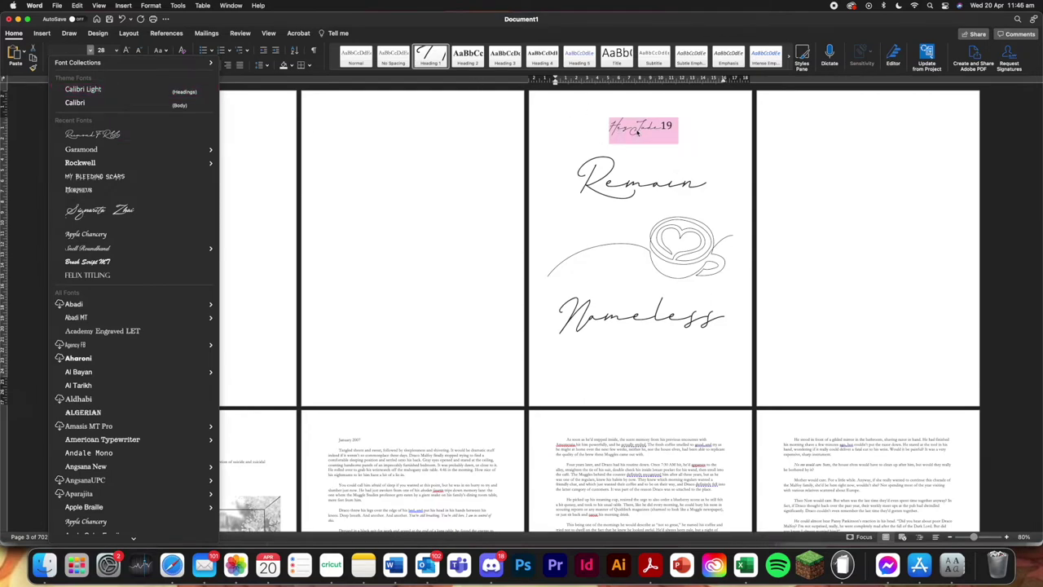
{"action": "left_click", "coordinate": [706, 137]}
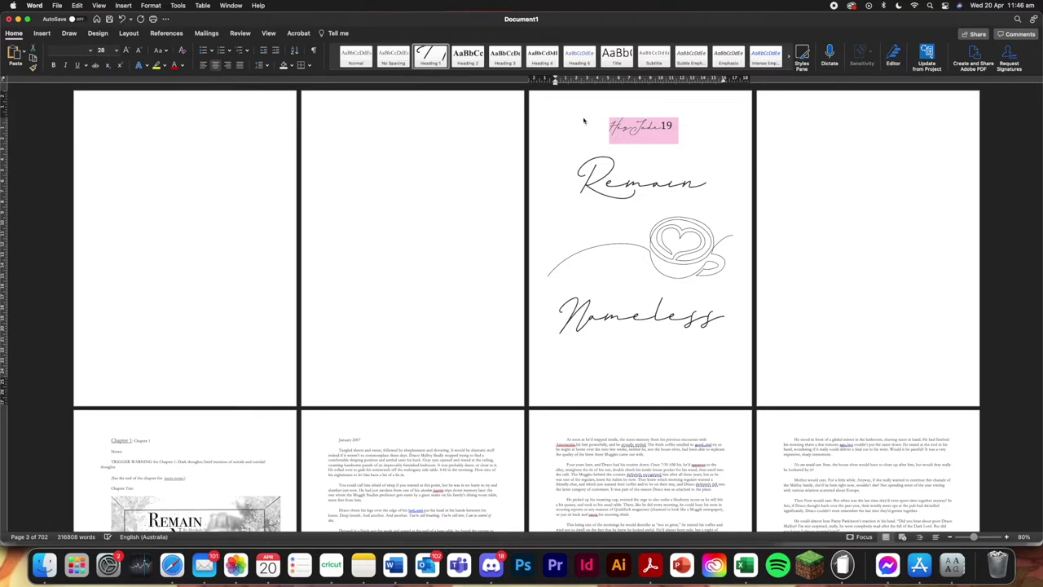
{"action": "left_click", "coordinate": [90, 51]}
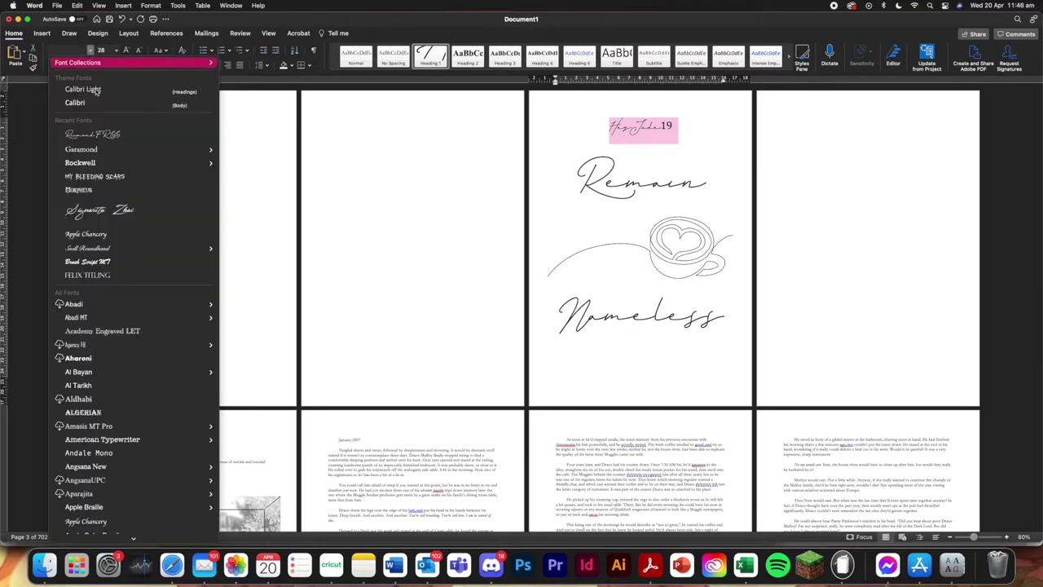
{"action": "left_click", "coordinate": [128, 277]}
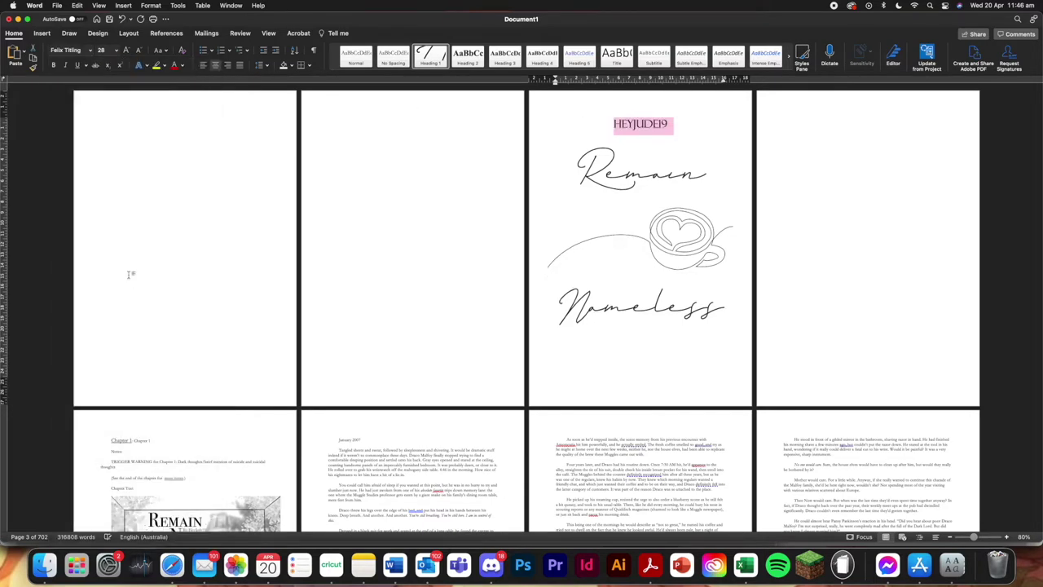
{"action": "left_click", "coordinate": [141, 51]}
{"action": "left_click", "coordinate": [140, 50]}
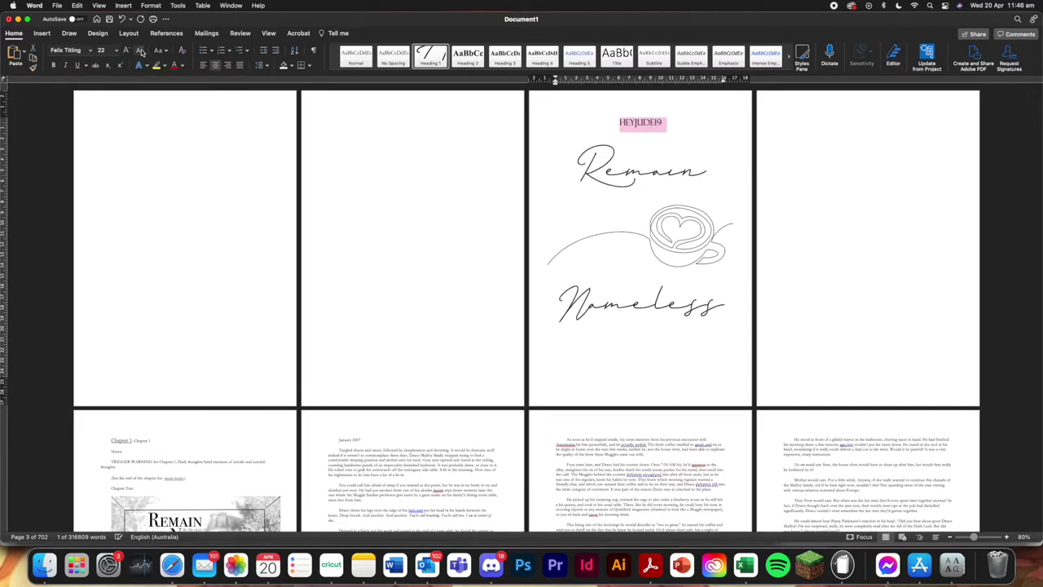
{"action": "left_click", "coordinate": [419, 193]}
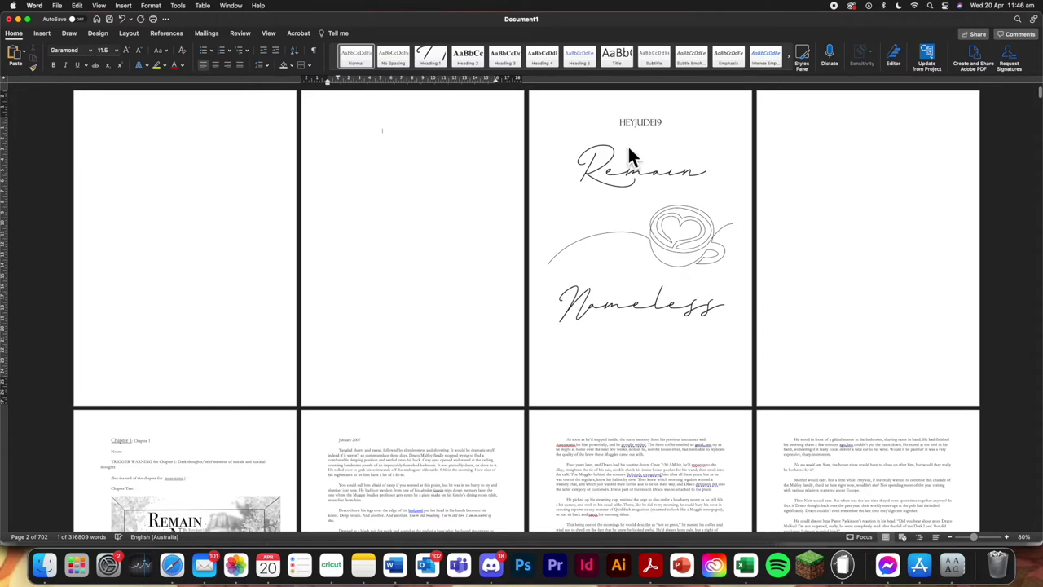
Apply the Normal style to the empty paragraph after the title and insert a blank page before Chapter 1
{"action": "left_click", "coordinate": [851, 150]}
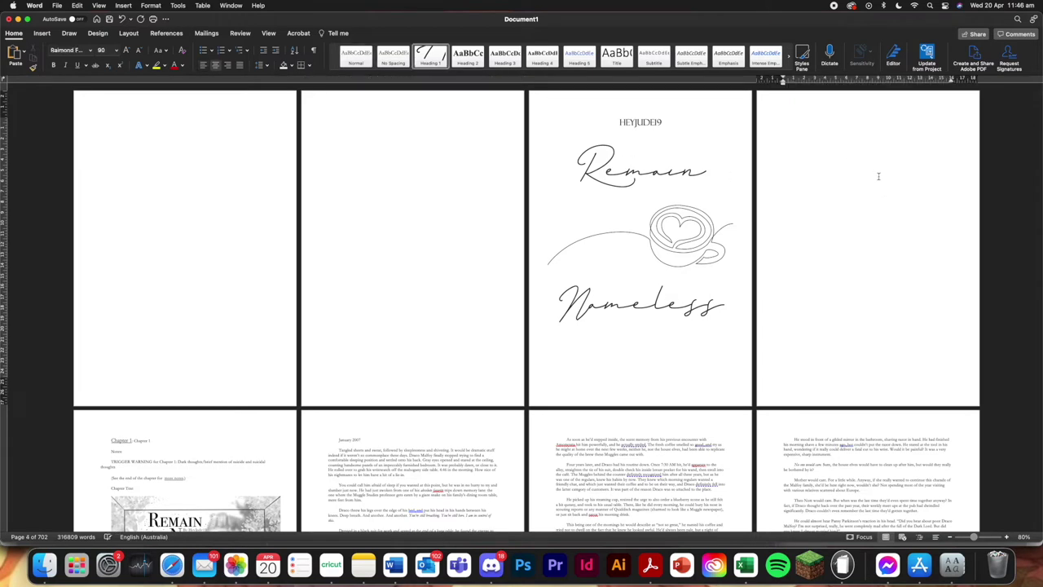
{"action": "left_click", "coordinate": [358, 62]}
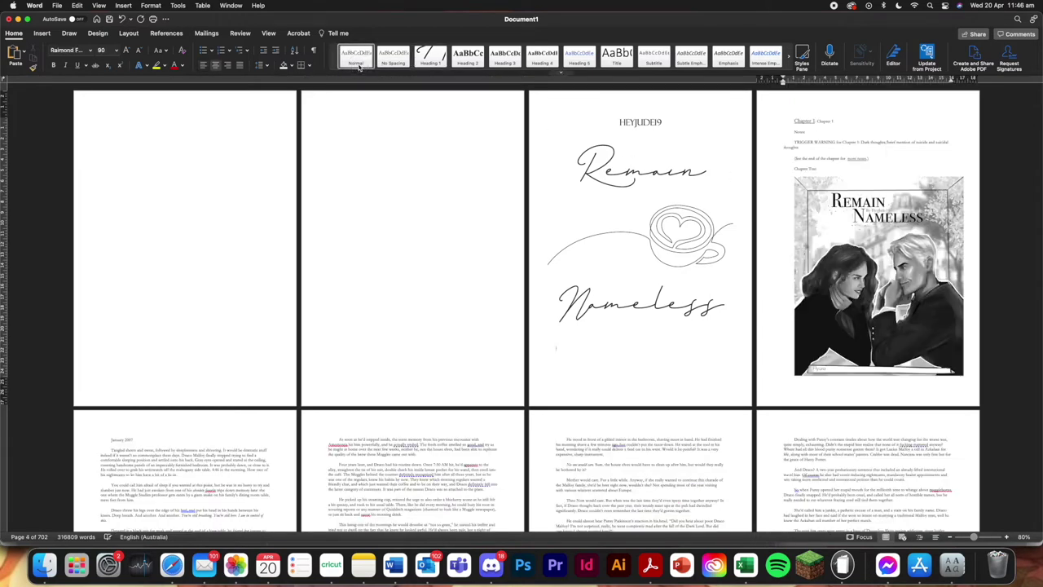
{"action": "left_click", "coordinate": [783, 110]}
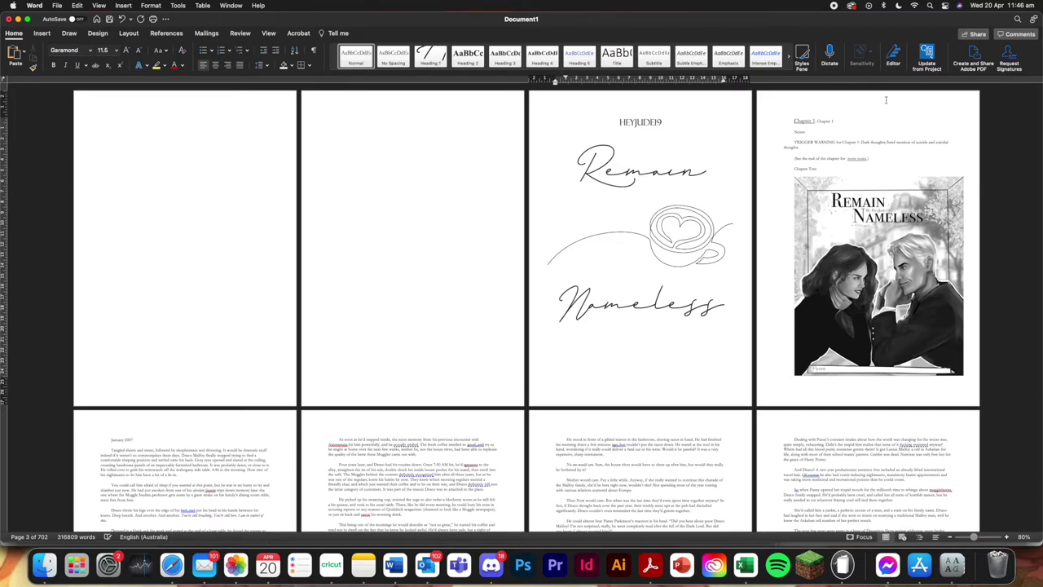
{"action": "left_click", "coordinate": [47, 33]}
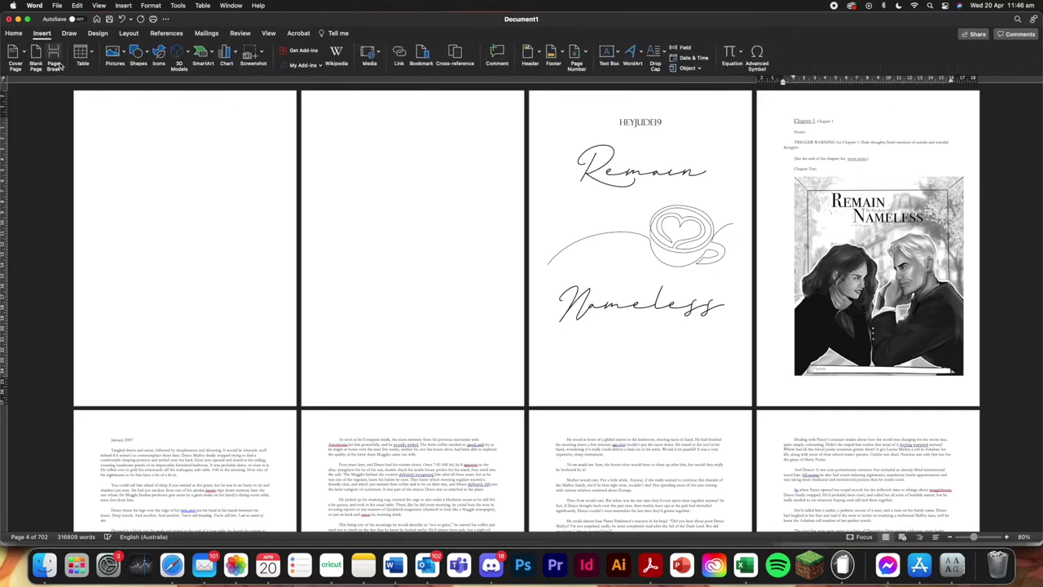
{"action": "left_click", "coordinate": [36, 57]}
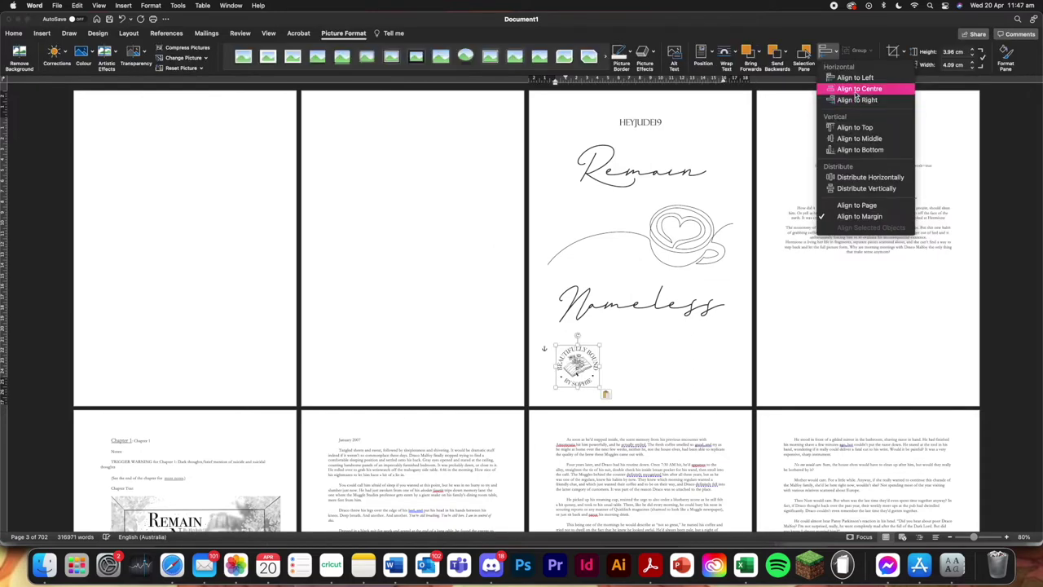
Align the bookbinder's logo beneath Nameless to the horizontal centre of the title page
{"action": "left_click", "coordinate": [861, 89]}
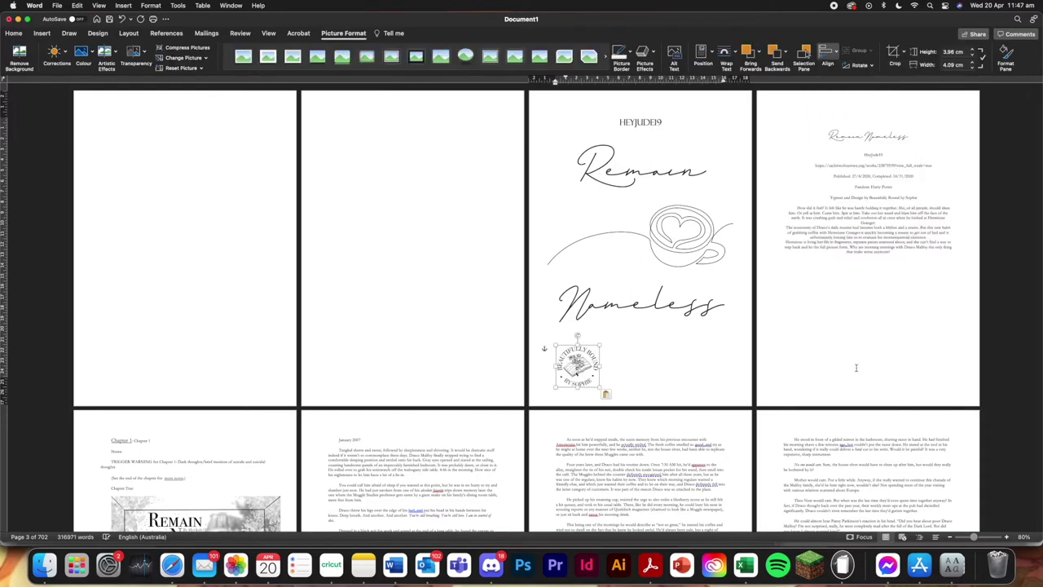
{"action": "left_click", "coordinate": [686, 360]}
Insert five empty lines above the small Remain Nameless heading to lower the book details on page 4
{"action": "left_click", "coordinate": [818, 120]}
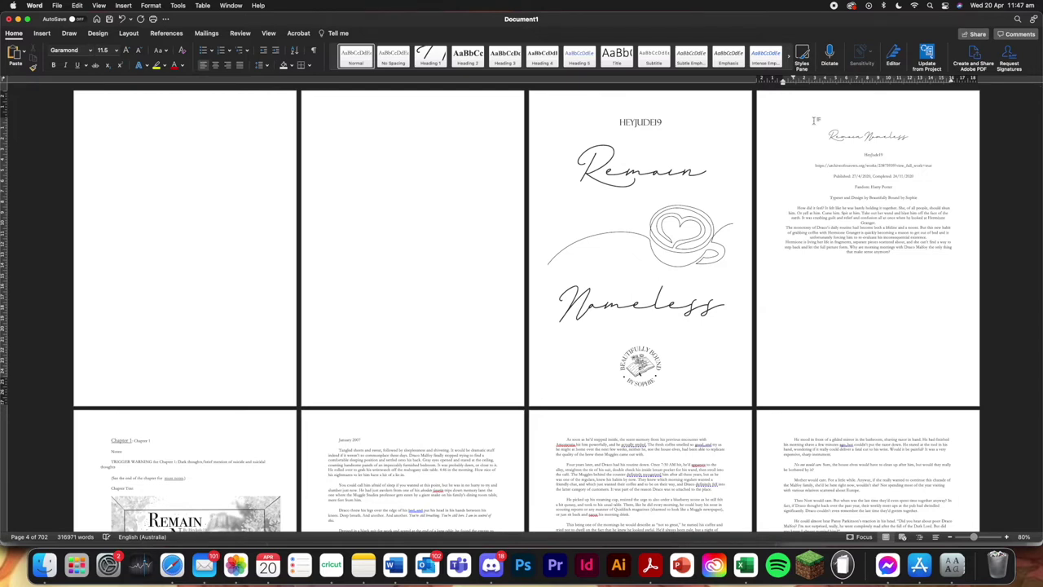
{"action": "key", "text": "Return"}
{"action": "key", "text": "Return"}
{"action": "key", "text": "Return"}
{"action": "key", "text": "Return"}
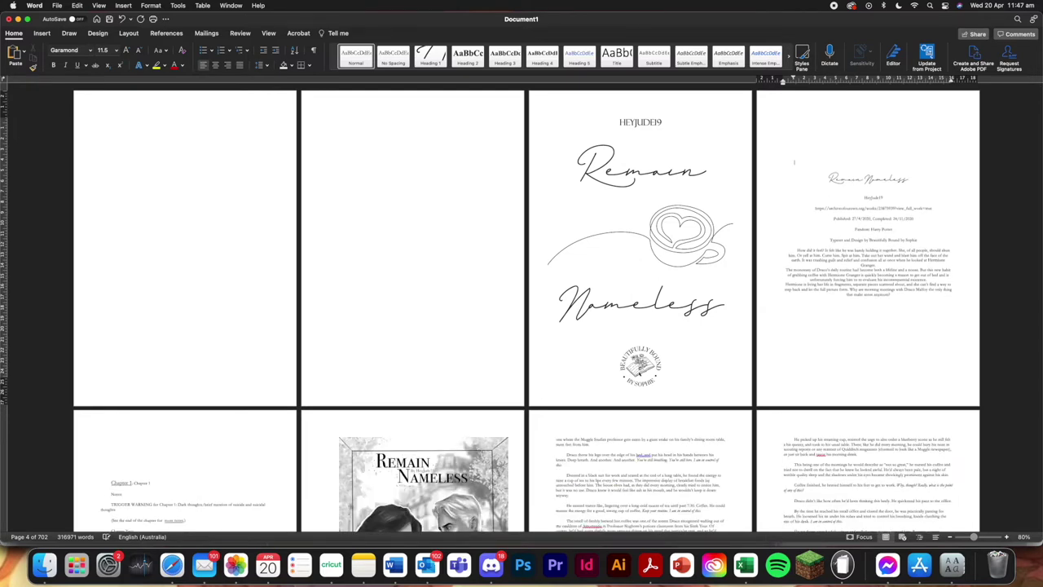
{"action": "key", "text": "Return"}
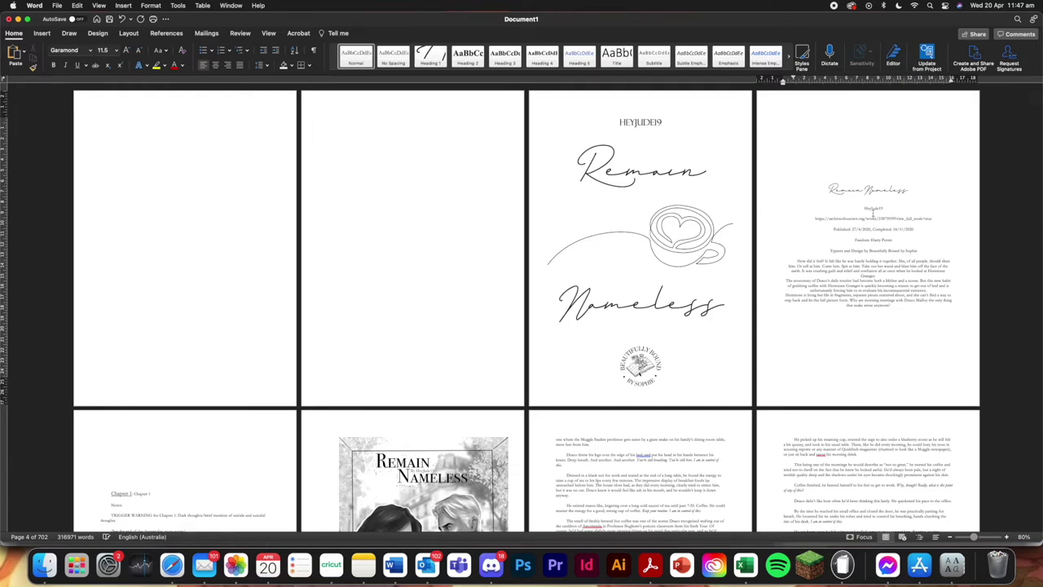
Review the book details and story summary on page 4 at a larger zoom
{"action": "left_click", "coordinate": [981, 536]}
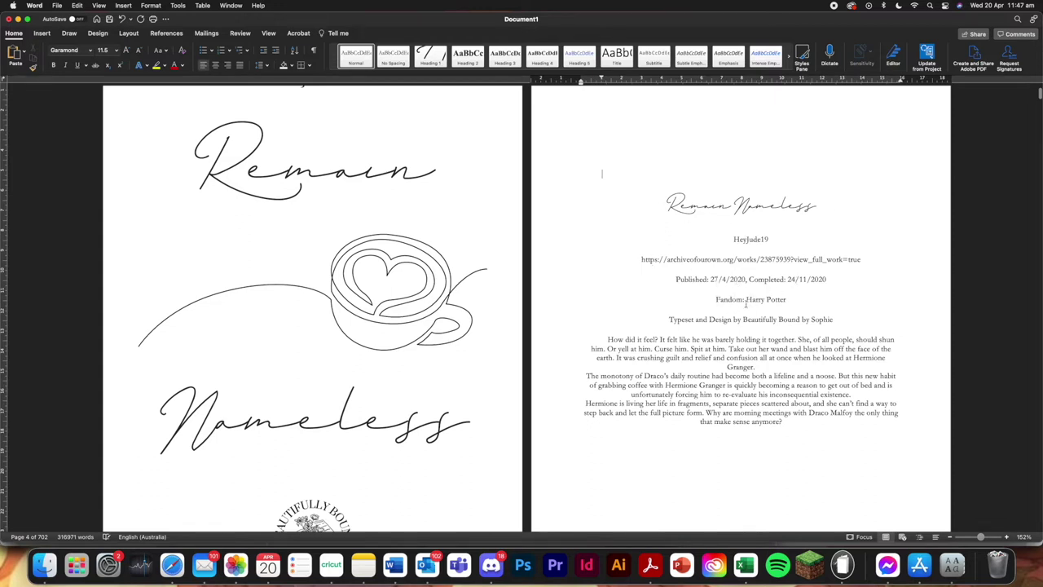
{"action": "scroll", "coordinate": [746, 304], "scroll_direction": "down", "scroll_amount": 3}
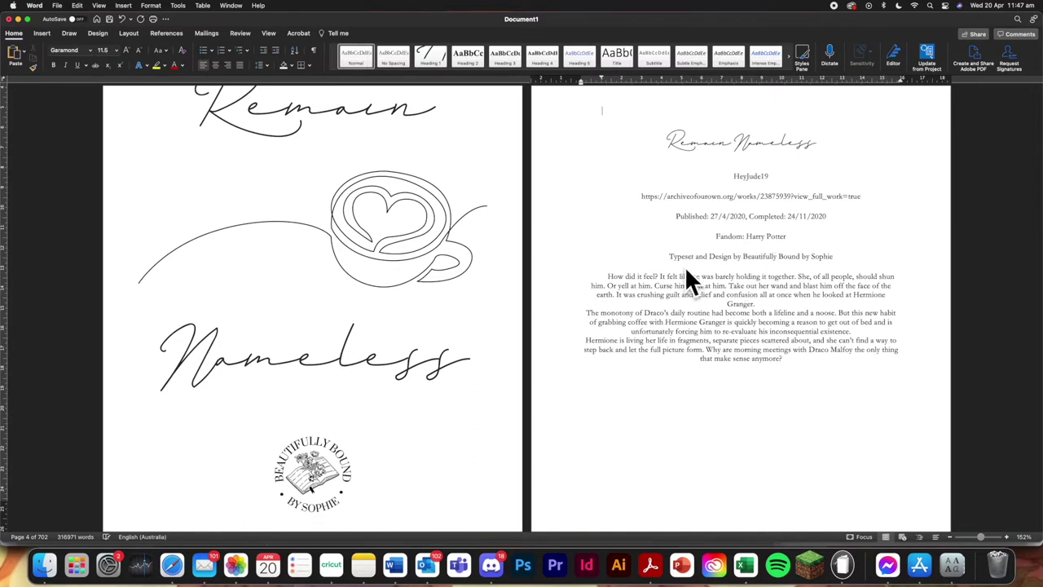
{"action": "left_click_drag", "start_coordinate": [609, 278], "coordinate": [819, 362]}
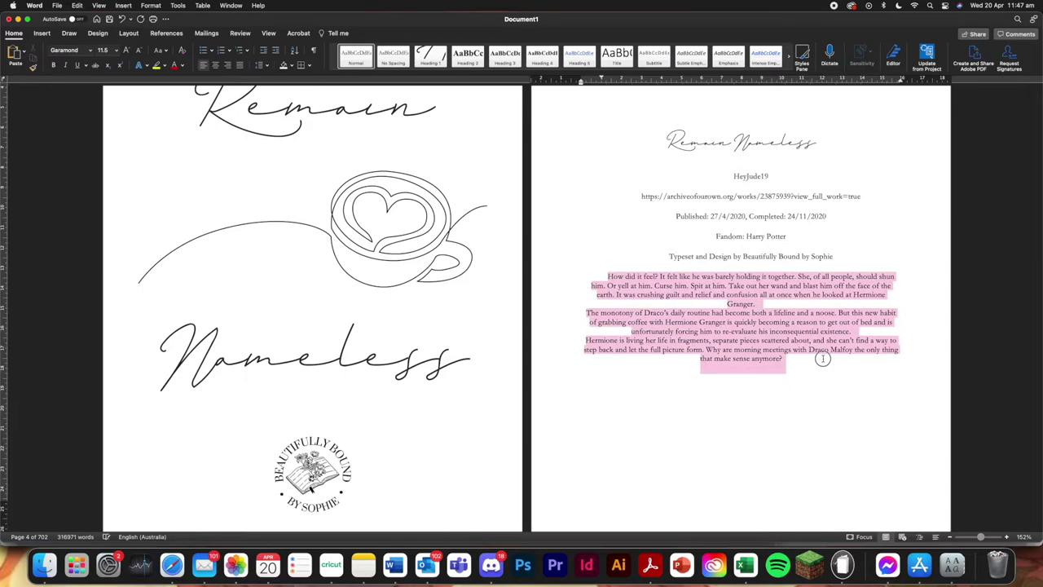
{"action": "left_click", "coordinate": [817, 358]}
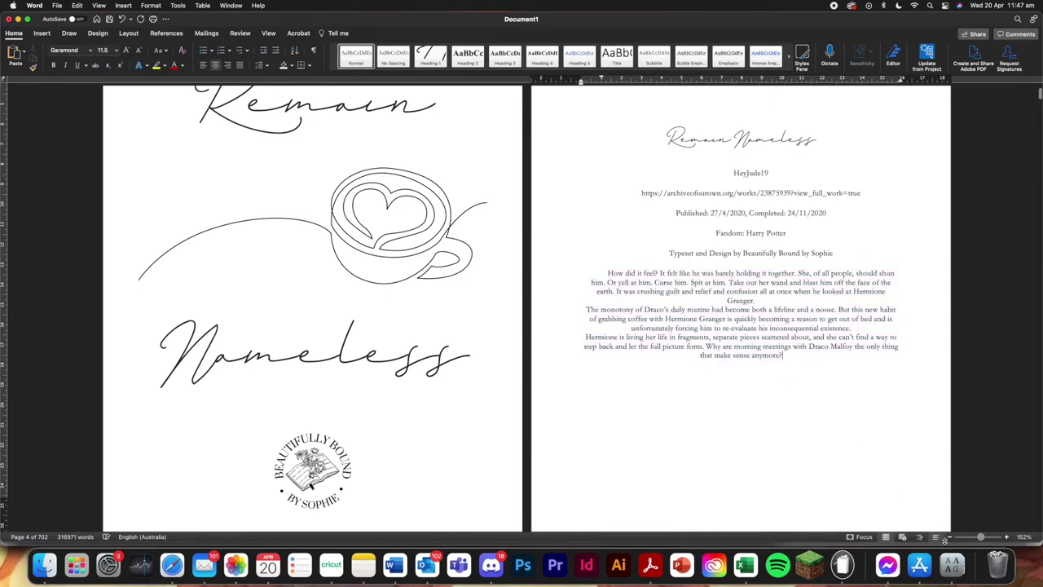
{"action": "scroll", "coordinate": [819, 386], "scroll_direction": "down", "scroll_amount": 1}
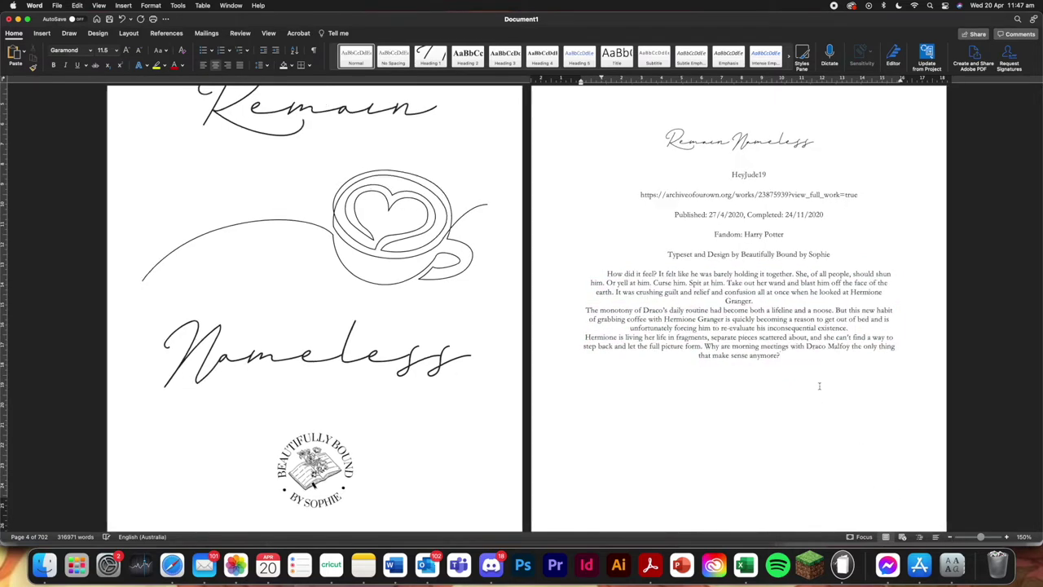
Delete the black-and-white Remain Nameless cover illustration from the opening of Chapter 1
{"action": "left_click", "coordinate": [992, 536]}
{"action": "left_click", "coordinate": [968, 536]}
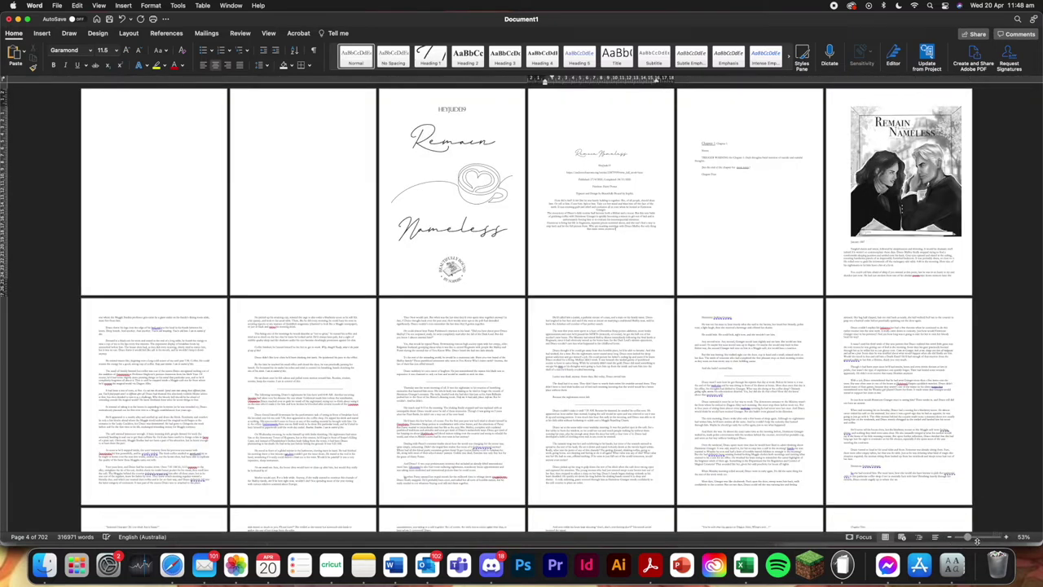
{"action": "left_click", "coordinate": [975, 537]}
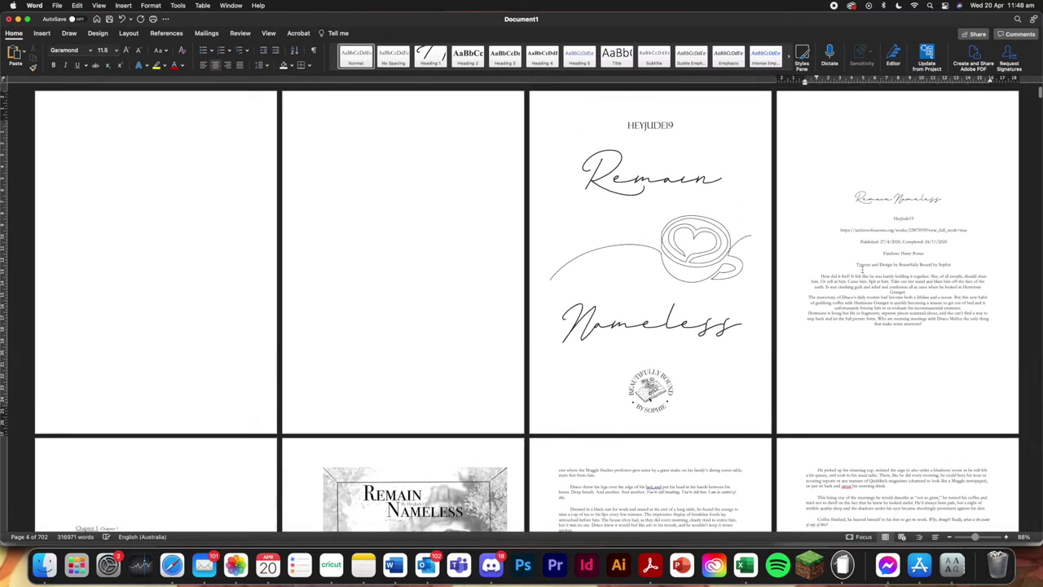
{"action": "scroll", "coordinate": [307, 446], "scroll_direction": "down", "scroll_amount": 2}
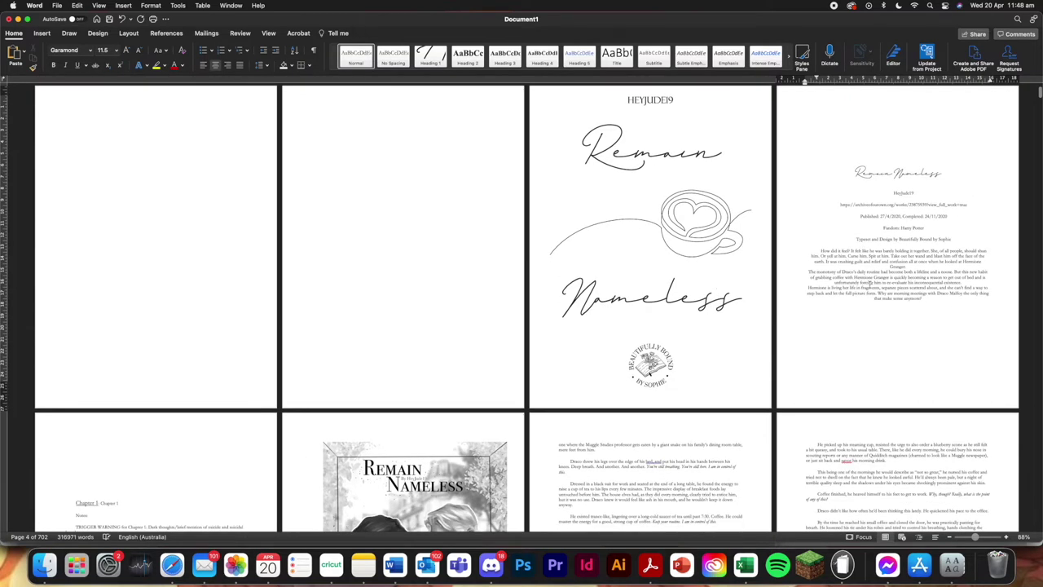
{"action": "scroll", "coordinate": [866, 285], "scroll_direction": "down", "scroll_amount": 5}
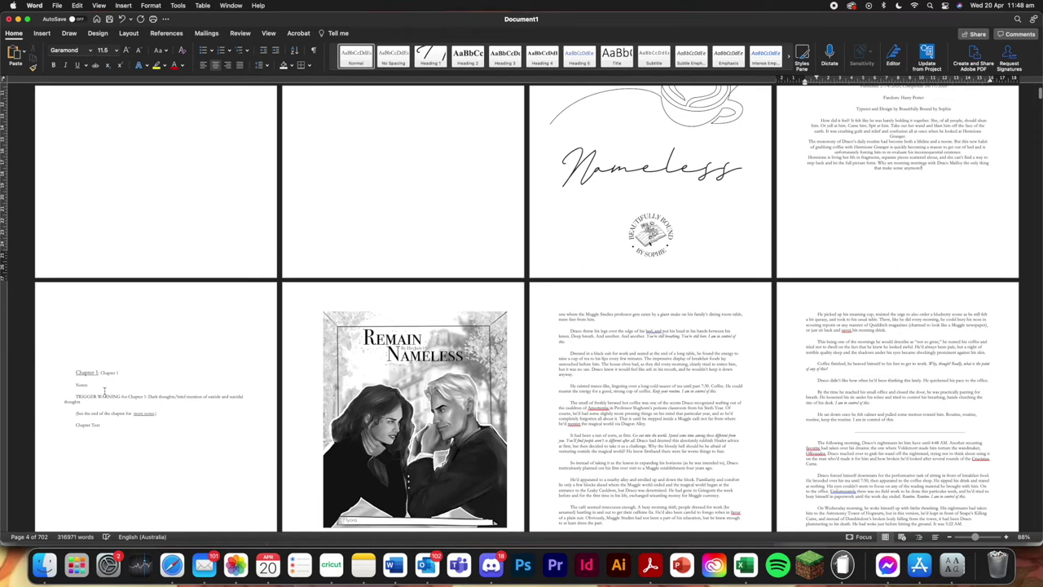
{"action": "scroll", "coordinate": [375, 304], "scroll_direction": "down", "scroll_amount": 5}
{"action": "left_click", "coordinate": [375, 303]}
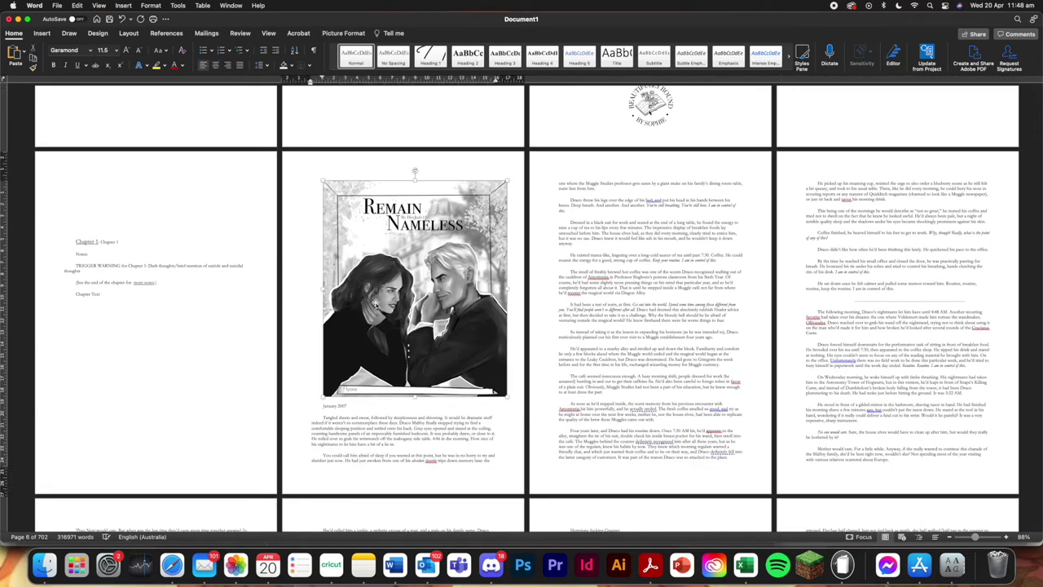
{"action": "key", "text": "Delete"}
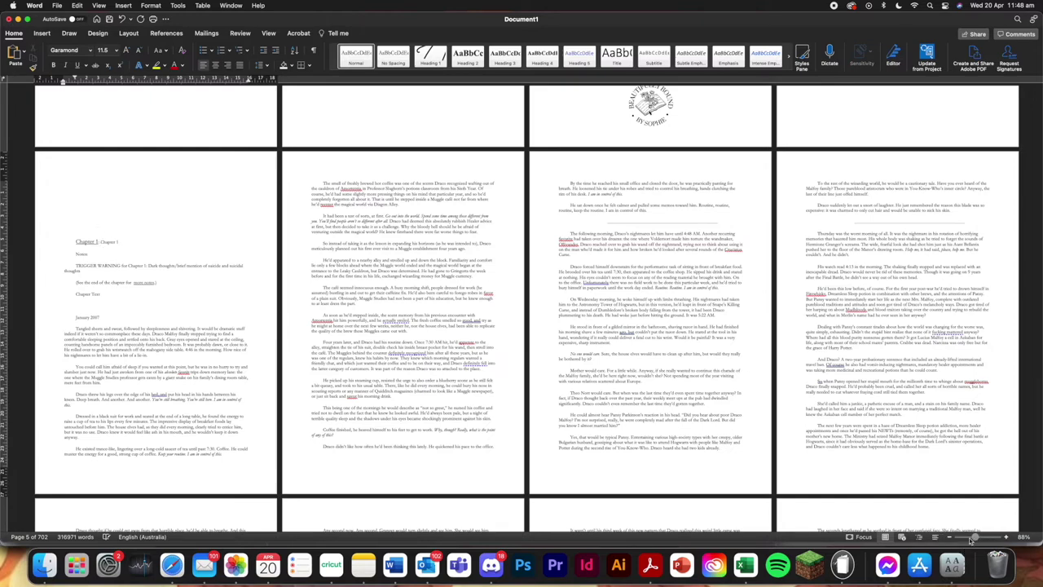
Delete the linked "Chapter 1:" prefix, keeping the plain Chapter 1 text on that line
{"action": "left_click", "coordinate": [991, 539]}
{"action": "scroll", "coordinate": [551, 373], "scroll_direction": "up", "scroll_amount": 5}
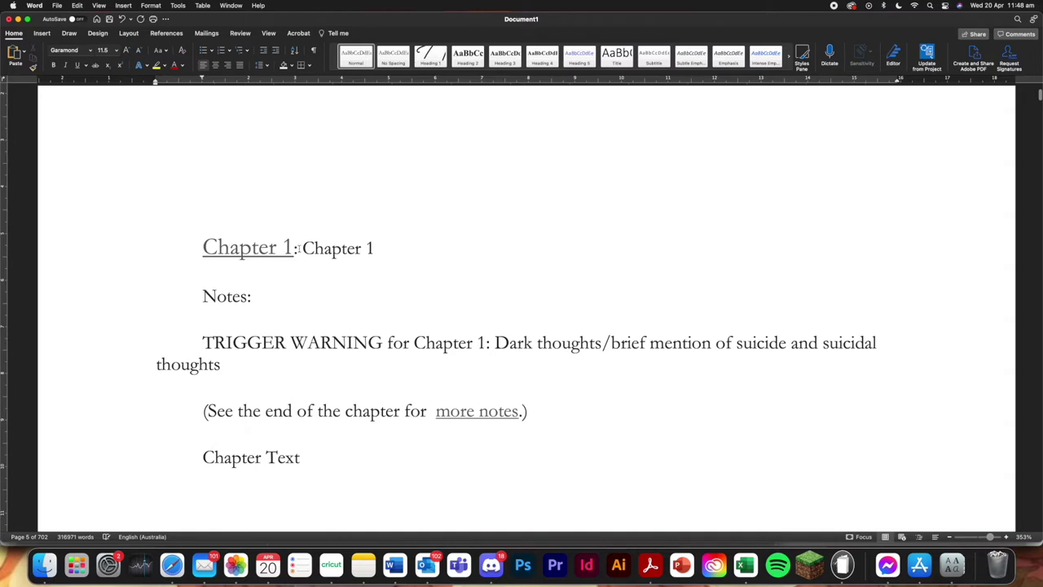
{"action": "left_click_drag", "start_coordinate": [299, 247], "coordinate": [191, 249]}
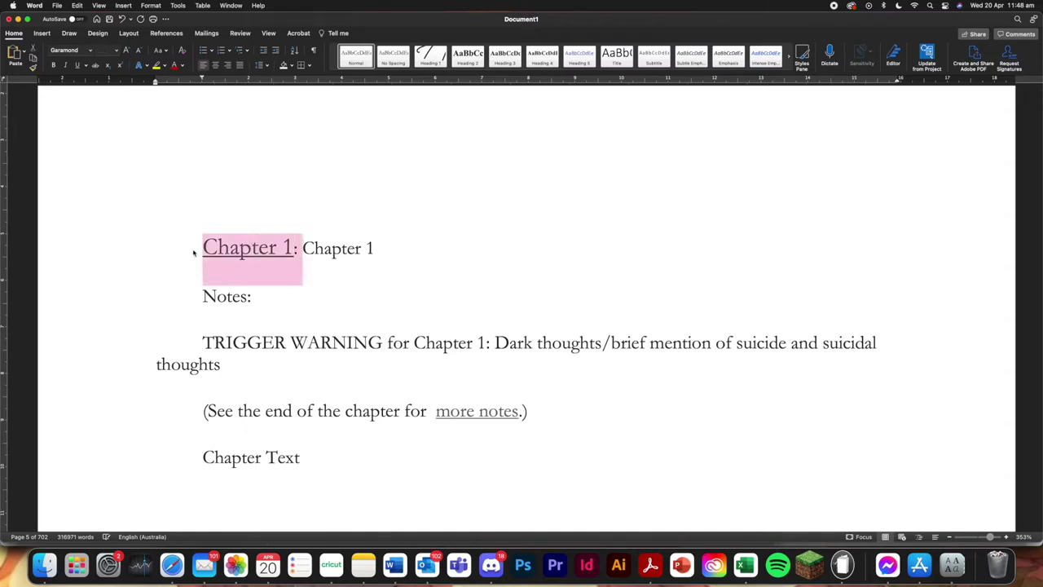
{"action": "key", "text": "BackSpace"}
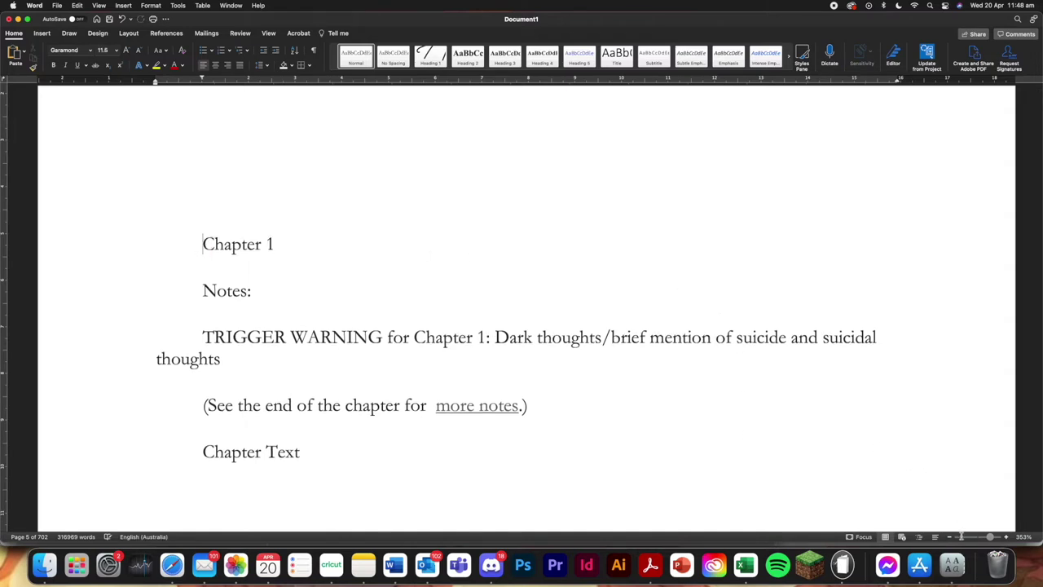
Remove the empty lines above Chapter 1 and its first-line indent so the heading sits at the page's top margin
{"action": "left_click", "coordinate": [950, 536]}
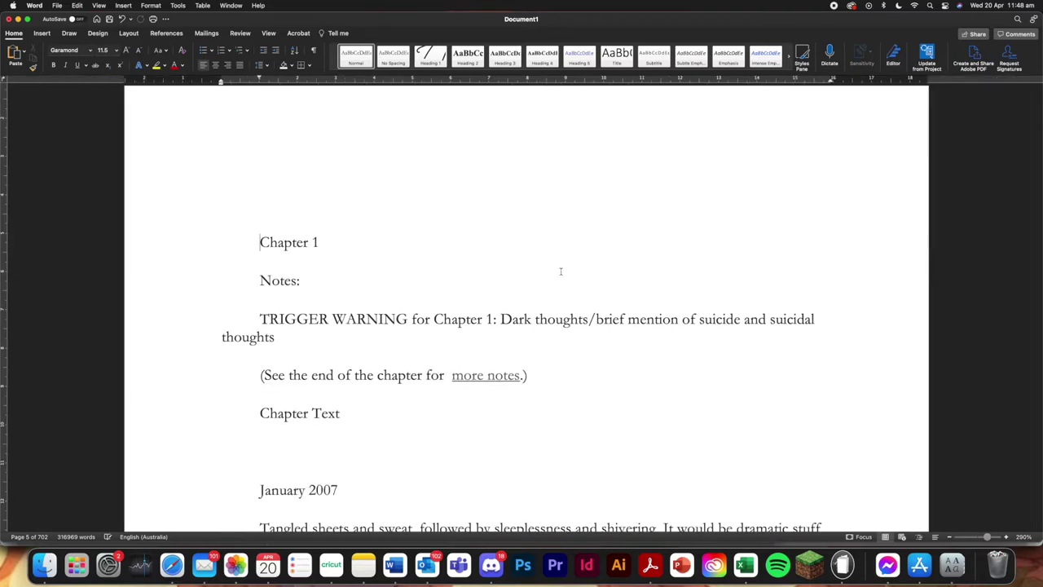
{"action": "left_click", "coordinate": [979, 540]}
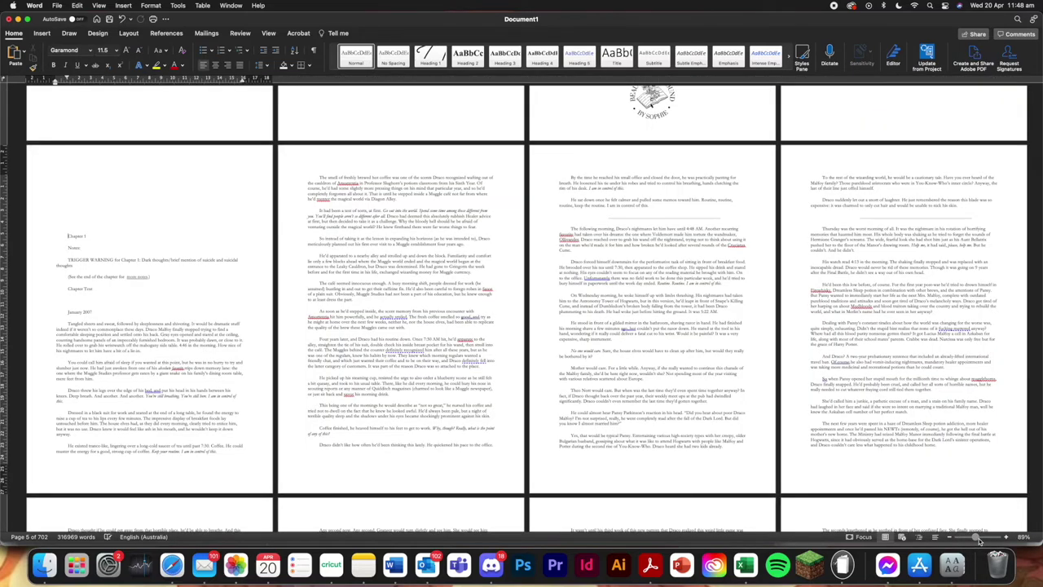
{"action": "left_click_drag", "start_coordinate": [980, 541], "coordinate": [987, 539]}
{"action": "scroll", "coordinate": [326, 177], "scroll_direction": "up", "scroll_amount": 5}
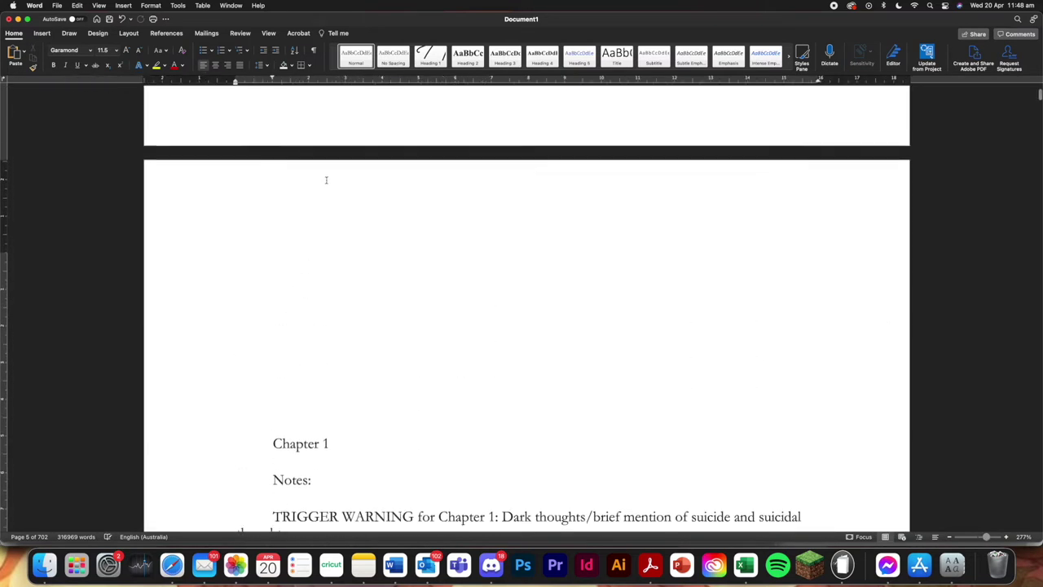
{"action": "scroll", "coordinate": [309, 459], "scroll_direction": "down", "scroll_amount": 2}
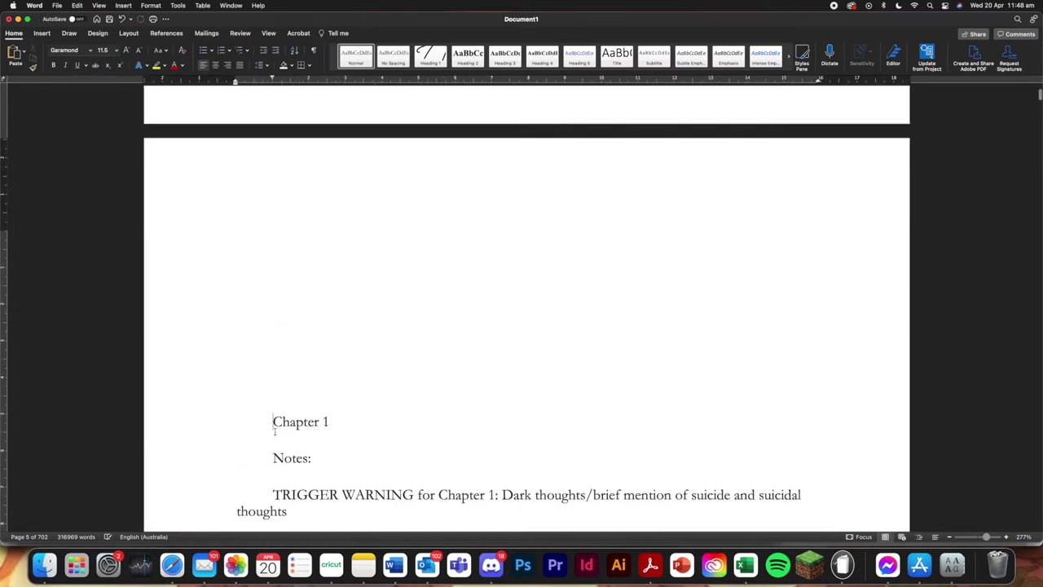
{"action": "scroll", "coordinate": [275, 432], "scroll_direction": "down", "scroll_amount": 6}
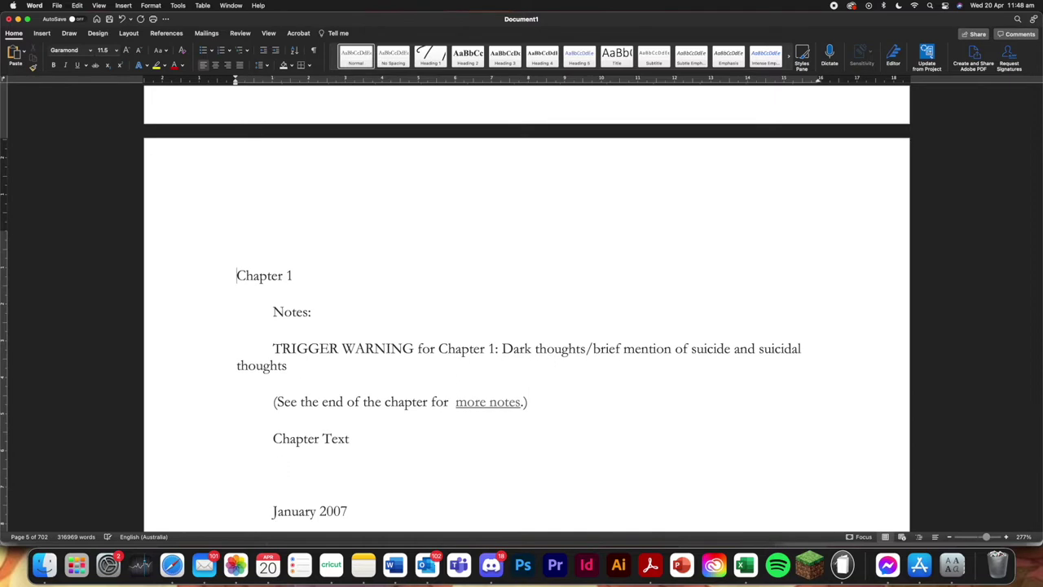
{"action": "key", "text": "BackSpace"}
{"action": "key", "text": "super+z"}
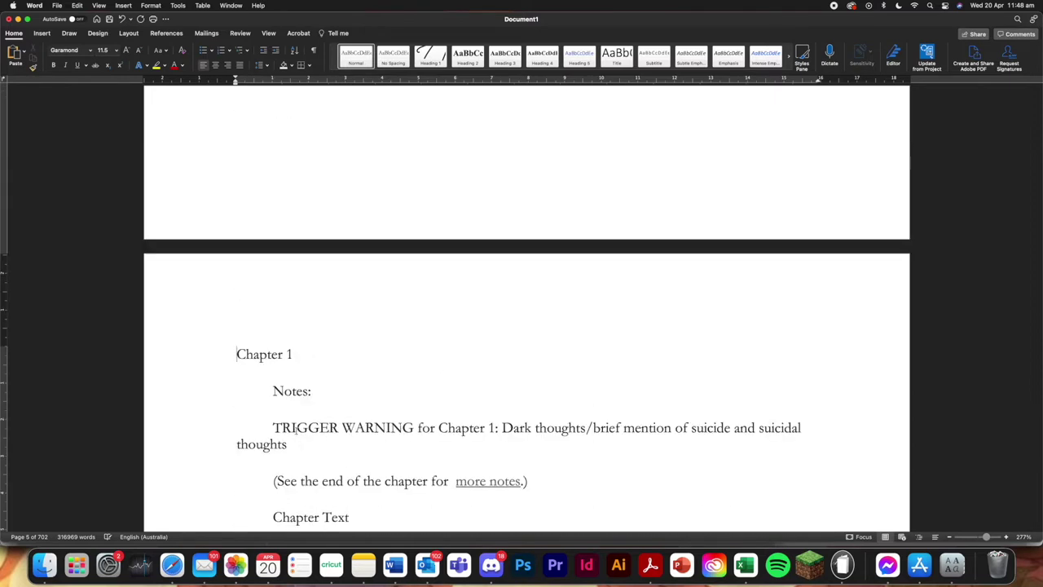
Delete the Chapter 1 line and insert three empty lines above January 2007
{"action": "left_click_drag", "start_coordinate": [284, 215], "coordinate": [331, 214]}
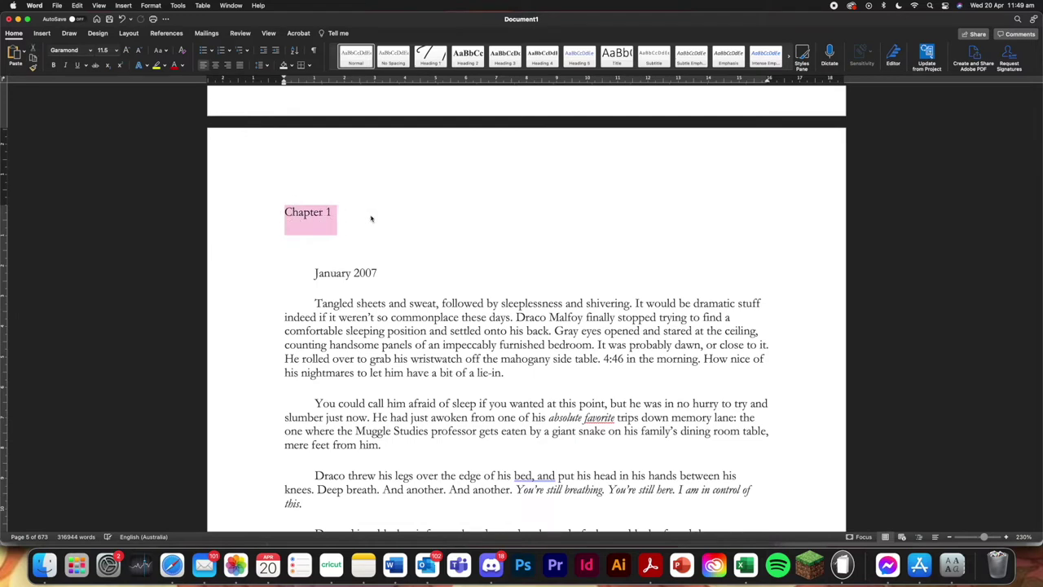
{"action": "key", "text": "BackSpace"}
{"action": "key", "text": "Return"}
{"action": "key", "text": "Return"}
{"action": "key", "text": "Return"}
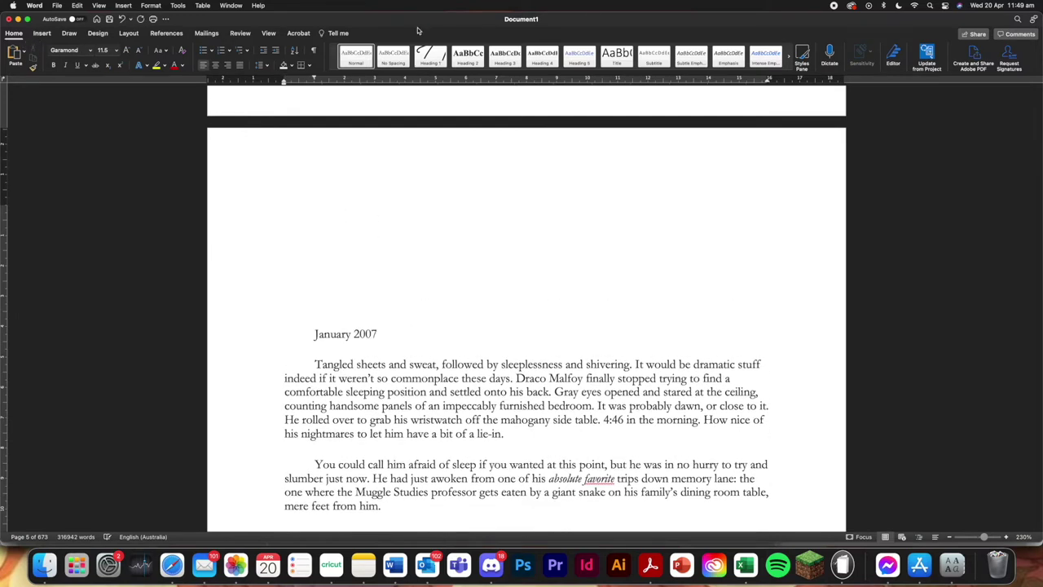
Draw a text box about 6.3 cm wide and 3 cm high above January 2007 and enter "Chapter One" on two lines
{"action": "left_click", "coordinate": [41, 33]}
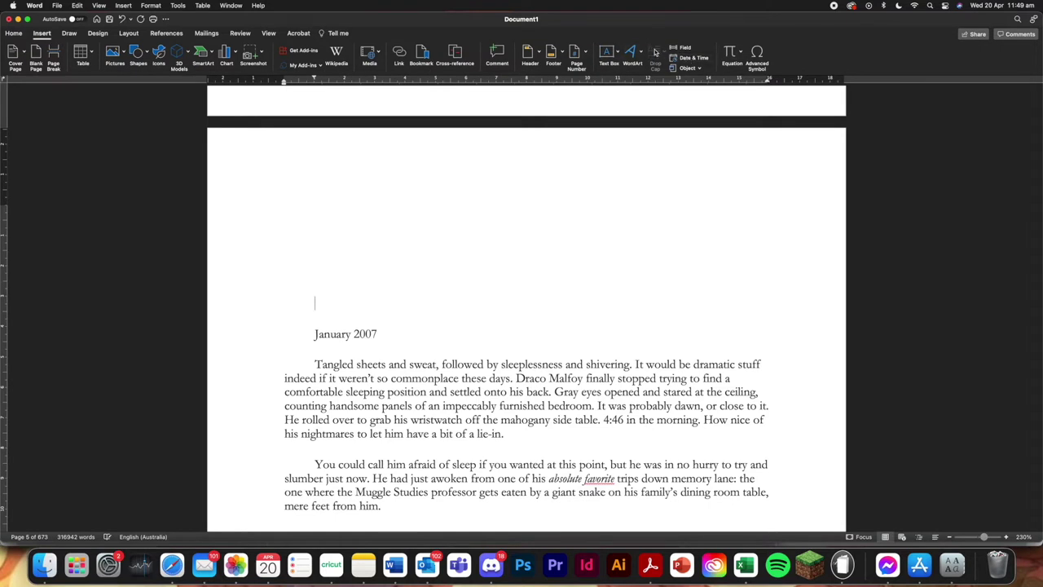
{"action": "left_click", "coordinate": [609, 55]}
{"action": "left_click", "coordinate": [633, 69]}
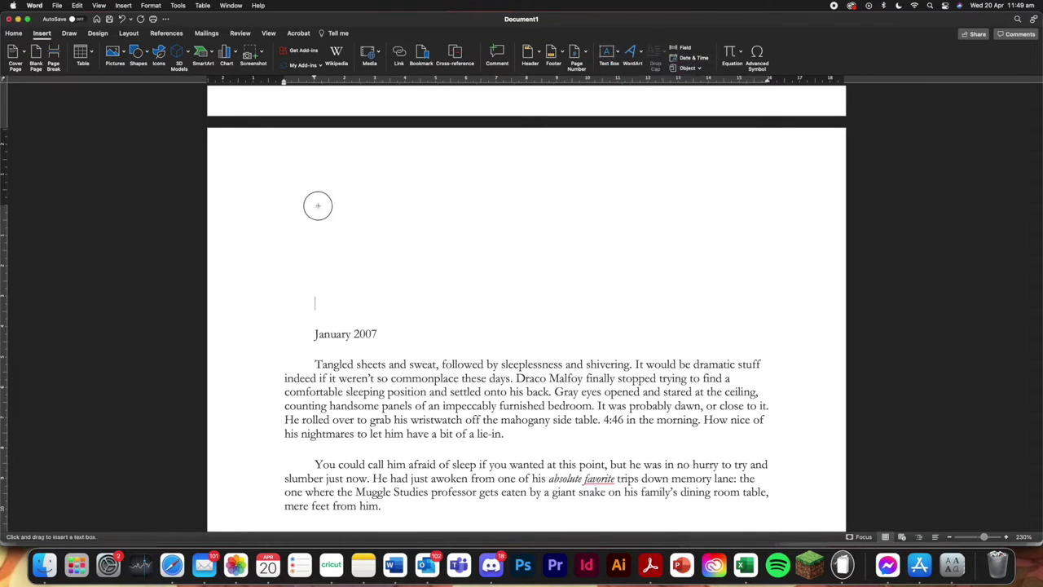
{"action": "left_click_drag", "start_coordinate": [317, 205], "coordinate": [510, 297]}
{"action": "type", "text": "Cha"}
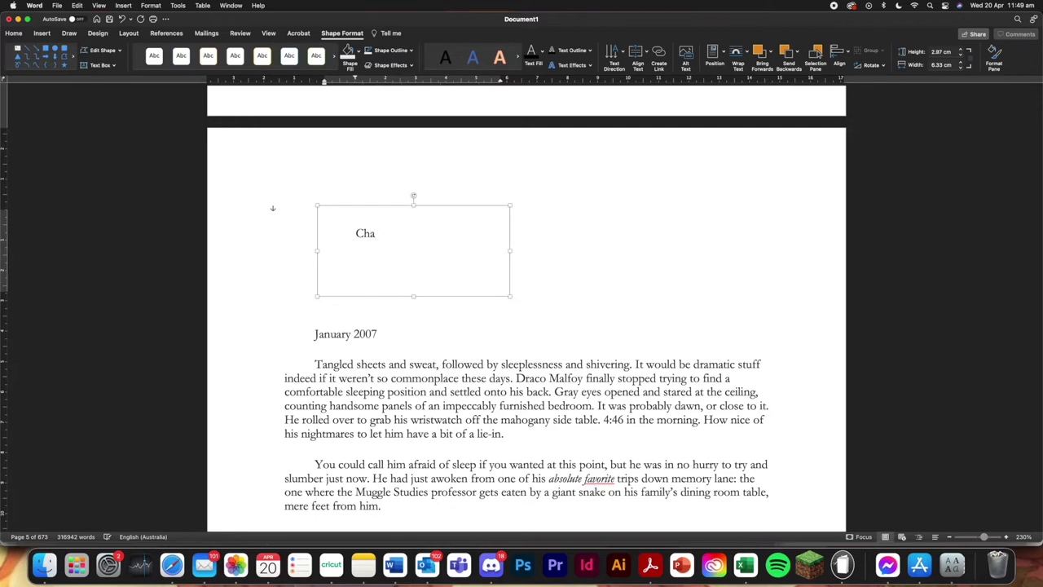
{"action": "type", "text": "pter One"}
{"action": "key", "text": "BackSpace"}
{"action": "key", "text": "BackSpace"}
Apply the Heading 2 style to the Chapter One text and set its font to the Raymond script font
{"action": "left_click_drag", "start_coordinate": [389, 270], "coordinate": [345, 198]}
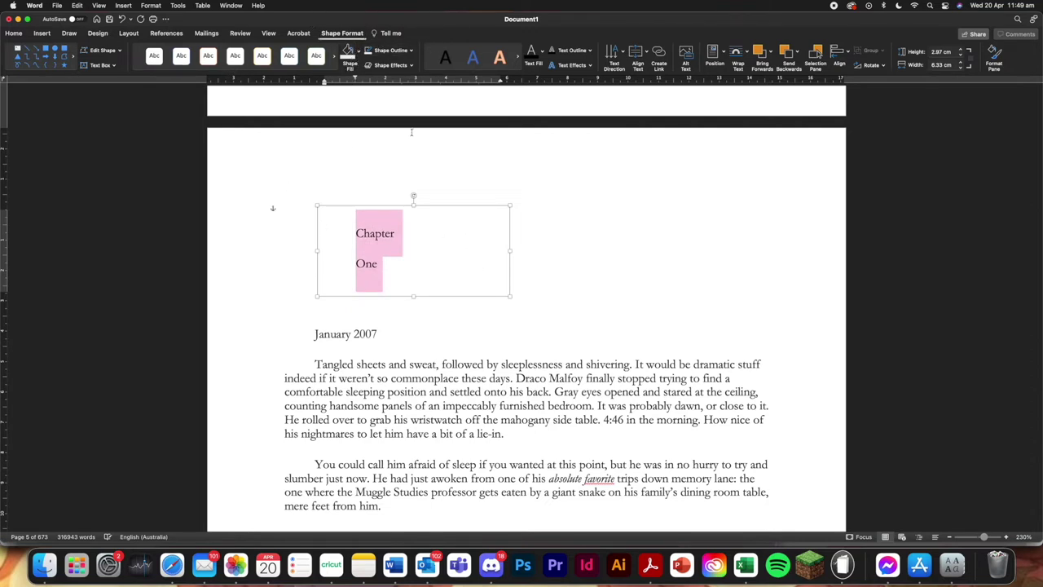
{"action": "left_click", "coordinate": [14, 34]}
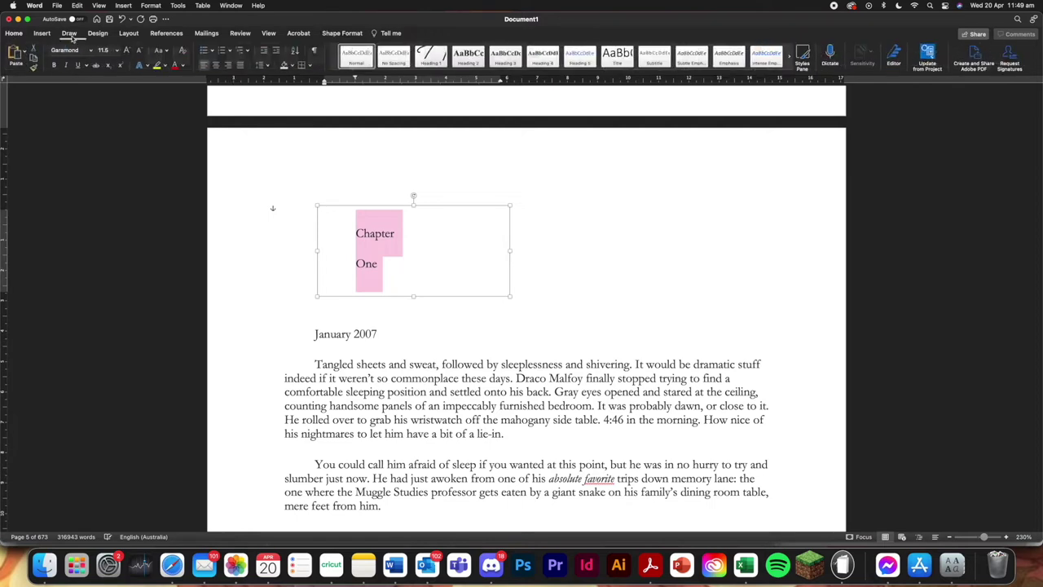
{"action": "left_click", "coordinate": [475, 58]}
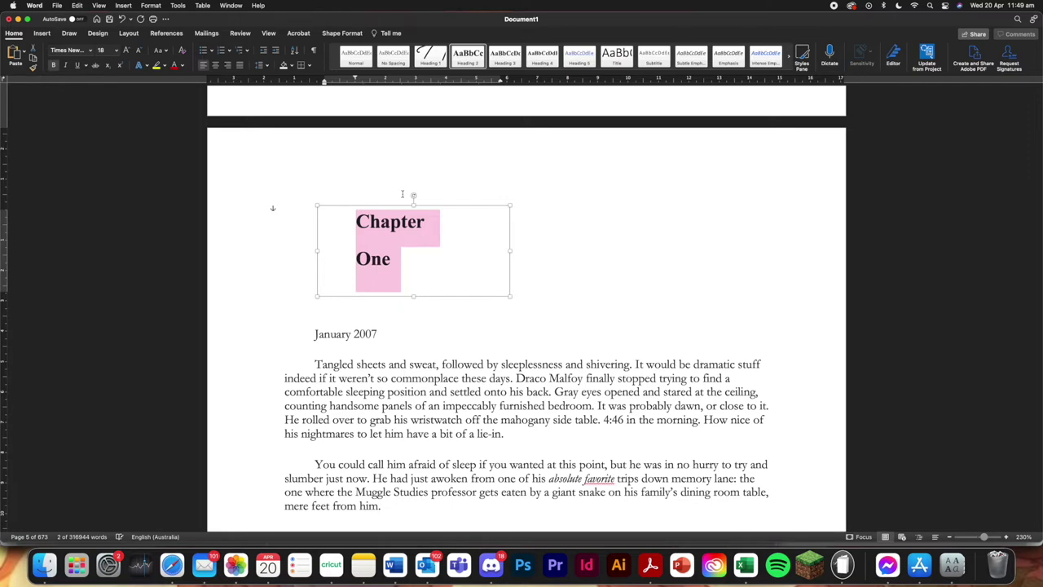
{"action": "left_click", "coordinate": [447, 273]}
{"action": "key", "text": "super+a"}
{"action": "left_click", "coordinate": [92, 51]}
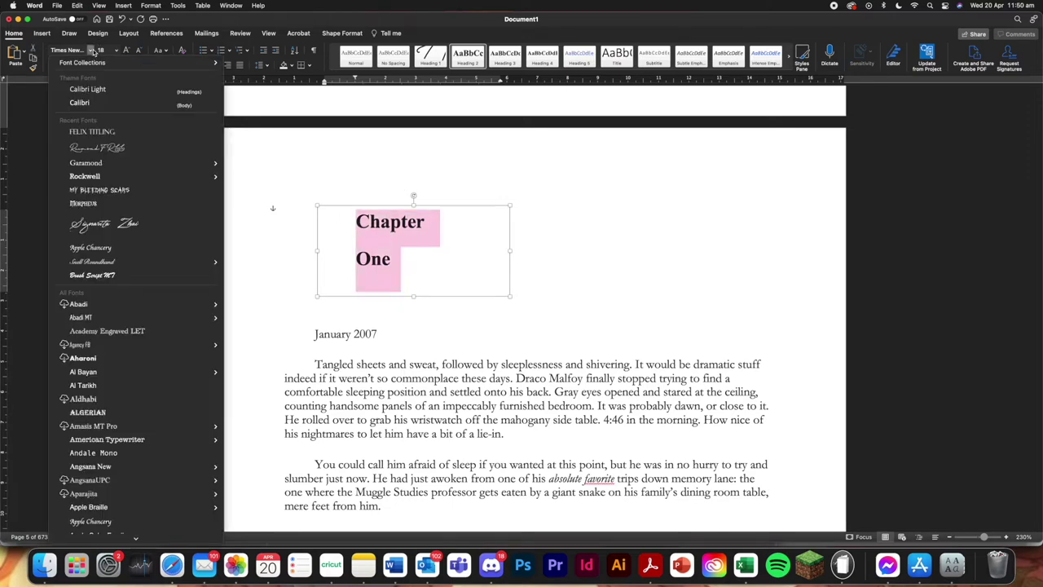
{"action": "left_click", "coordinate": [111, 153]}
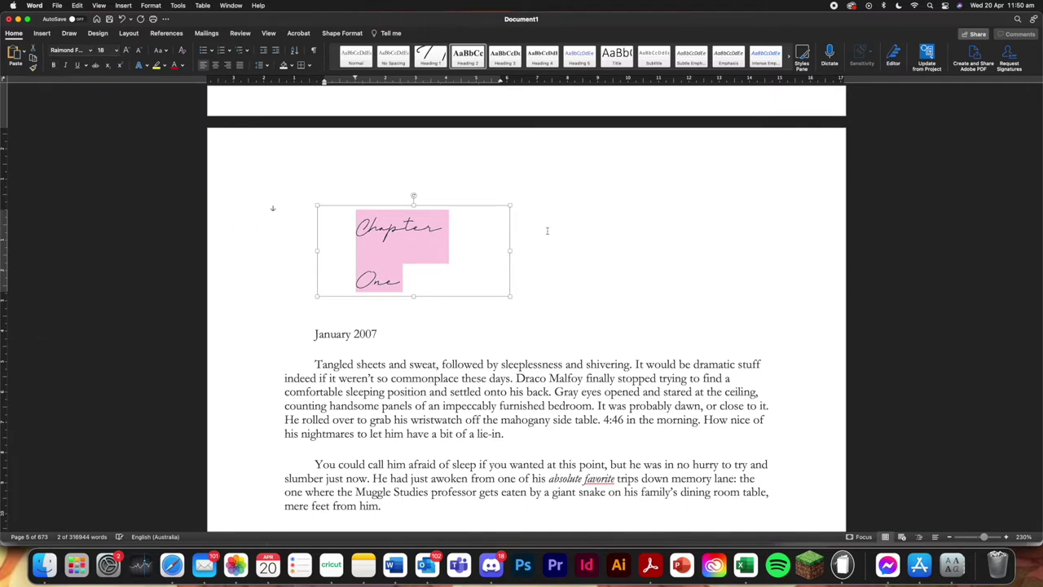
Move the Chapter One text box to the page's upper right and enlarge its text to 28 pt
{"action": "left_click_drag", "start_coordinate": [512, 264], "coordinate": [766, 255]}
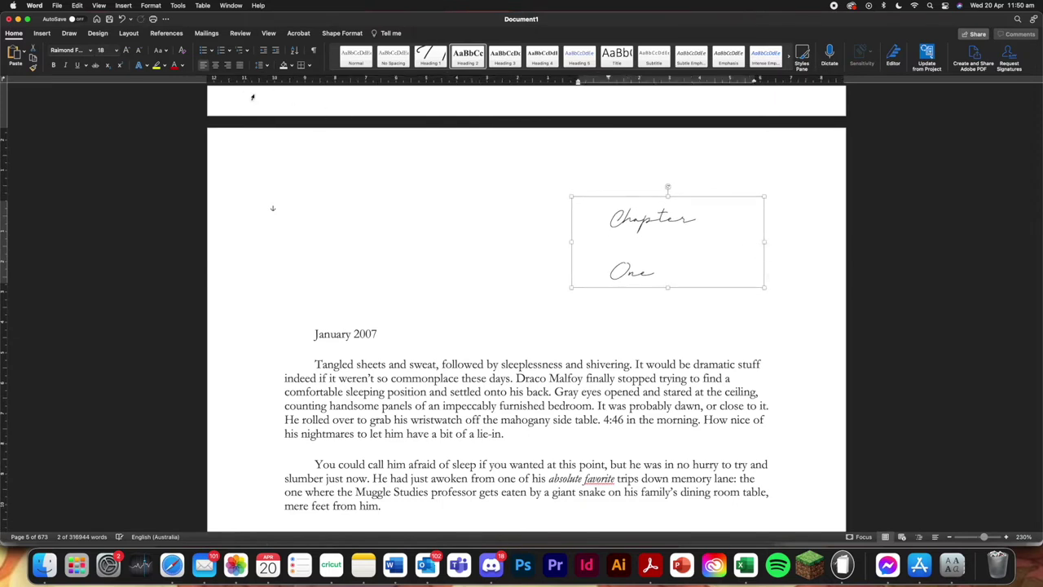
{"action": "left_click_drag", "start_coordinate": [657, 275], "coordinate": [611, 210]}
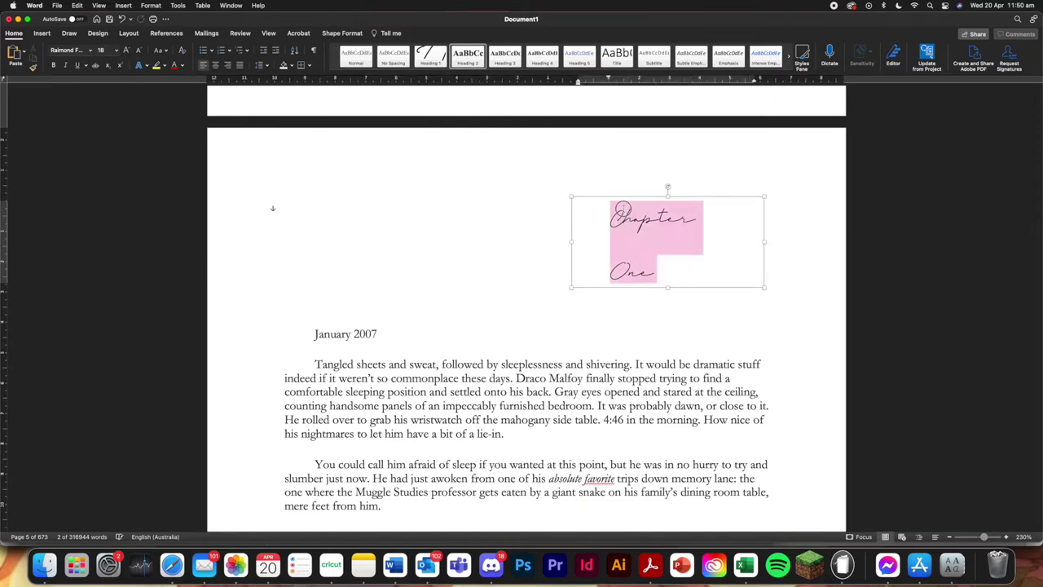
{"action": "left_click", "coordinate": [126, 50]}
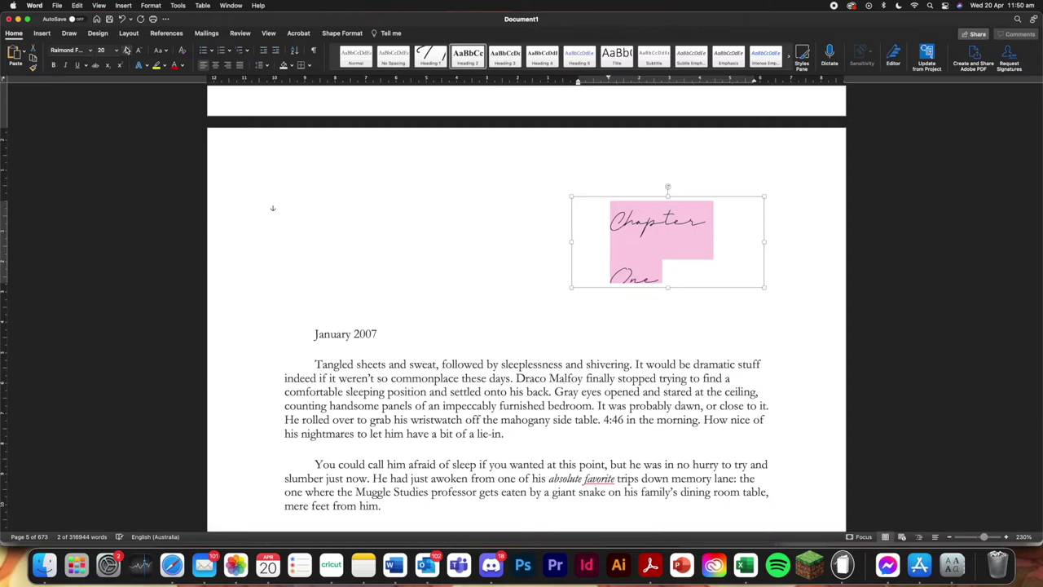
{"action": "left_click", "coordinate": [126, 51]}
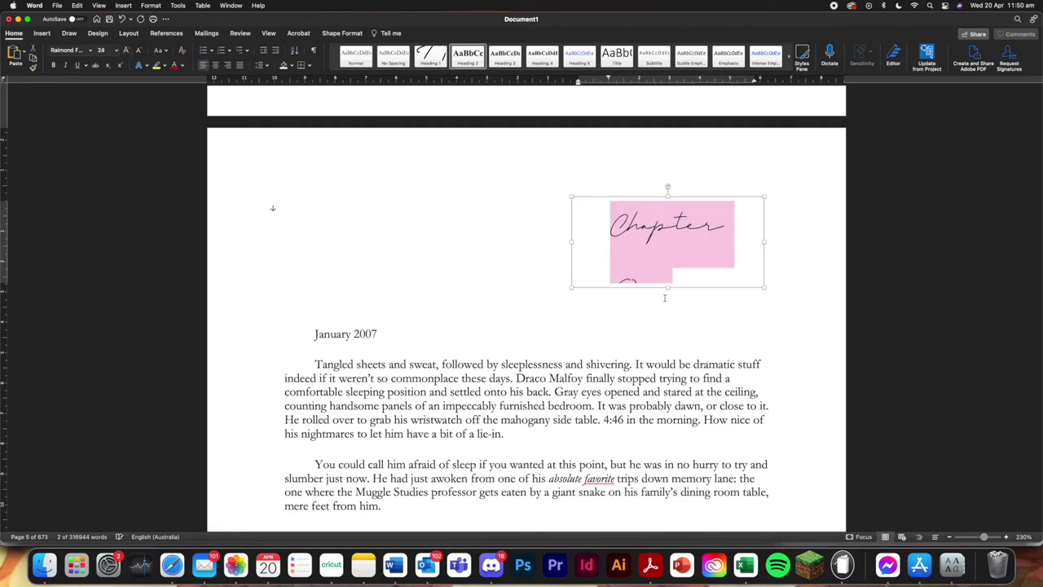
{"action": "left_click", "coordinate": [547, 301]}
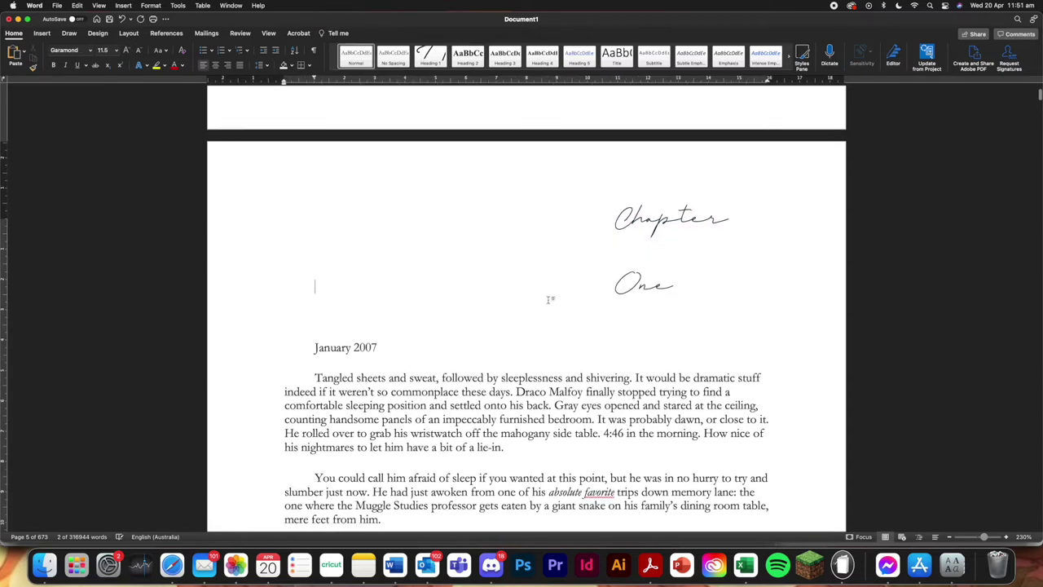
Paste the steaming coffee cup line drawing beside the Chapter One heading with tight text wrapping
{"action": "scroll", "coordinate": [525, 409], "scroll_direction": "up", "scroll_amount": 15}
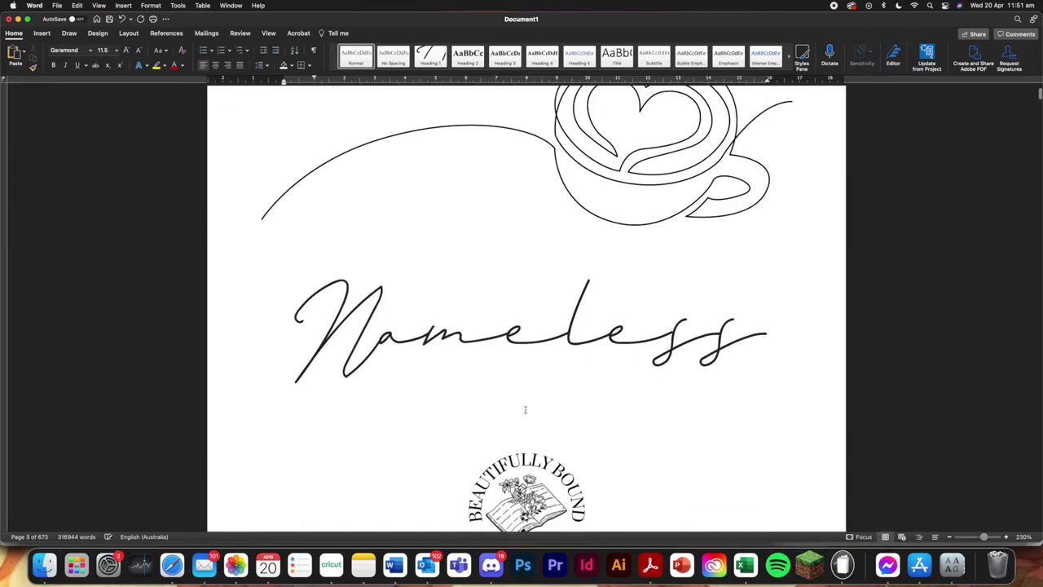
{"action": "scroll", "coordinate": [526, 409], "scroll_direction": "up", "scroll_amount": 2}
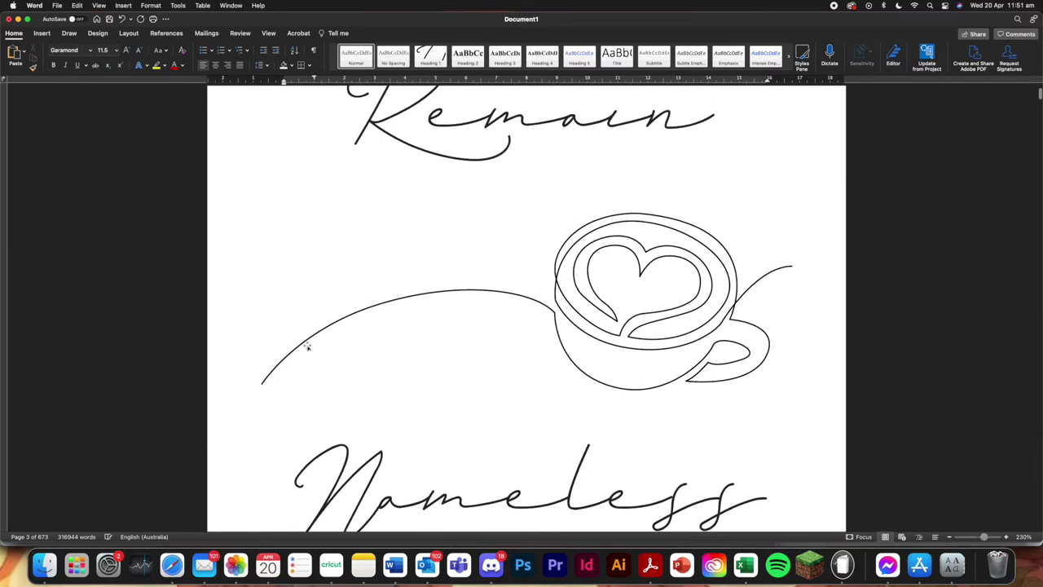
{"action": "scroll", "coordinate": [557, 374], "scroll_direction": "down", "scroll_amount": 2}
{"action": "scroll", "coordinate": [557, 375], "scroll_direction": "down", "scroll_amount": 15}
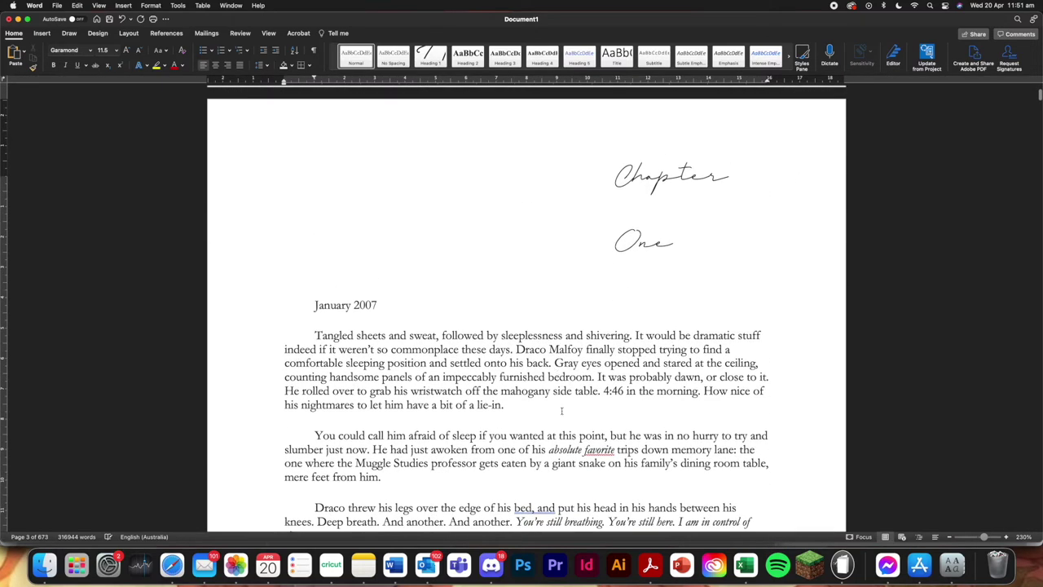
{"action": "left_click", "coordinate": [394, 565]}
{"action": "key", "text": "super+v"}
{"action": "left_click", "coordinate": [724, 52]}
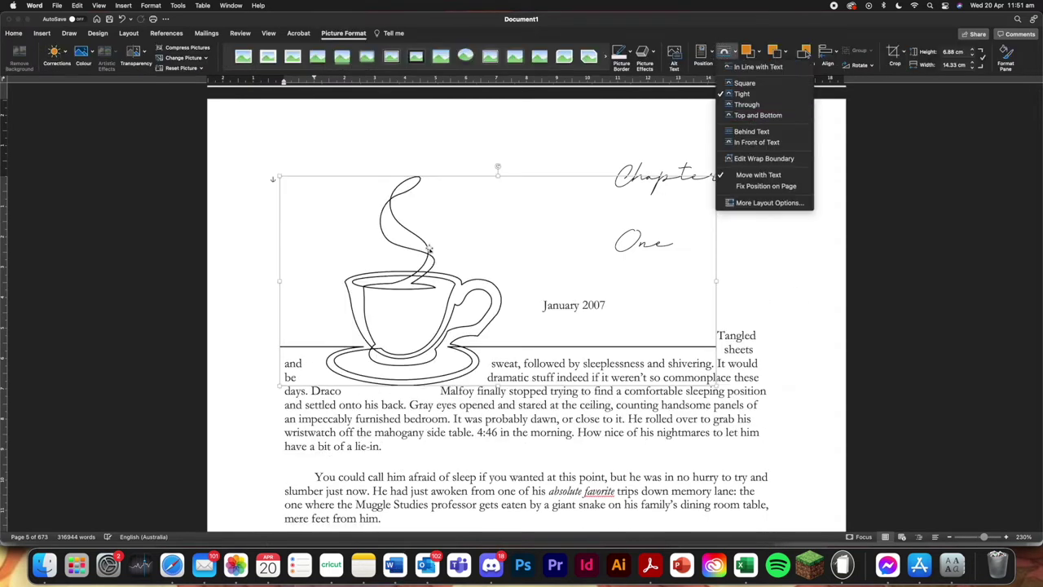
{"action": "left_click", "coordinate": [376, 298]}
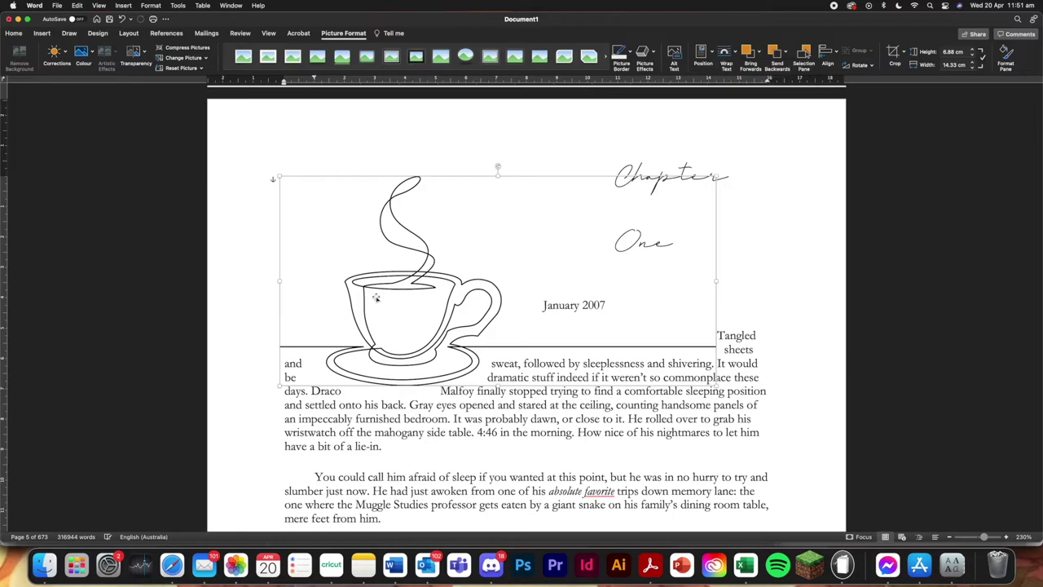
Set the coffee cup drawing's text wrapping to In Front of Text and move it up to the top of the page
{"action": "left_click_drag", "start_coordinate": [376, 297], "coordinate": [421, 339]}
{"action": "left_click", "coordinate": [725, 53]}
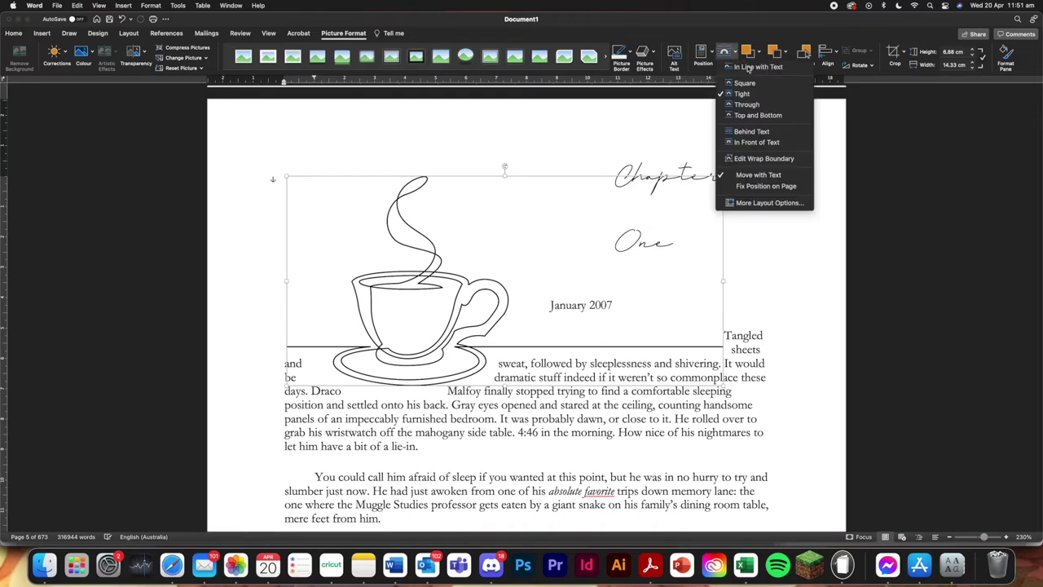
{"action": "left_click", "coordinate": [757, 141]}
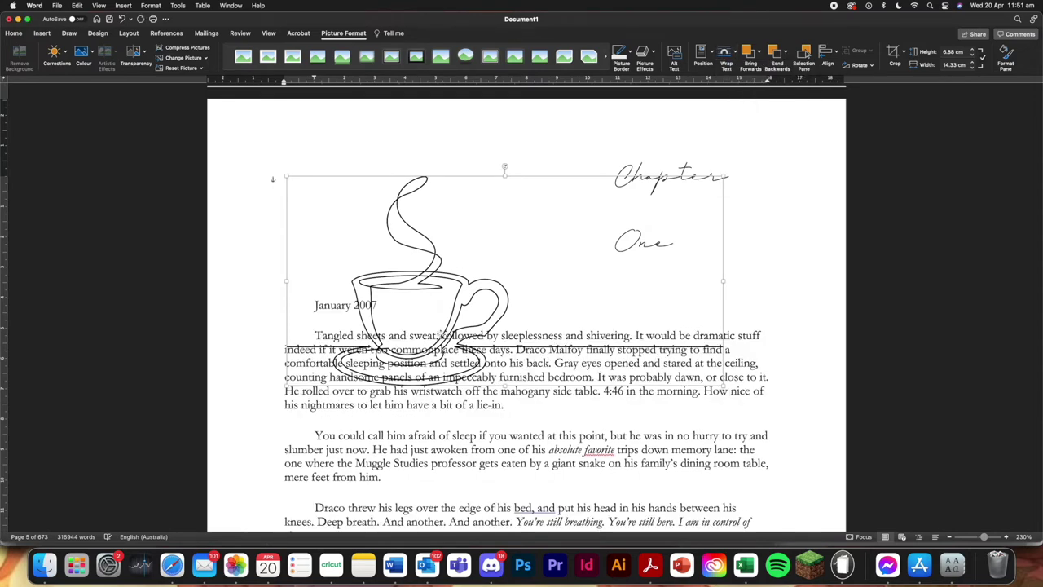
{"action": "left_click_drag", "start_coordinate": [440, 334], "coordinate": [442, 268]}
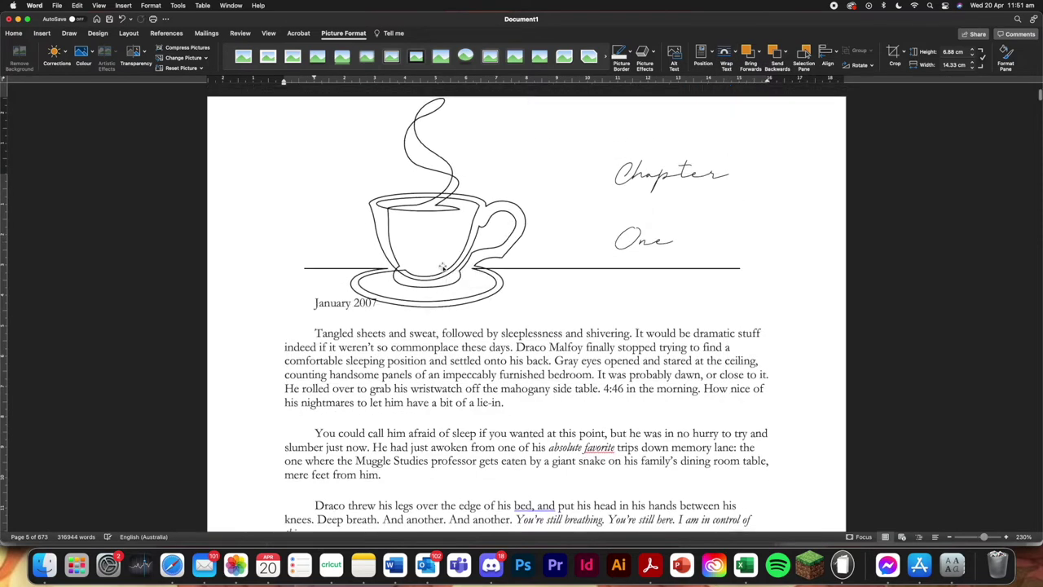
Insert three blank lines before January 2007 to make room for the chapter header
{"action": "scroll", "coordinate": [442, 269], "scroll_direction": "up", "scroll_amount": 2}
{"action": "left_click", "coordinate": [308, 386]}
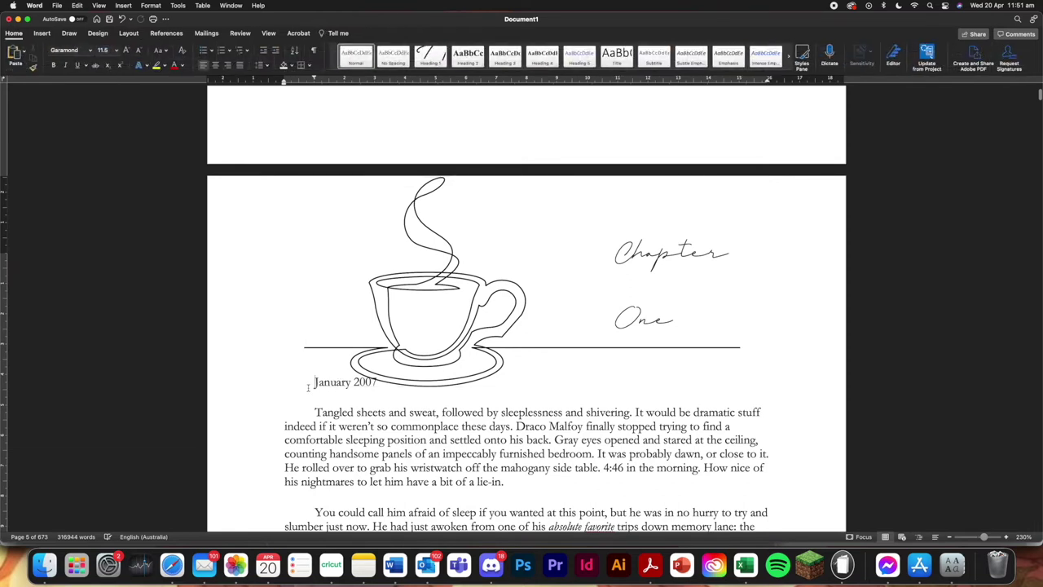
{"action": "key", "text": "Return"}
{"action": "key", "text": "Return"}
{"action": "key", "text": "Return"}
Move the coffee cup drawing down into the space above January 2007 and align it centrally between the margins
{"action": "scroll", "coordinate": [362, 377], "scroll_direction": "down", "scroll_amount": 2}
{"action": "left_click_drag", "start_coordinate": [438, 254], "coordinate": [426, 278]}
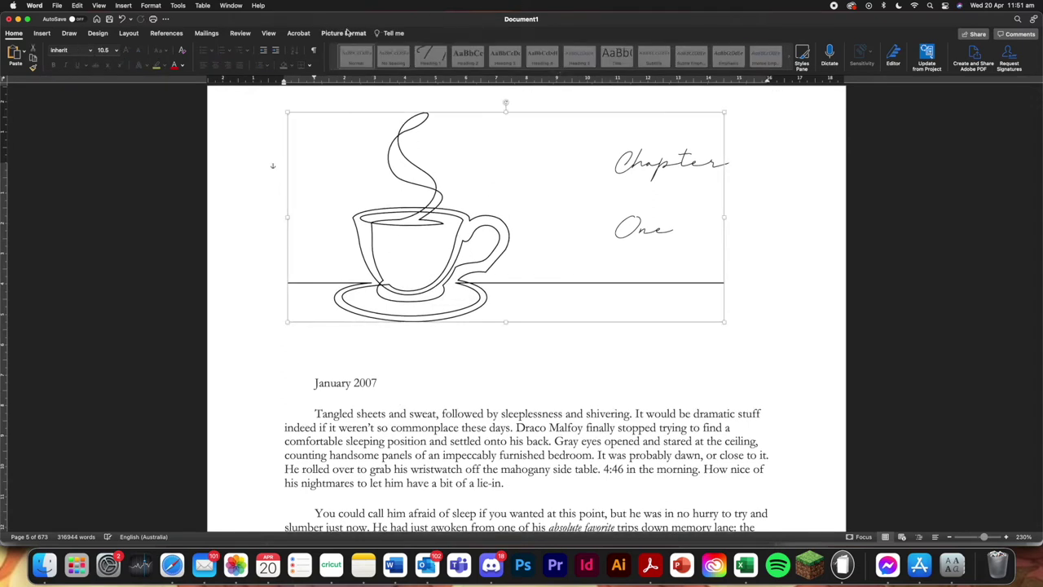
{"action": "left_click", "coordinate": [343, 32]}
{"action": "scroll", "coordinate": [680, 225], "scroll_direction": "up", "scroll_amount": 2}
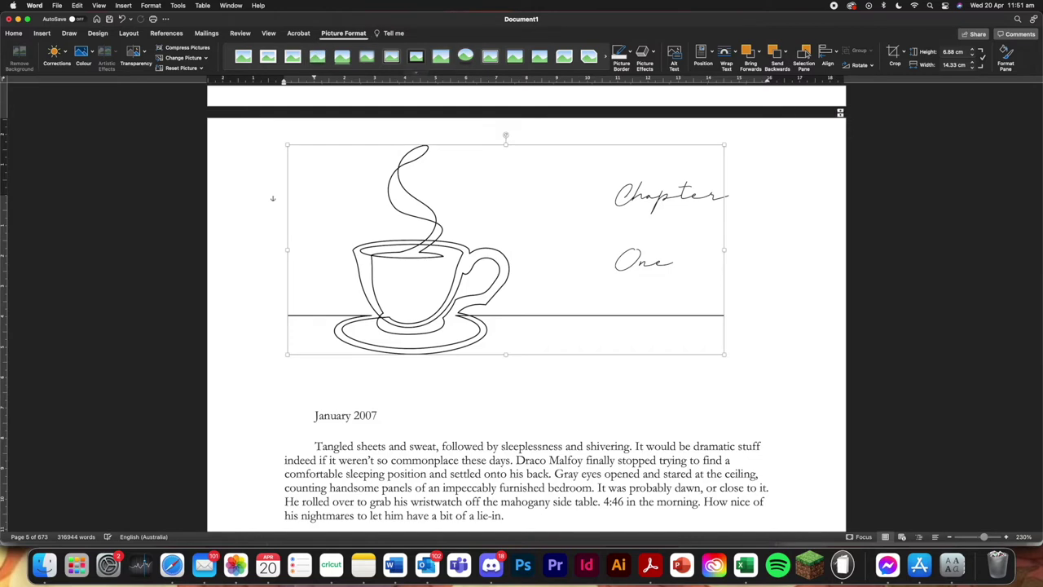
{"action": "left_click", "coordinate": [830, 65]}
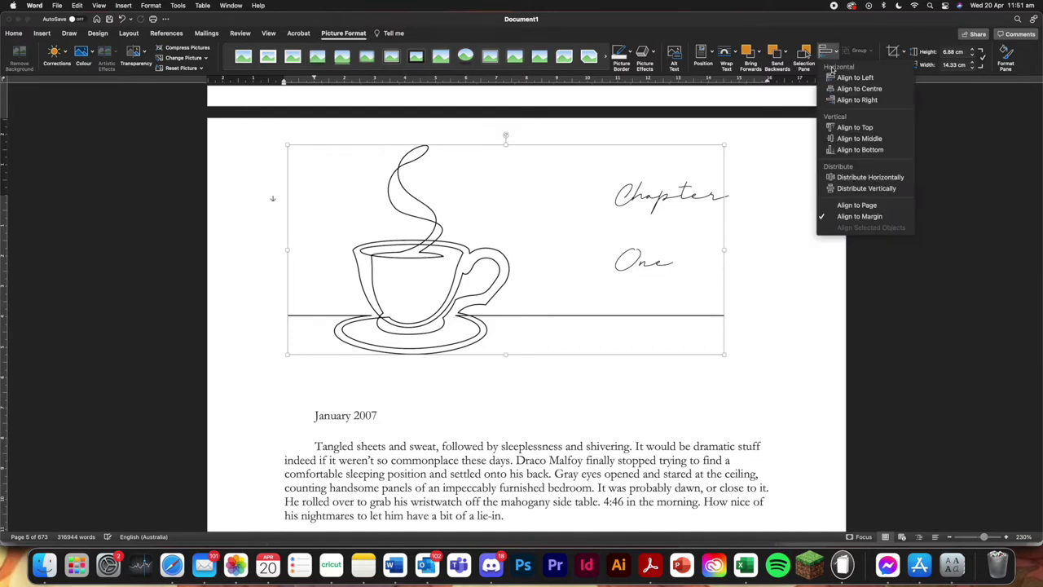
{"action": "left_click", "coordinate": [849, 88]}
{"action": "left_click", "coordinate": [810, 231]}
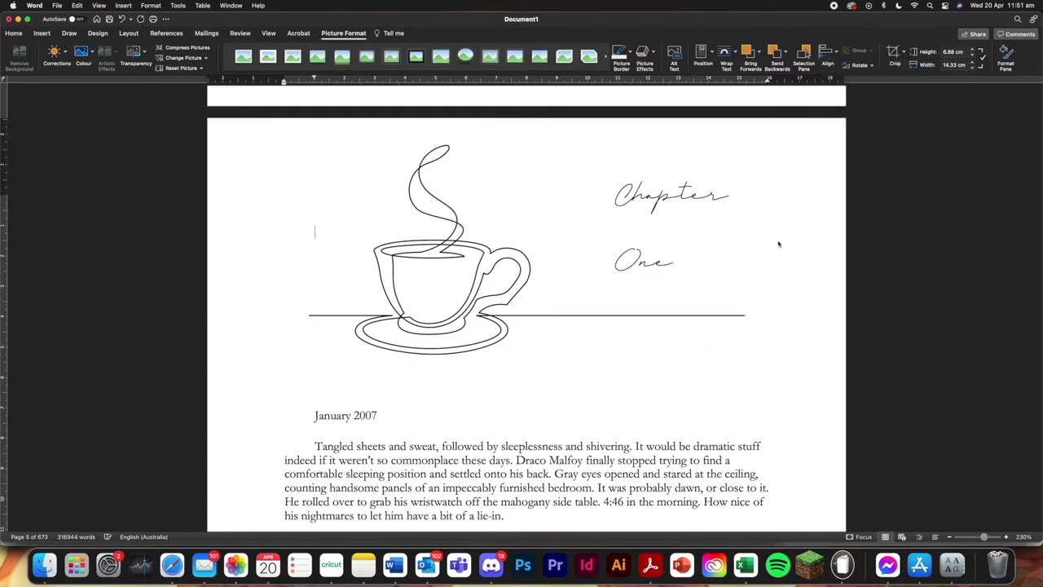
Reposition the coffee cup drawing farther left, about 2.36 cm from the left and 1.04 cm from the top
{"action": "scroll", "coordinate": [779, 243], "scroll_direction": "down", "scroll_amount": 1}
{"action": "left_click", "coordinate": [489, 271]}
{"action": "left_click_drag", "start_coordinate": [489, 271], "coordinate": [460, 272]}
{"action": "left_click", "coordinate": [906, 210]}
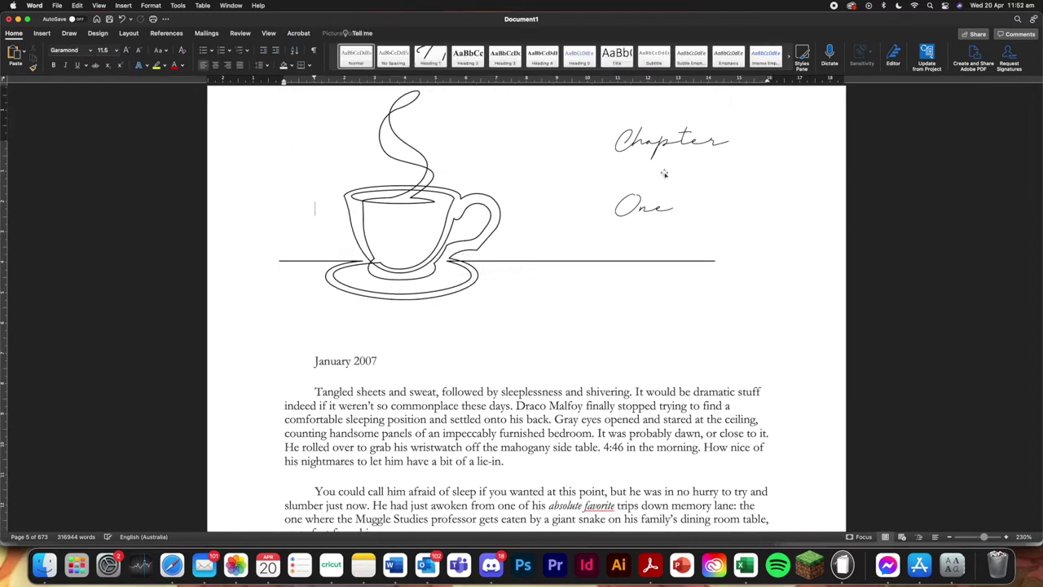
{"action": "left_click_drag", "start_coordinate": [669, 157], "coordinate": [669, 162]}
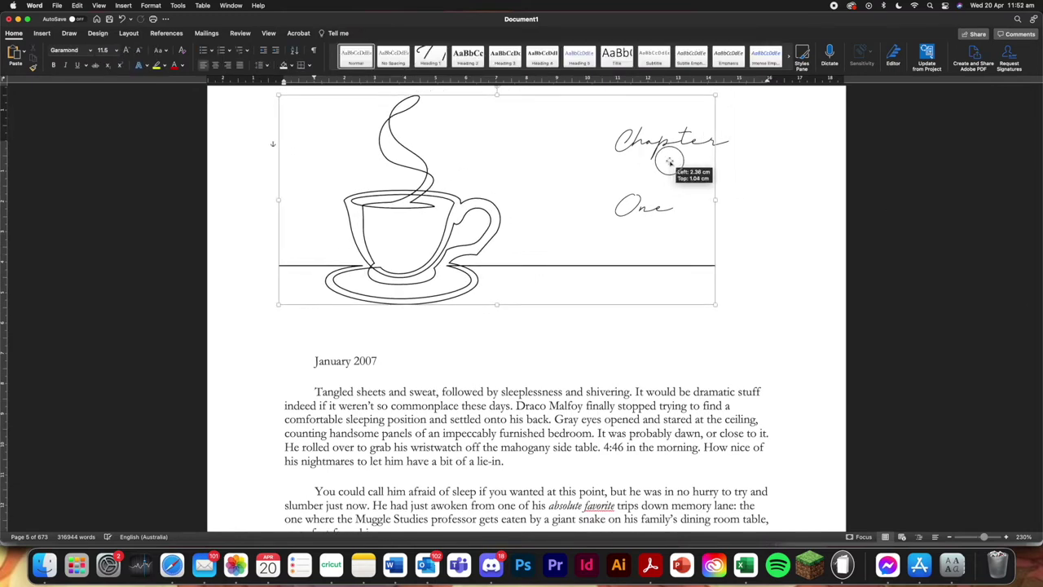
Move the Chapter One text box down and left so it sits beside the coffee cup, just above the drawn line
{"action": "left_click", "coordinate": [727, 141]}
{"action": "left_click_drag", "start_coordinate": [727, 141], "coordinate": [766, 193]}
{"action": "left_click", "coordinate": [785, 192]}
{"action": "left_click", "coordinate": [839, 194]}
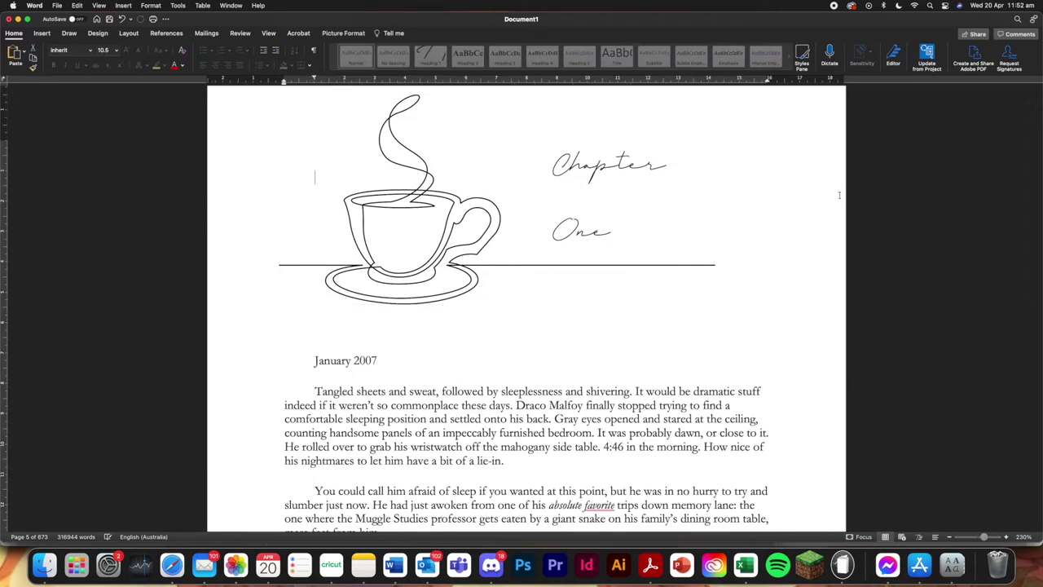
Put the Chapter One heading on a single line at 36 pt beside the coffee cup
{"action": "scroll", "coordinate": [839, 195], "scroll_direction": "up", "scroll_amount": 2}
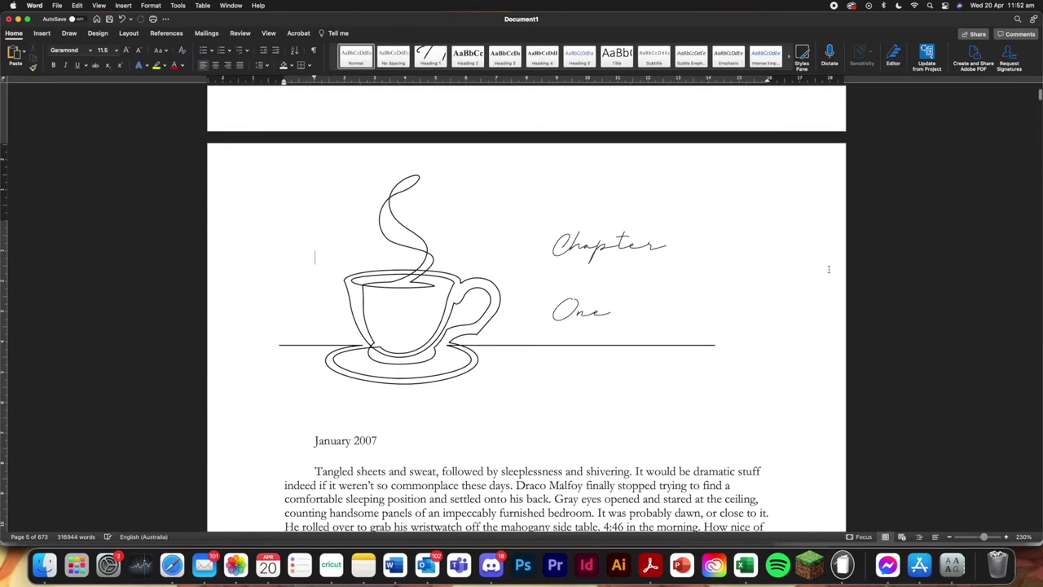
{"action": "left_click", "coordinate": [950, 537]}
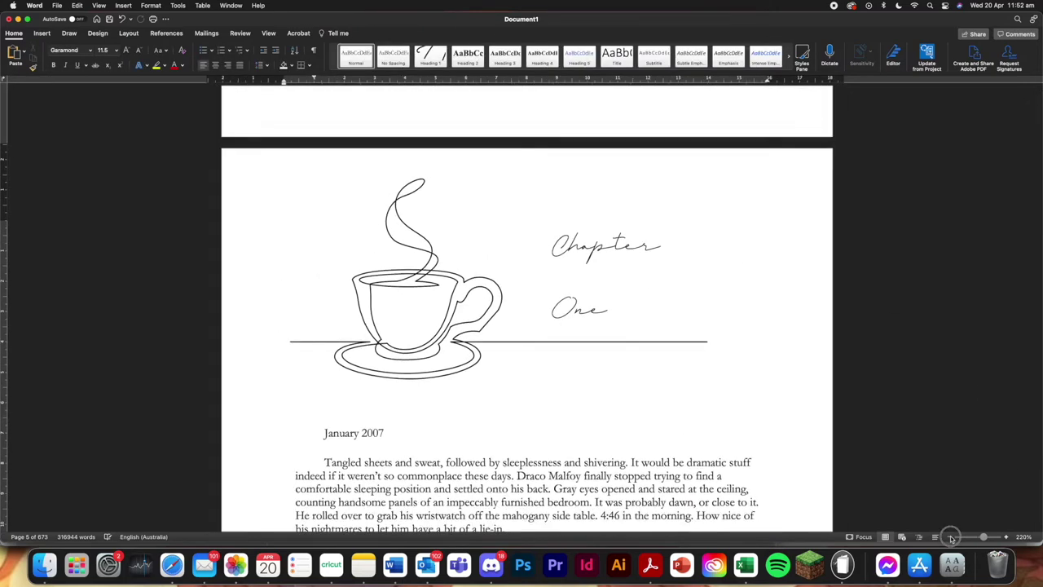
{"action": "left_click", "coordinate": [950, 537]}
{"action": "left_click", "coordinate": [950, 537]}
{"action": "left_click", "coordinate": [951, 537]}
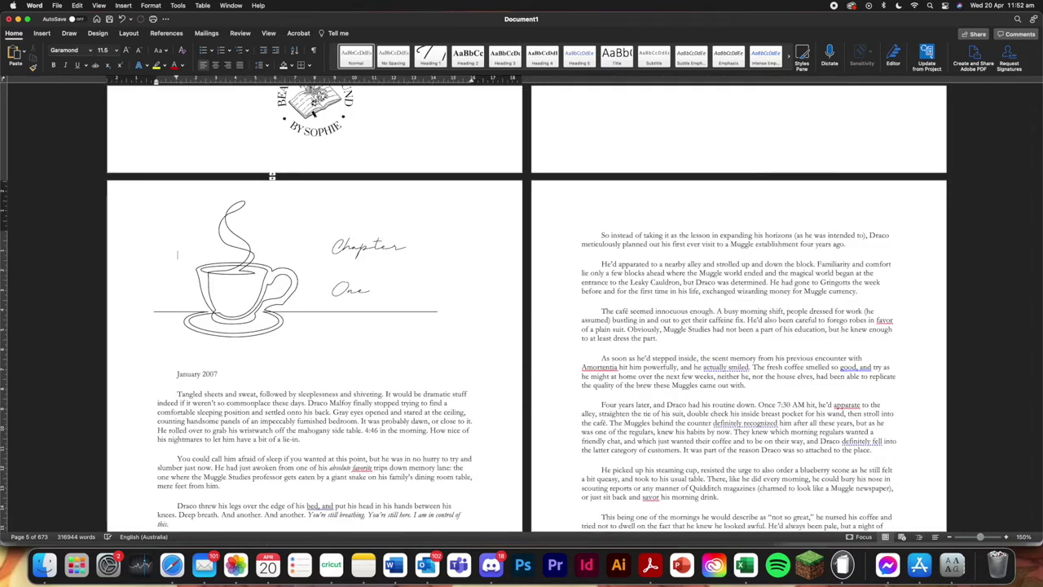
{"action": "scroll", "coordinate": [337, 262], "scroll_direction": "down", "scroll_amount": 1}
{"action": "left_click", "coordinate": [407, 261]}
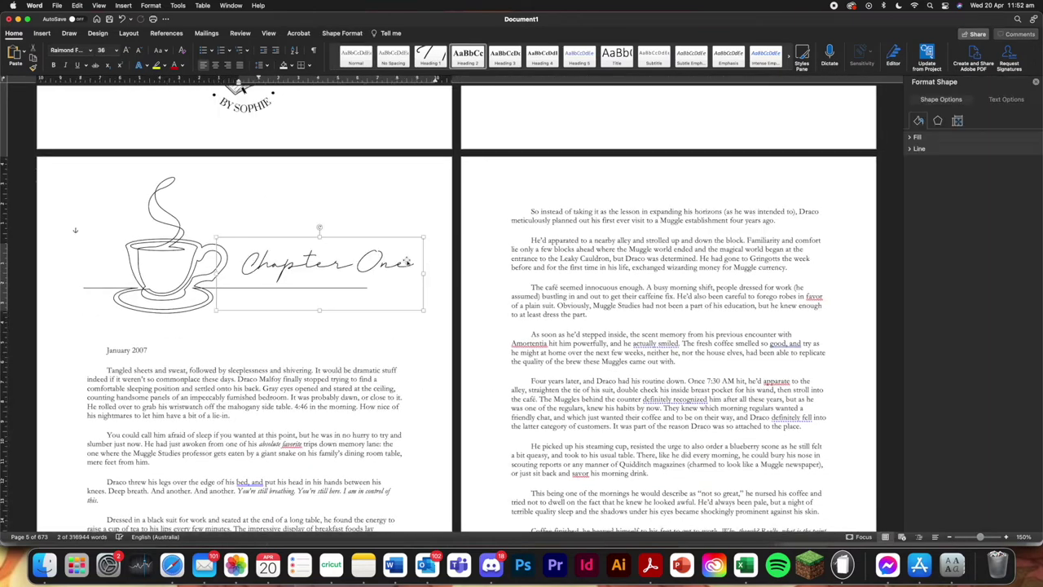
{"action": "left_click", "coordinate": [487, 297]}
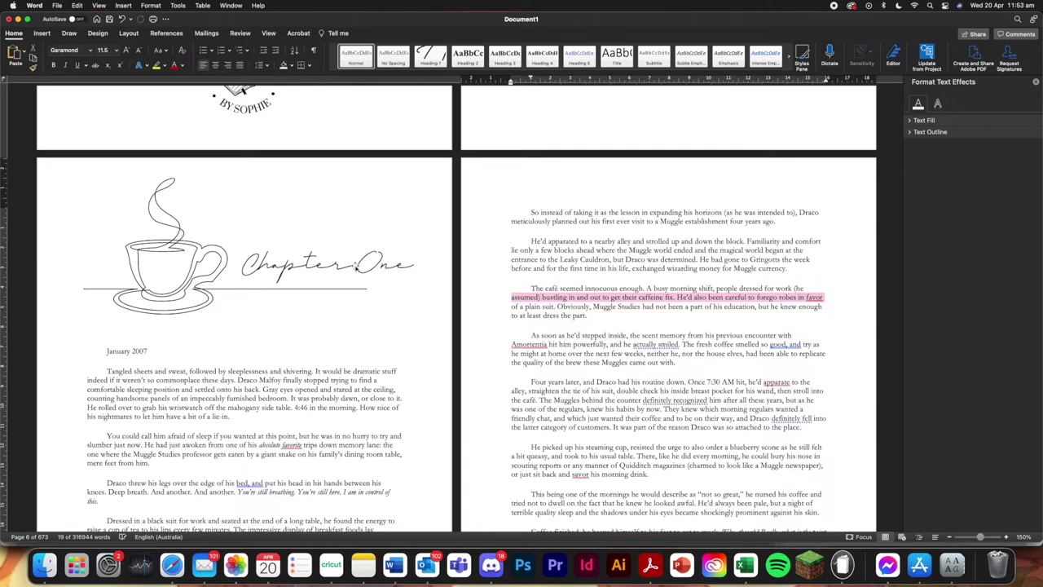
Update the Heading 2 style to match the Chapter One text and rename the style as Chapter
{"action": "left_click", "coordinate": [356, 269]}
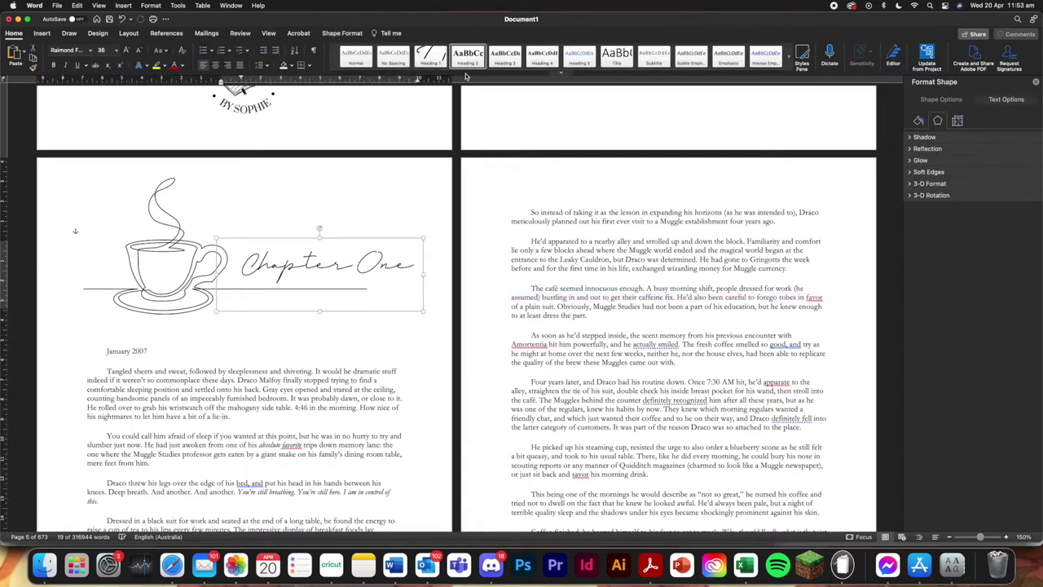
{"action": "right_click", "coordinate": [470, 58]}
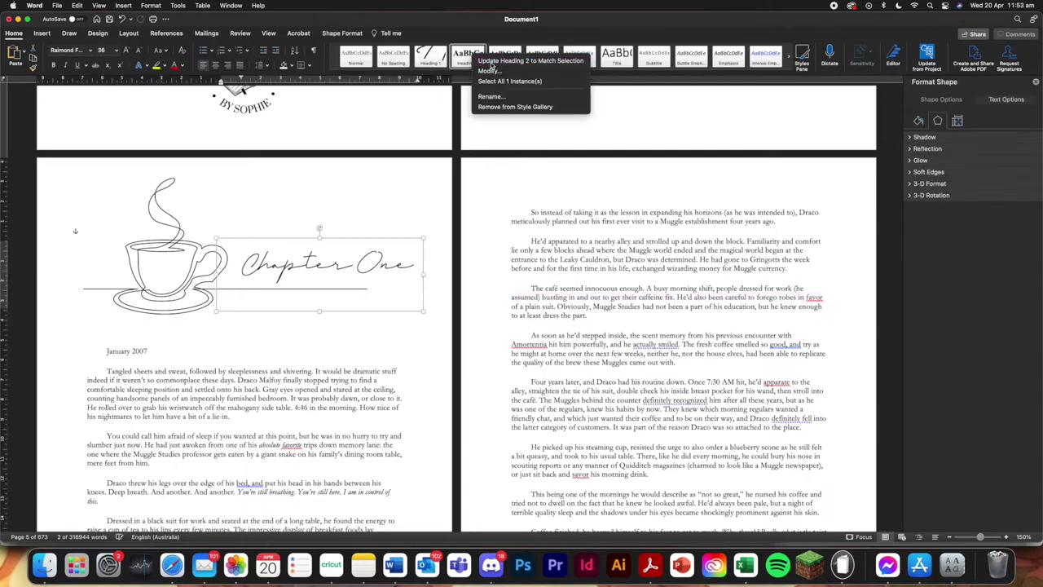
{"action": "left_click", "coordinate": [493, 62]}
{"action": "right_click", "coordinate": [471, 64]}
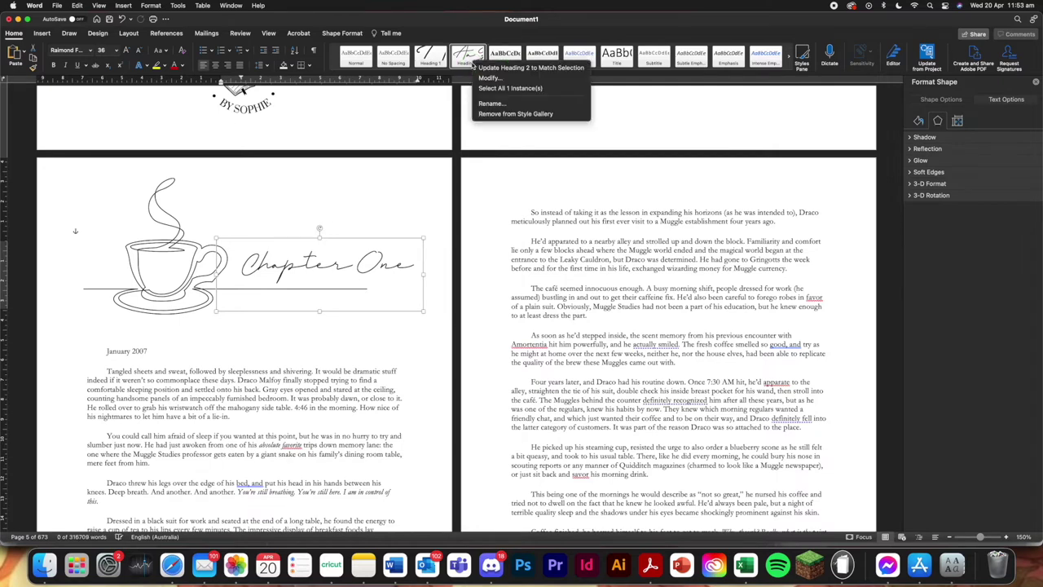
{"action": "left_click", "coordinate": [490, 77]}
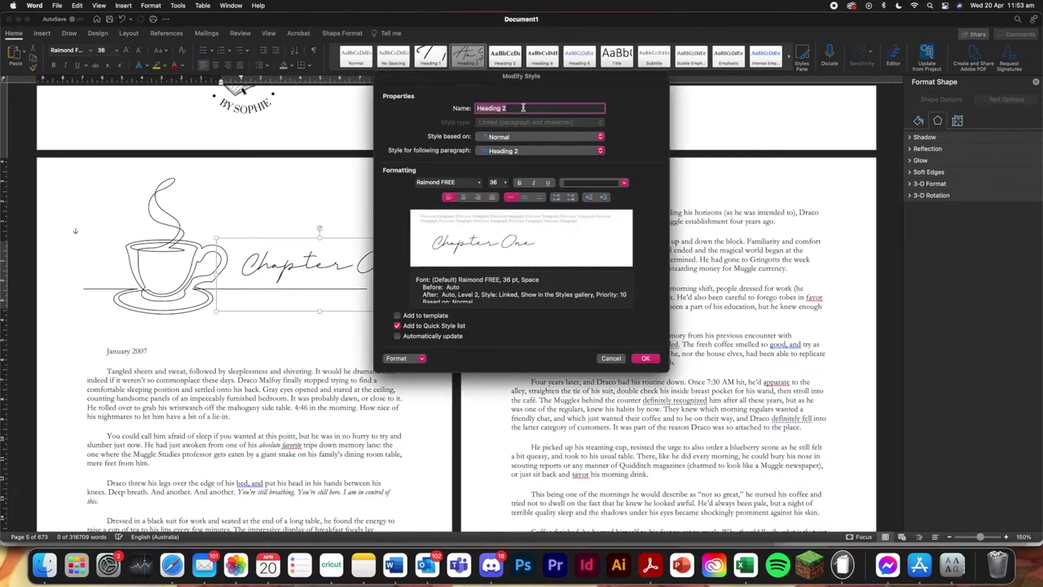
{"action": "type", "text": "Chapter"}
{"action": "key", "text": "Return"}
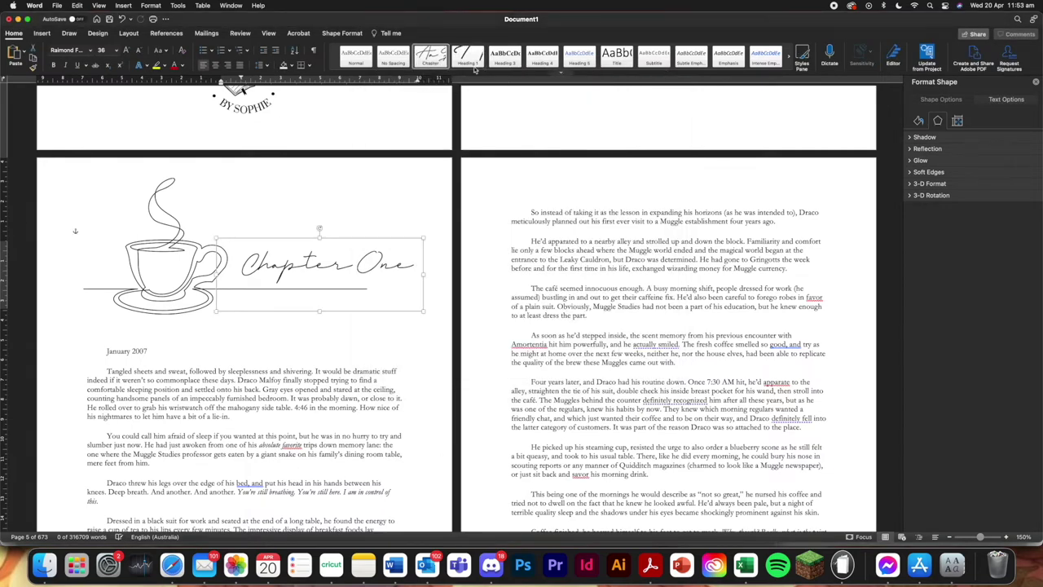
{"action": "left_click", "coordinate": [514, 303]}
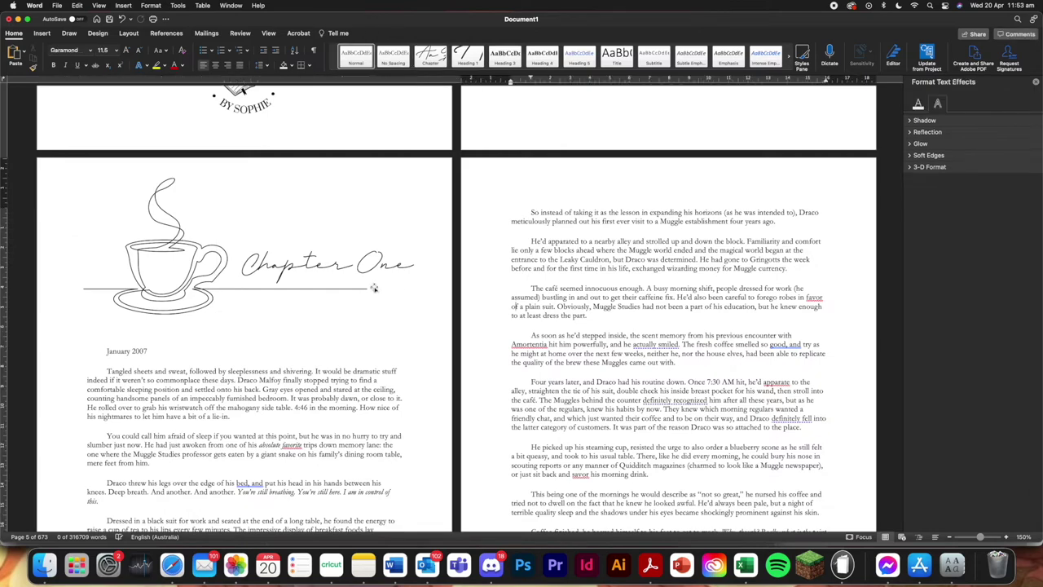
Try the Chapter style on the January 2007 line and undo it
{"action": "scroll", "coordinate": [205, 378], "scroll_direction": "down", "scroll_amount": 3}
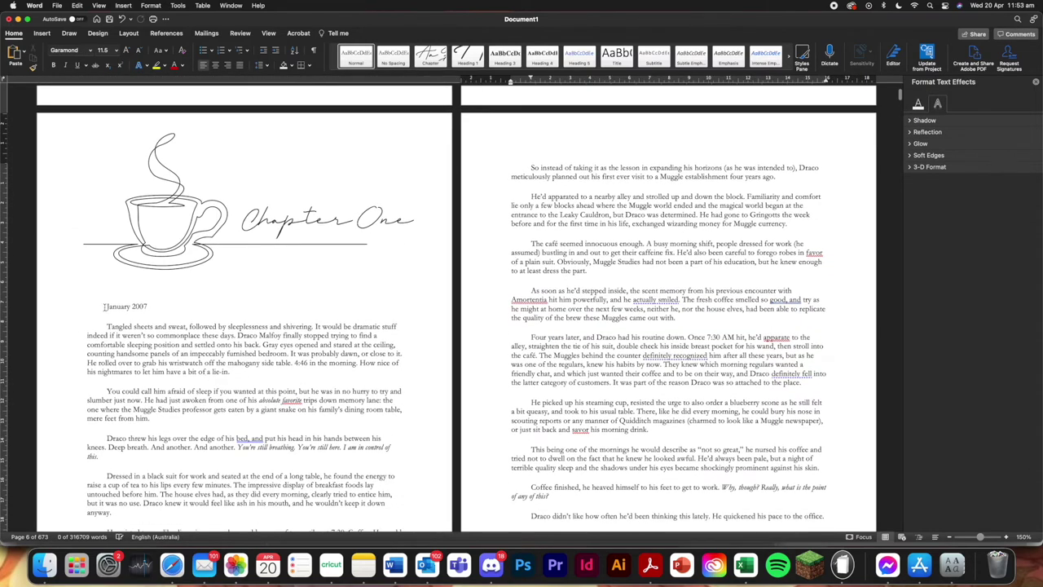
{"action": "left_click", "coordinate": [150, 309]}
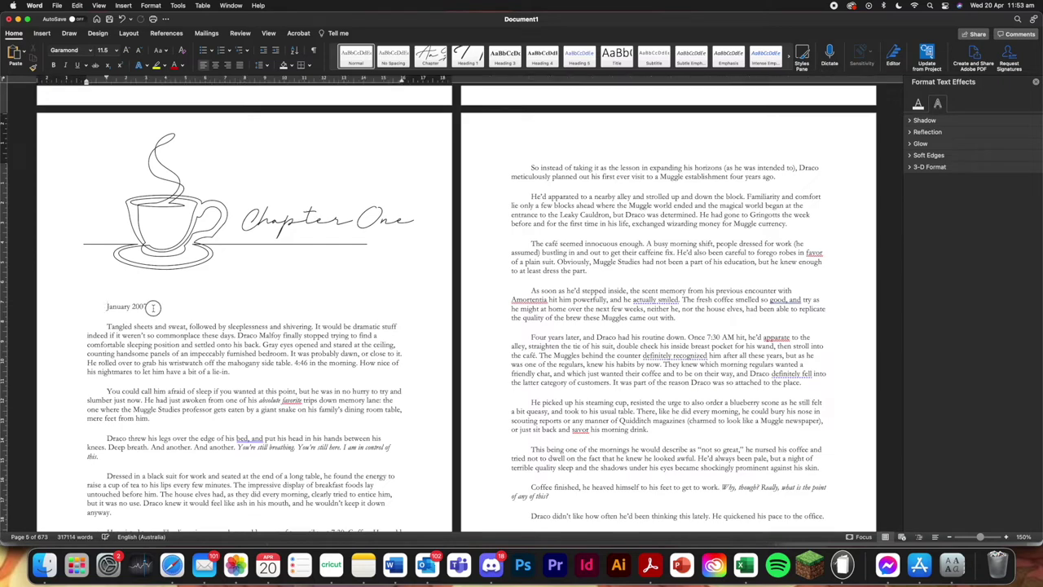
{"action": "left_click_drag", "start_coordinate": [155, 309], "coordinate": [94, 309]}
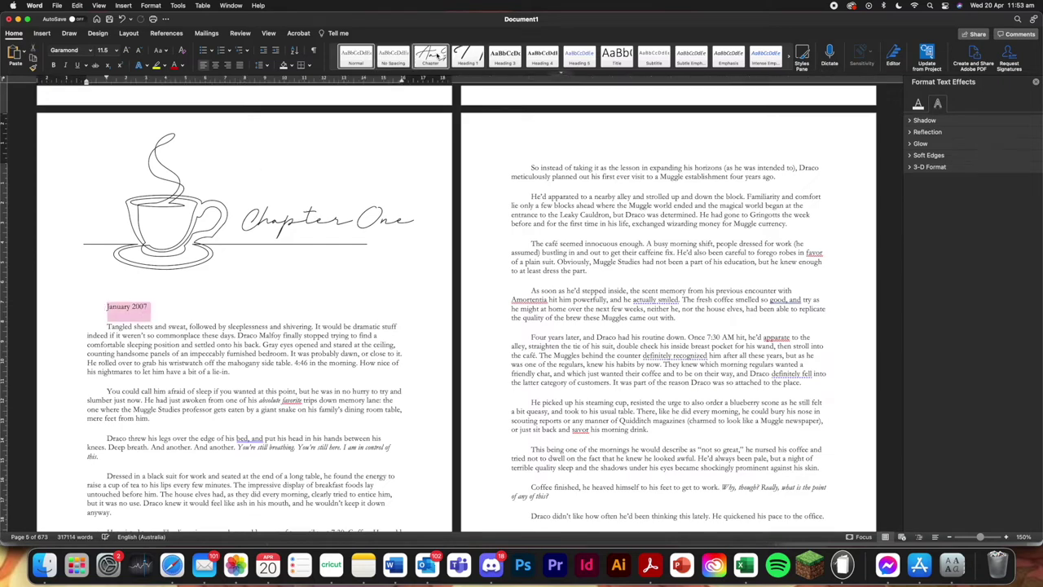
{"action": "left_click", "coordinate": [432, 55]}
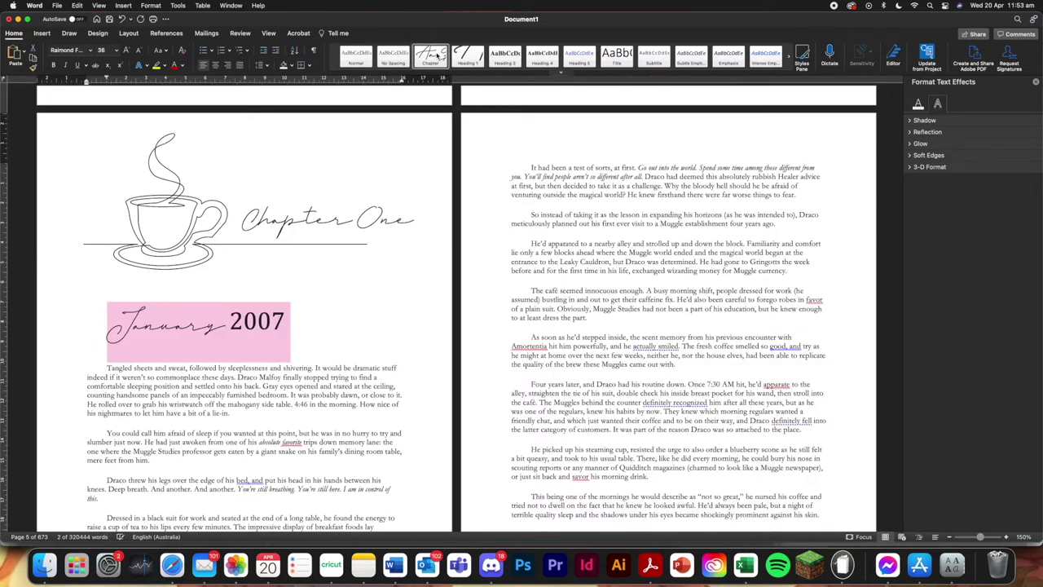
{"action": "left_click", "coordinate": [292, 328]}
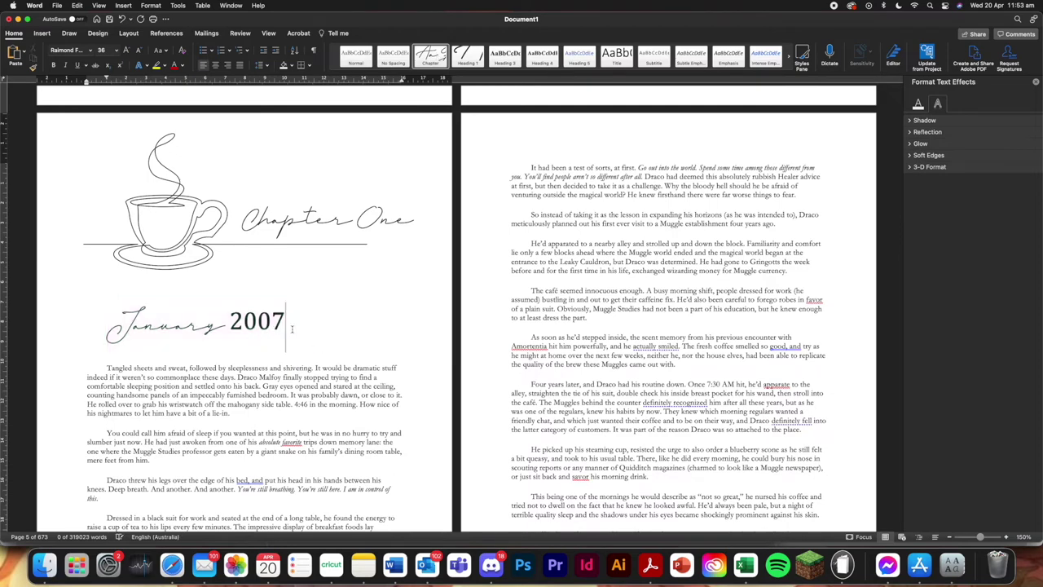
{"action": "left_click_drag", "start_coordinate": [291, 328], "coordinate": [219, 327]}
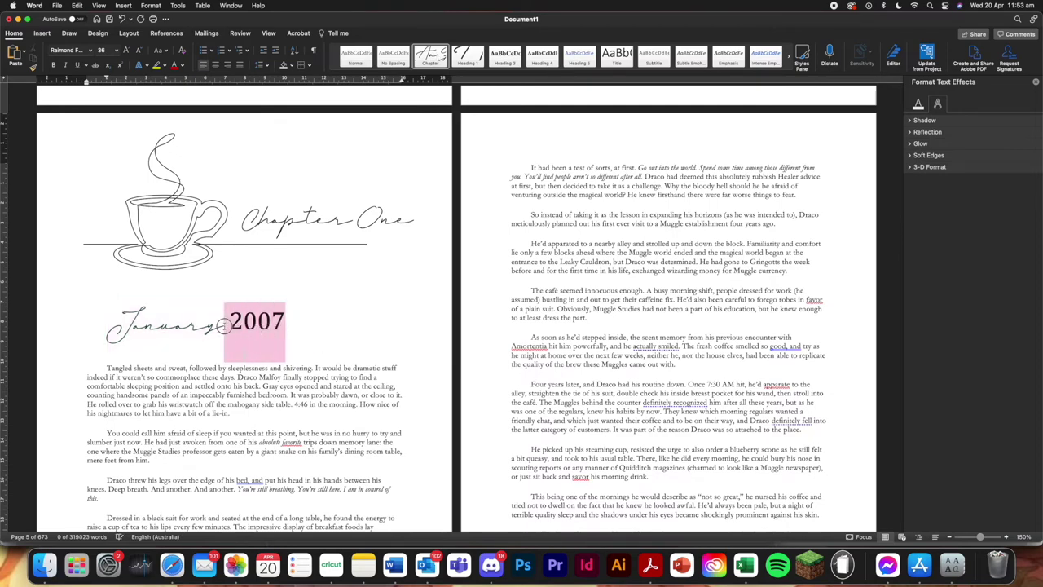
{"action": "left_click", "coordinate": [294, 335]}
{"action": "key", "text": "super+z"}
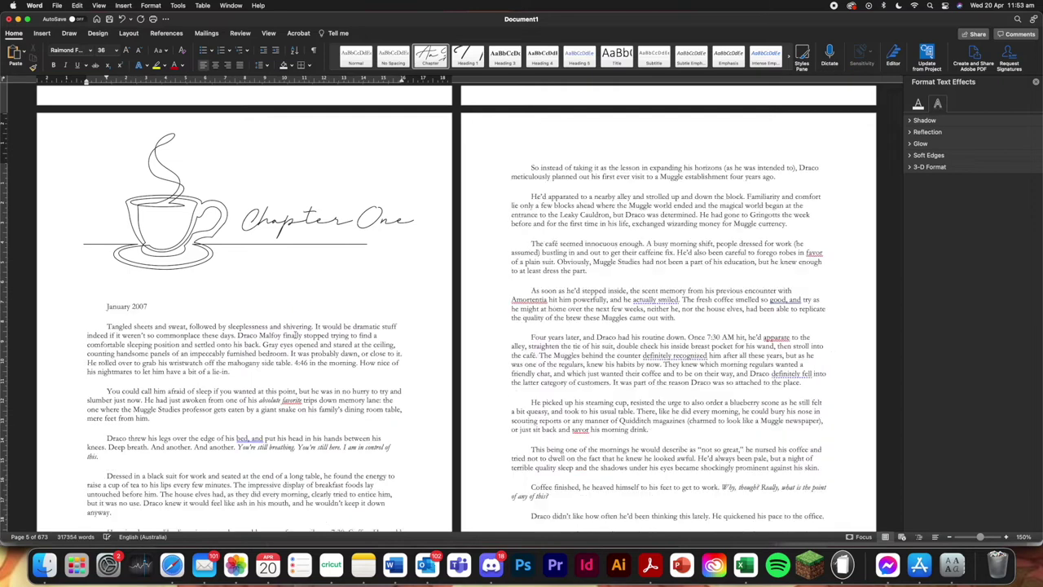
Try an extra blank line between January 2007 and the opening paragraph, and remove it again
{"action": "left_click", "coordinate": [188, 307]}
{"action": "left_click", "coordinate": [103, 327]}
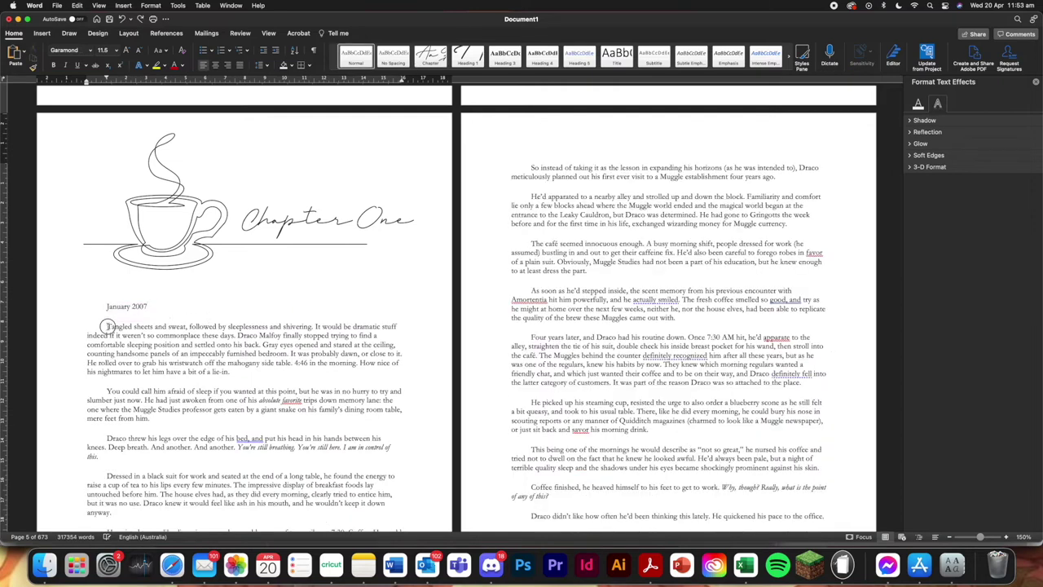
{"action": "key", "text": "Return"}
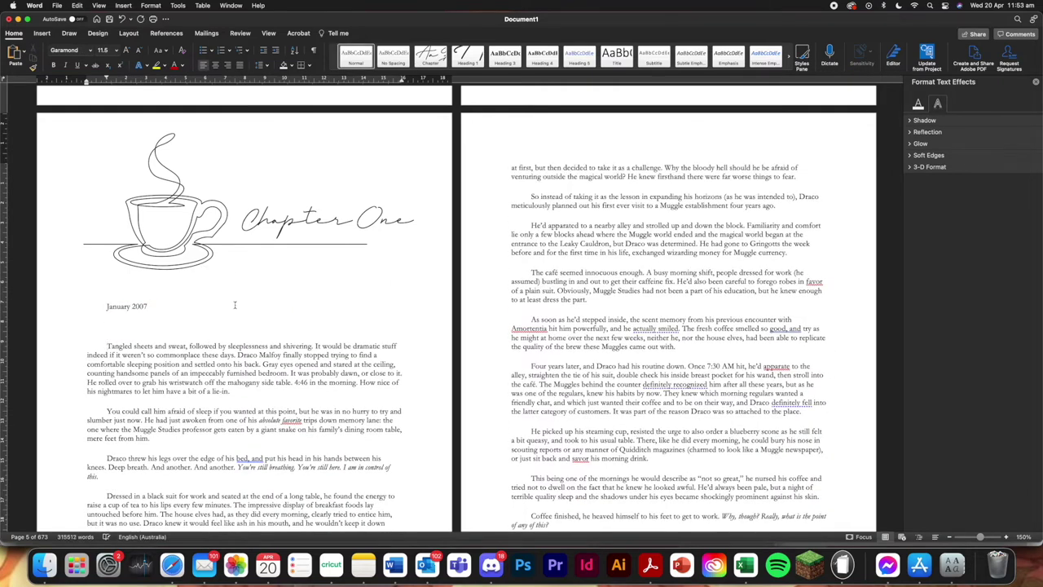
{"action": "scroll", "coordinate": [134, 181], "scroll_direction": "down", "scroll_amount": 2}
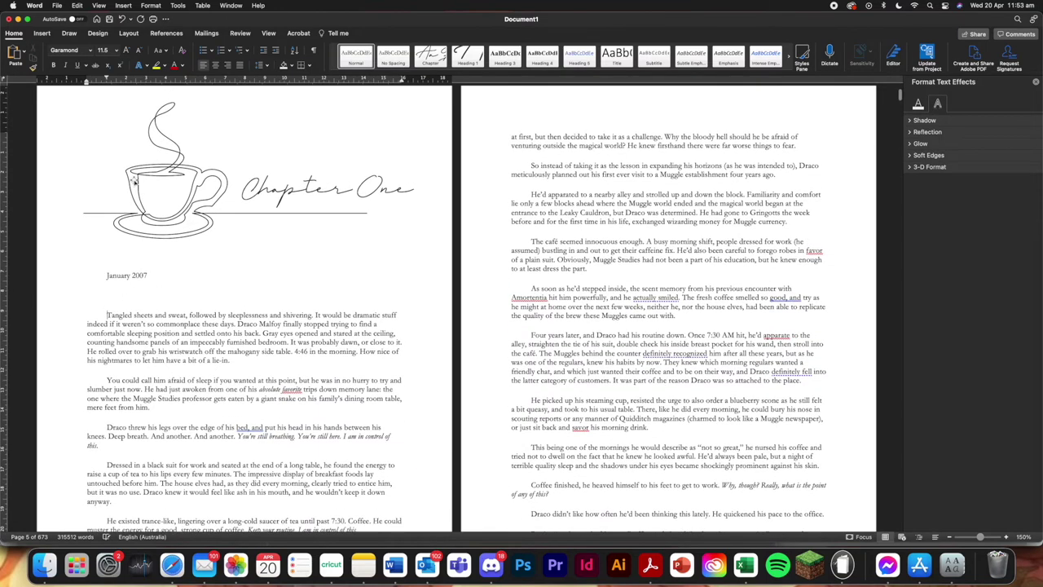
{"action": "scroll", "coordinate": [135, 181], "scroll_direction": "up", "scroll_amount": 1}
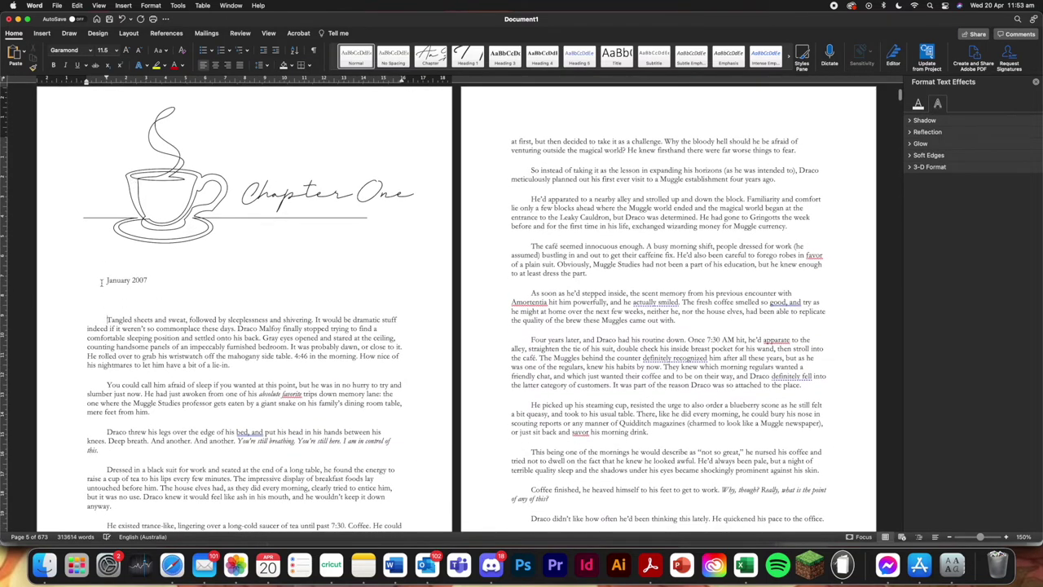
{"action": "key", "text": "BackSpace"}
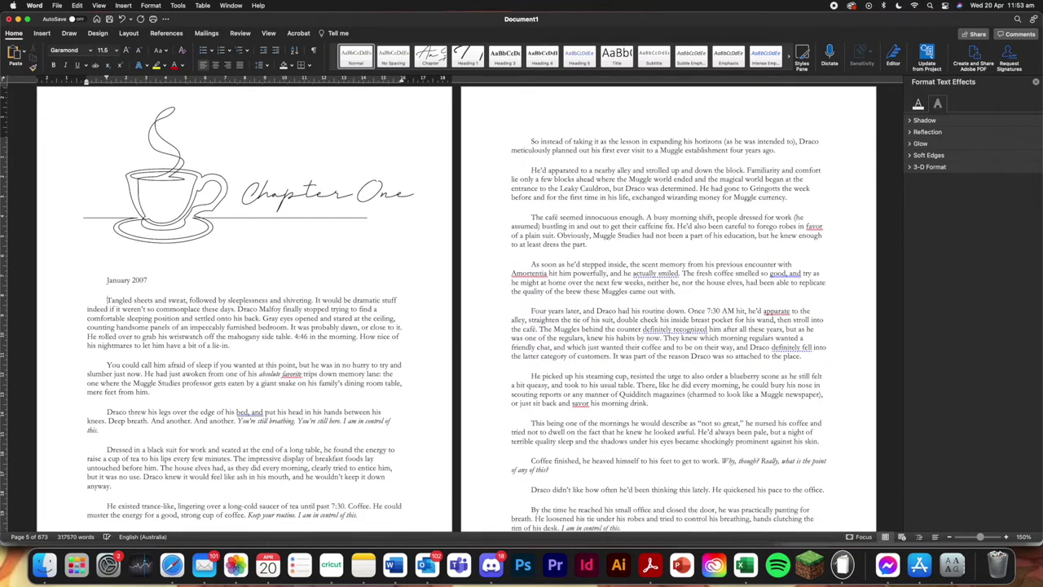
Remove the first-line indent from the opening paragraph that begins "Tangled sheets and sweat"
{"action": "key", "text": "BackSpace"}
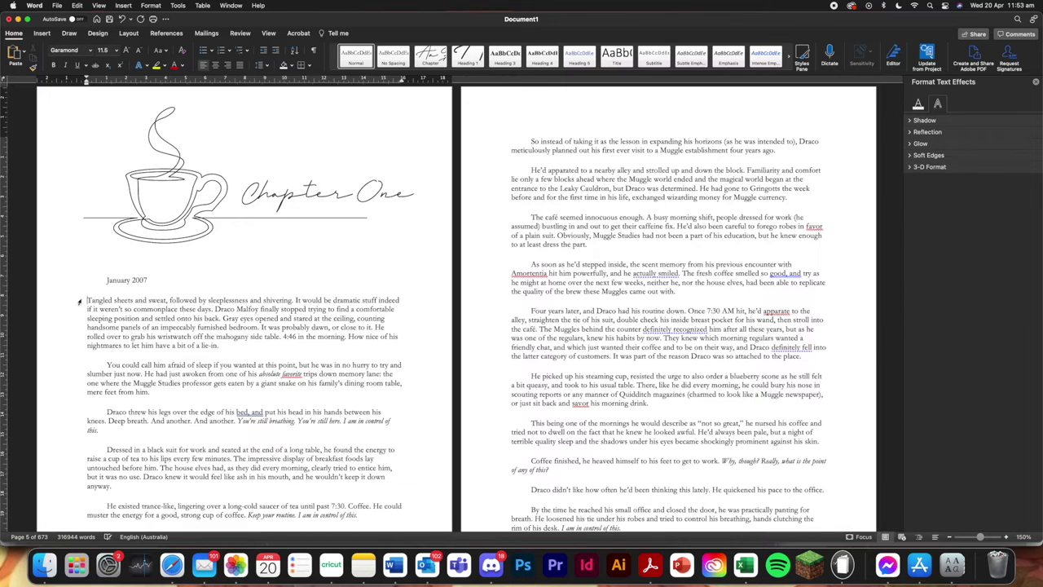
Add two blank lines between the January 2007 line and the opening paragraph of Chapter One
{"action": "key", "text": "Return"}
{"action": "key", "text": "Return"}
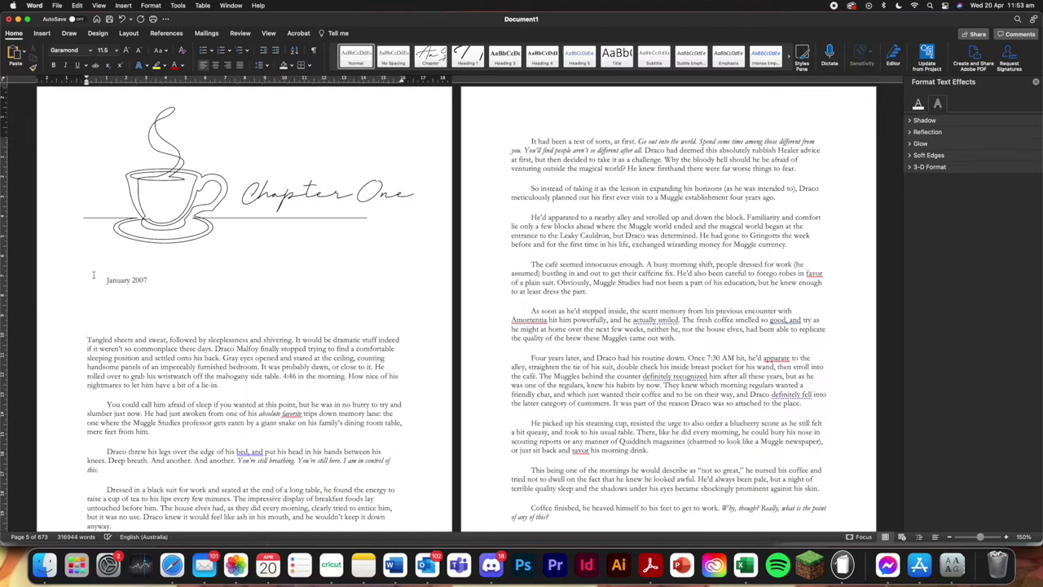
{"action": "scroll", "coordinate": [106, 280], "scroll_direction": "down", "scroll_amount": 3}
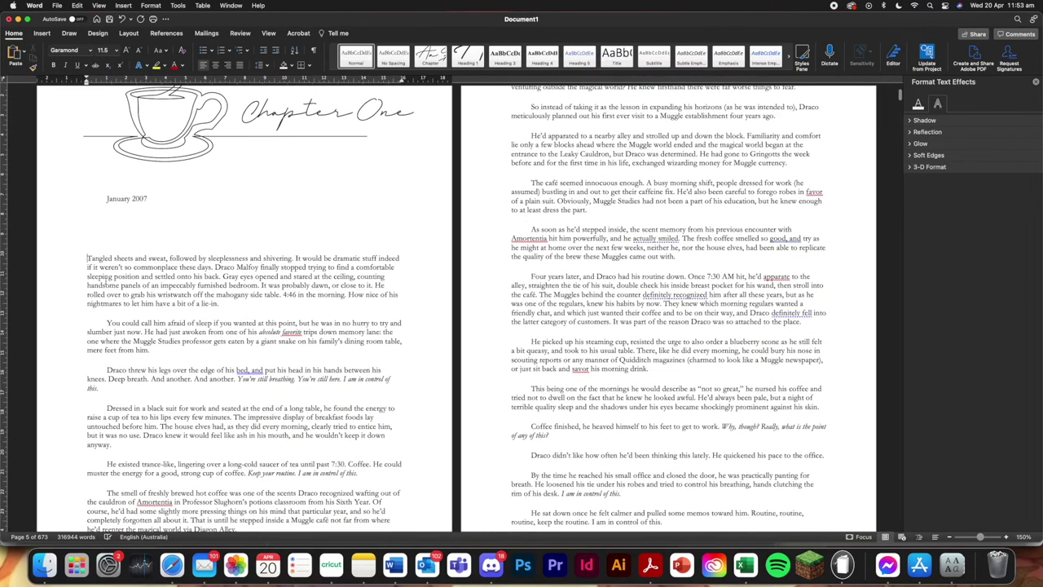
Apply a dropped drop cap to the opening paragraph's T and set its font to Raimond FREE
{"action": "left_click", "coordinate": [41, 33]}
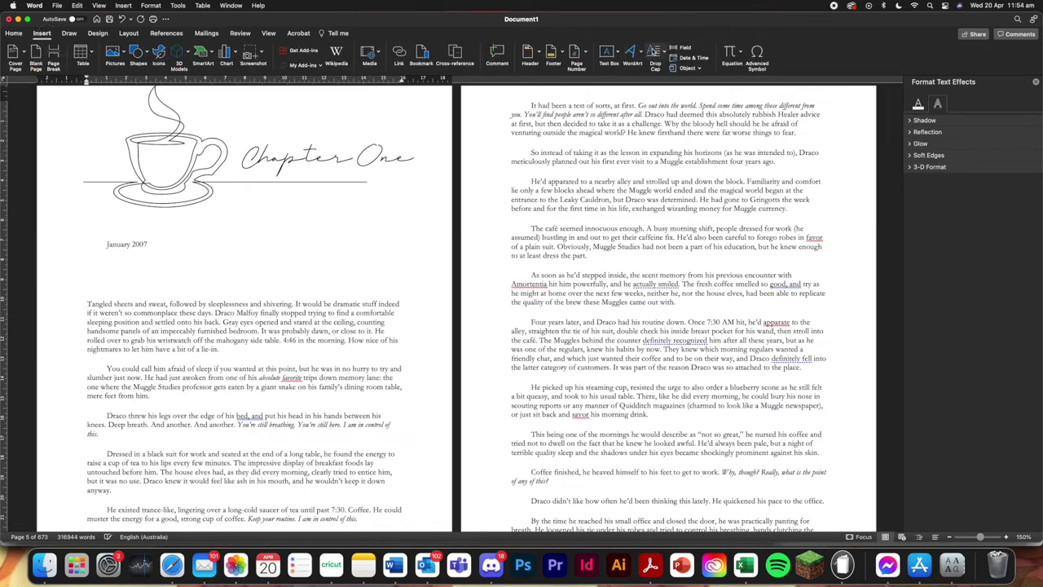
{"action": "left_click", "coordinate": [655, 52]}
{"action": "left_click", "coordinate": [677, 91]}
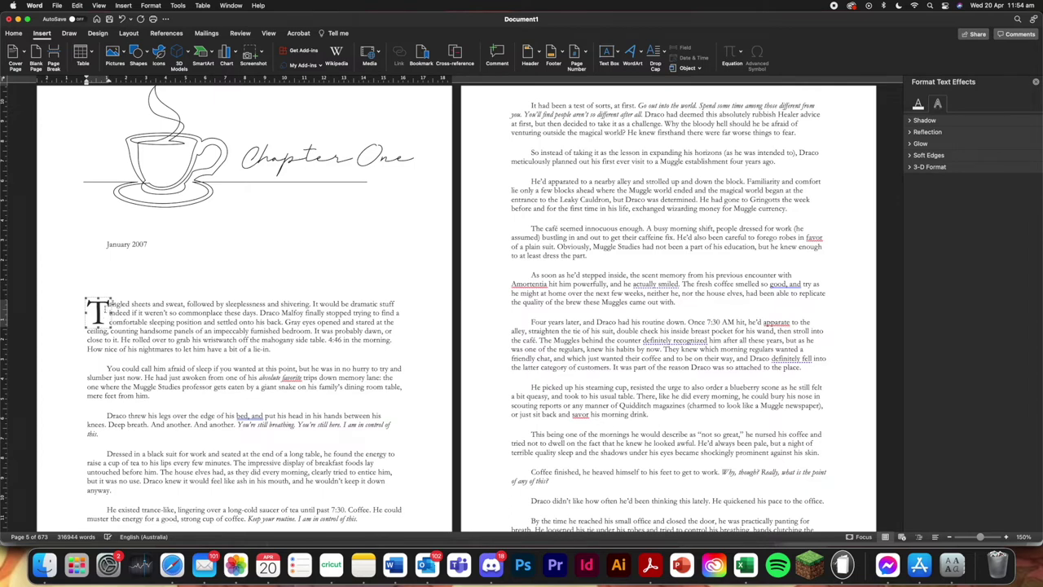
{"action": "left_click", "coordinate": [14, 34]}
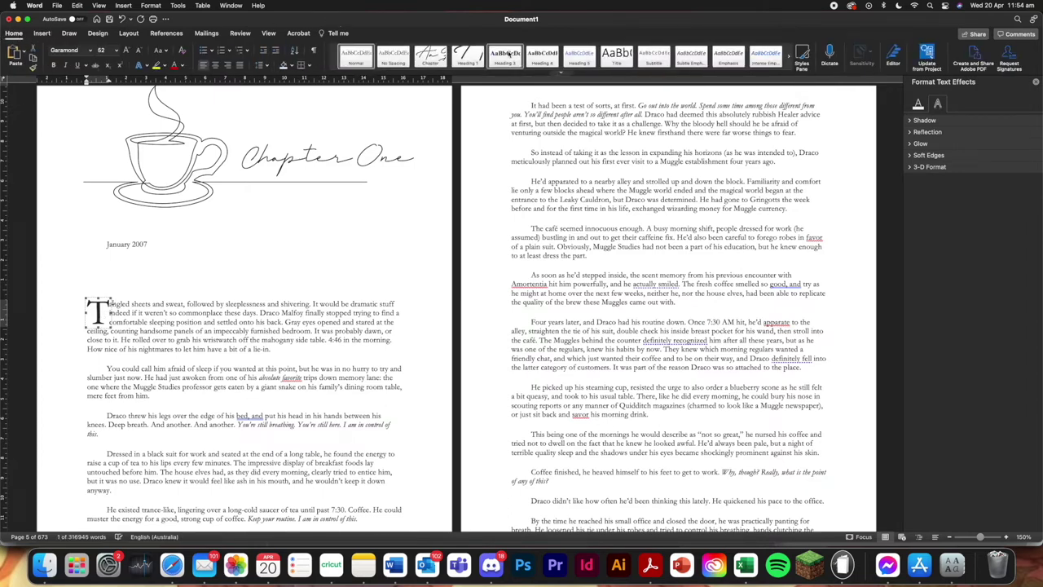
{"action": "left_click_drag", "start_coordinate": [106, 314], "coordinate": [90, 295]}
{"action": "left_click", "coordinate": [91, 51]}
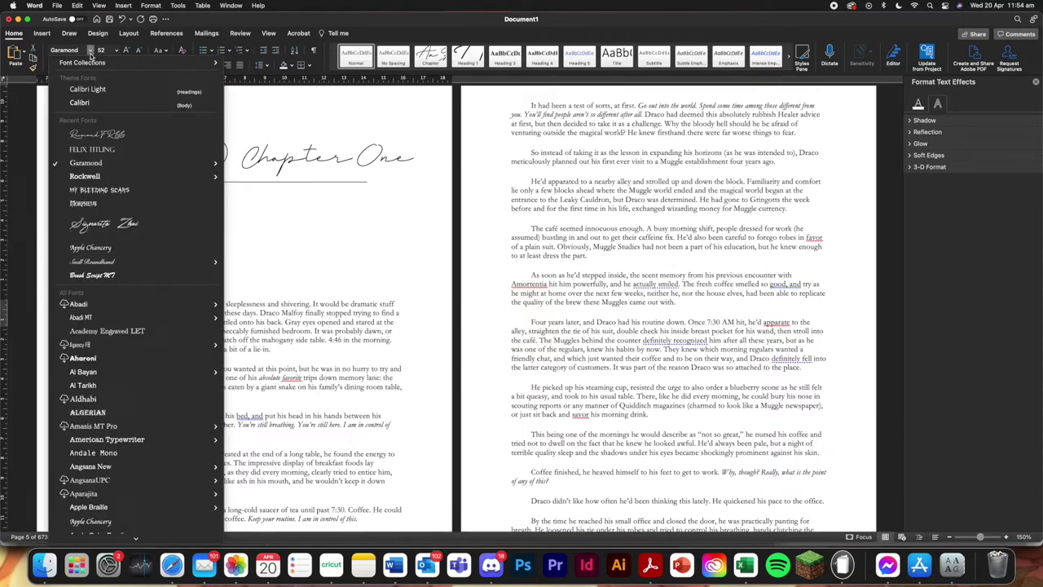
{"action": "left_click", "coordinate": [101, 135]}
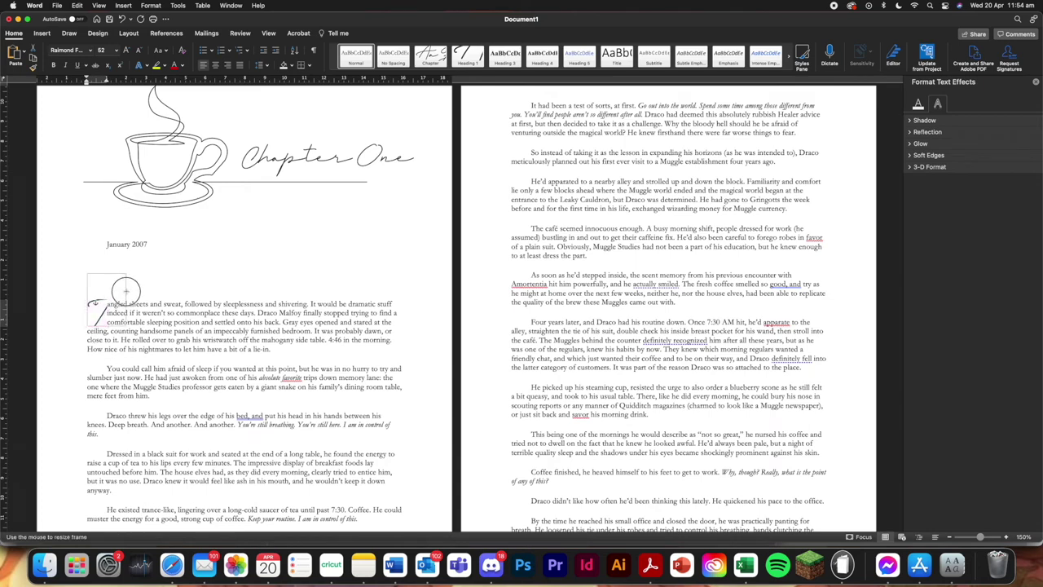
Enlarge the drop cap's frame and widen it until the whole script T fits beside the paragraph text
{"action": "left_click", "coordinate": [99, 297]}
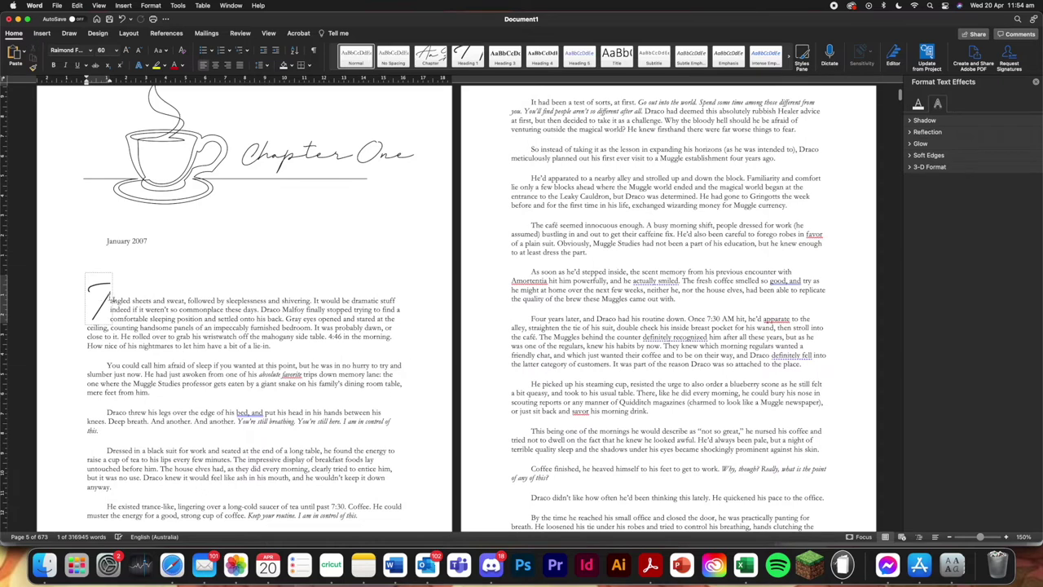
{"action": "left_click", "coordinate": [112, 299]}
{"action": "left_click_drag", "start_coordinate": [112, 300], "coordinate": [142, 287]}
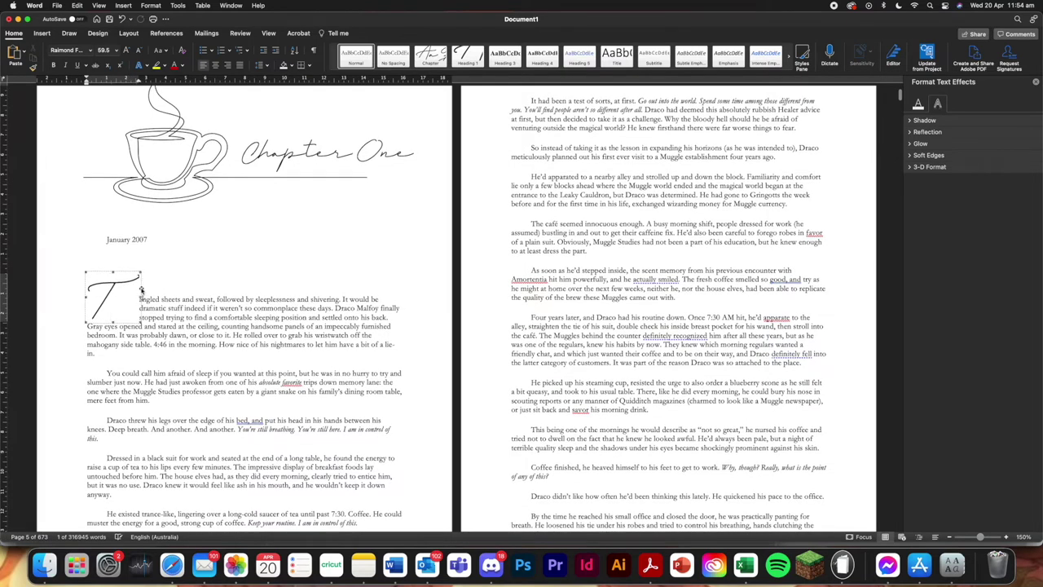
{"action": "left_click_drag", "start_coordinate": [140, 299], "coordinate": [143, 299]}
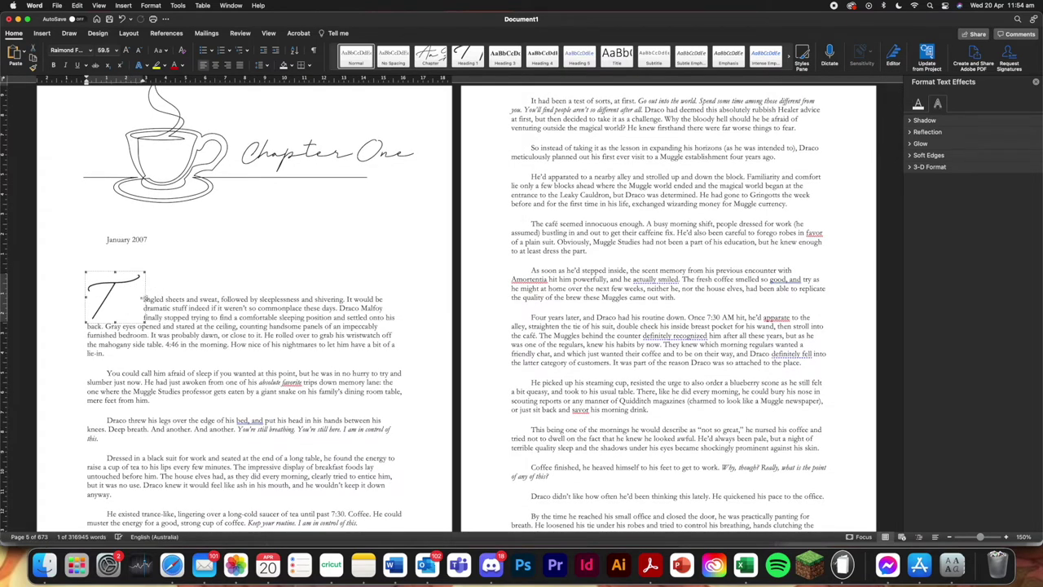
{"action": "left_click", "coordinate": [176, 280]}
{"action": "left_click", "coordinate": [196, 310]}
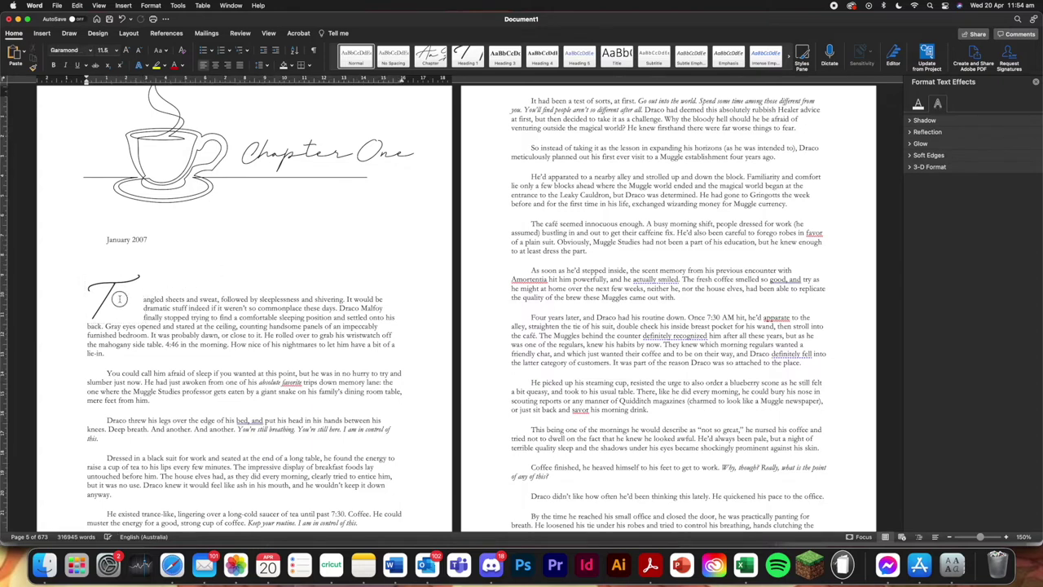
Reduce the drop cap T to 44 pt and shrink its frame to fit the smaller letter
{"action": "left_click", "coordinate": [119, 292]}
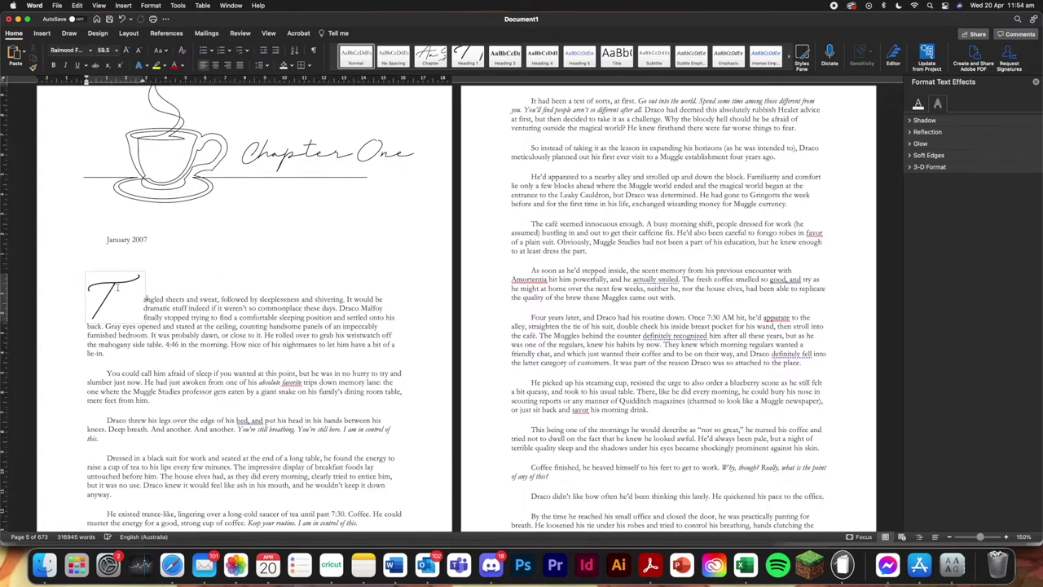
{"action": "left_click", "coordinate": [139, 51]}
{"action": "key", "text": "shift+Left"}
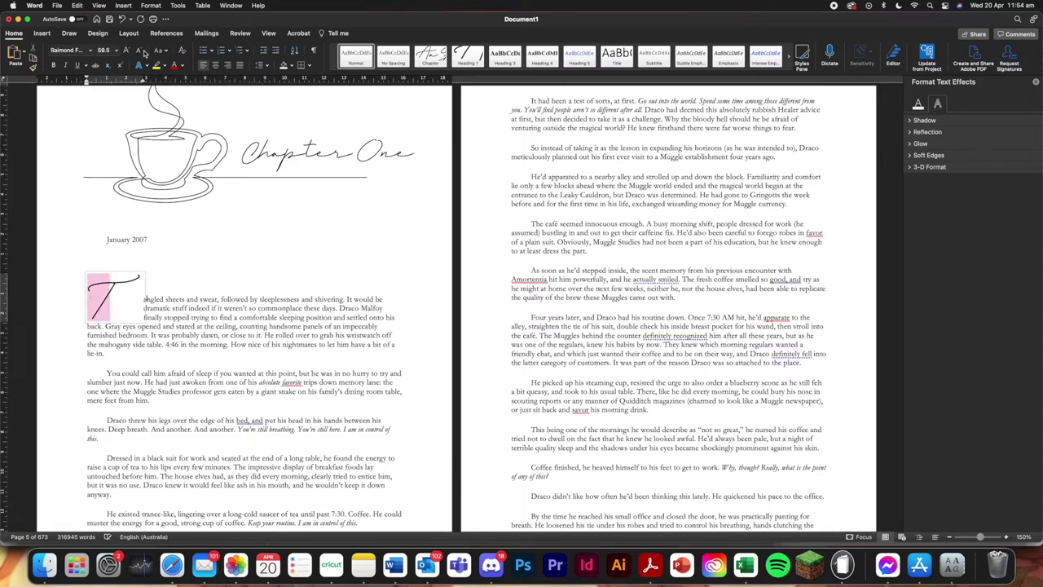
{"action": "left_click", "coordinate": [139, 51]}
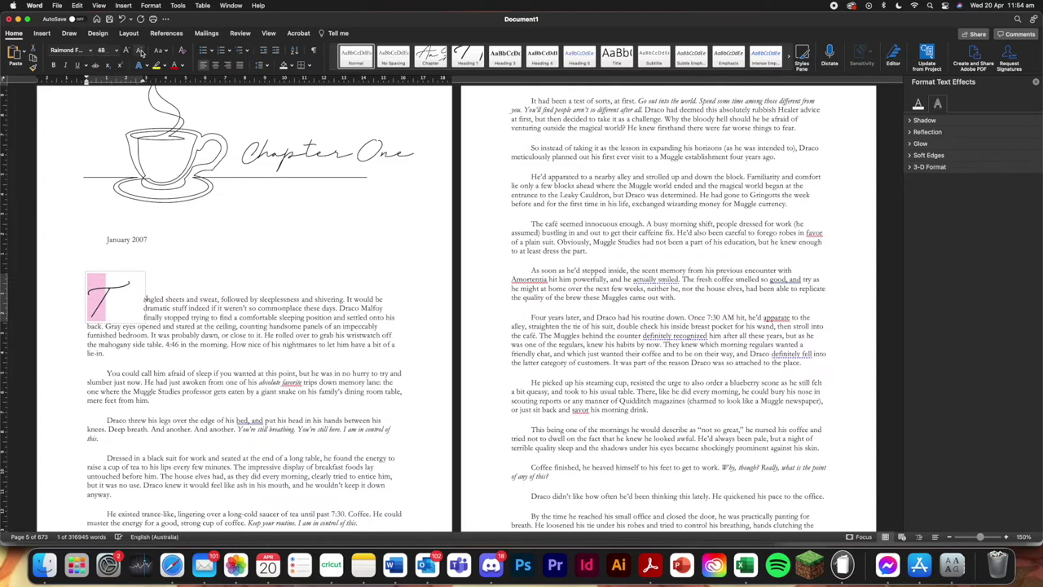
{"action": "left_click", "coordinate": [140, 51]}
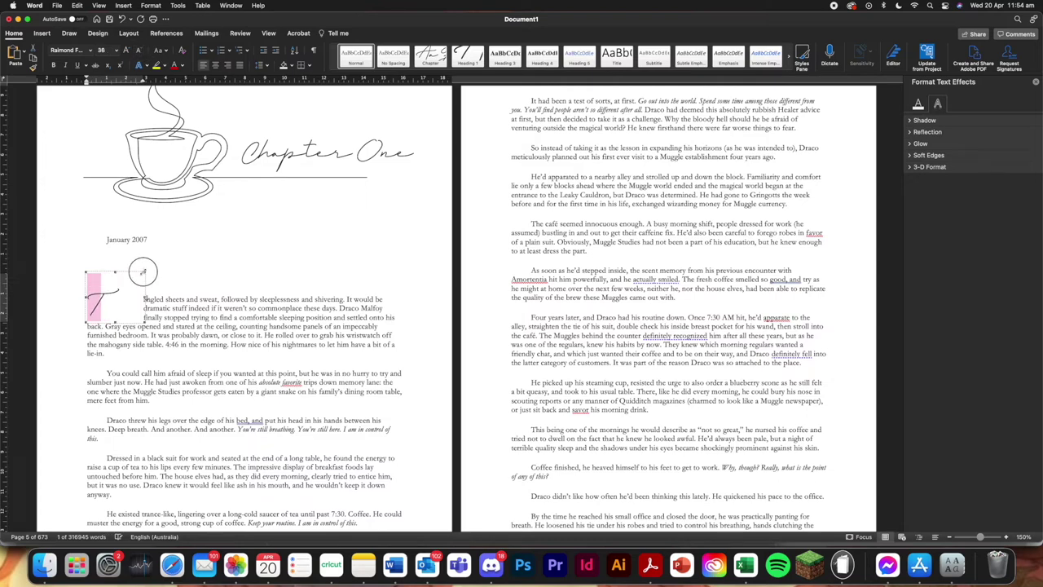
{"action": "left_click_drag", "start_coordinate": [143, 272], "coordinate": [88, 305]}
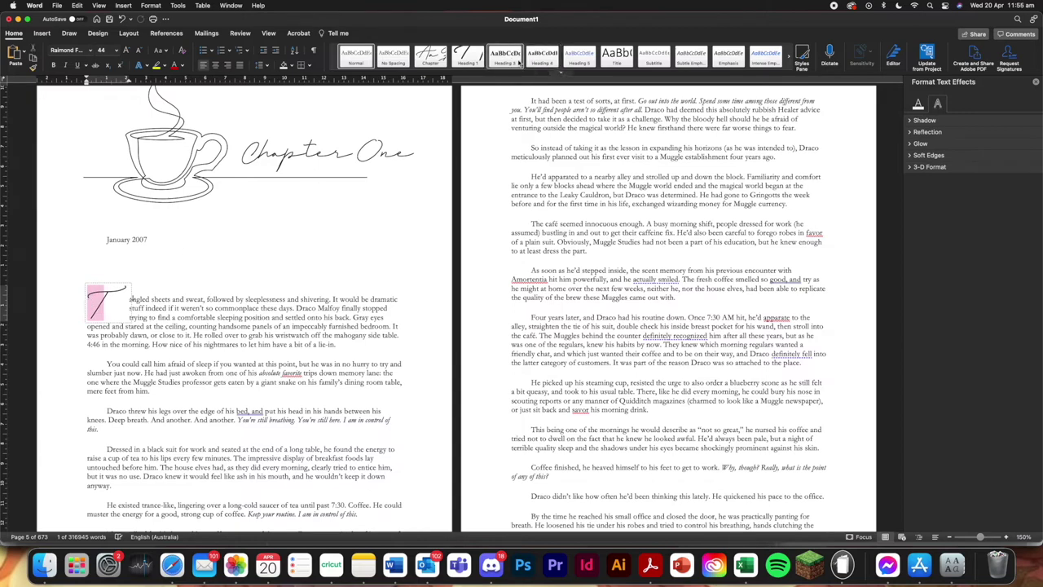
Update the Heading 3 style to match the drop cap T and rename the style as Letter
{"action": "right_click", "coordinate": [518, 61]}
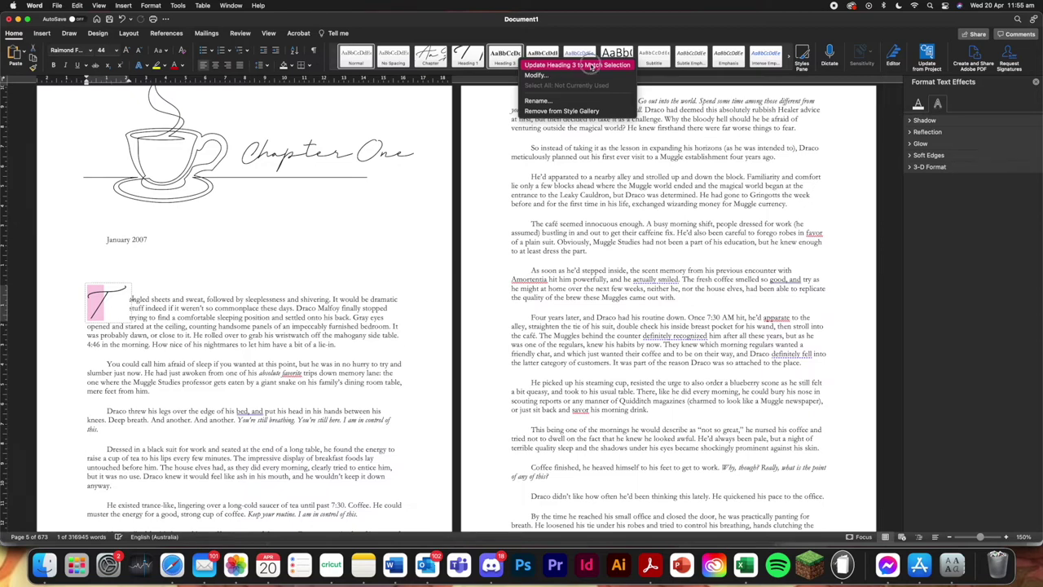
{"action": "left_click", "coordinate": [591, 65]}
{"action": "right_click", "coordinate": [514, 65]}
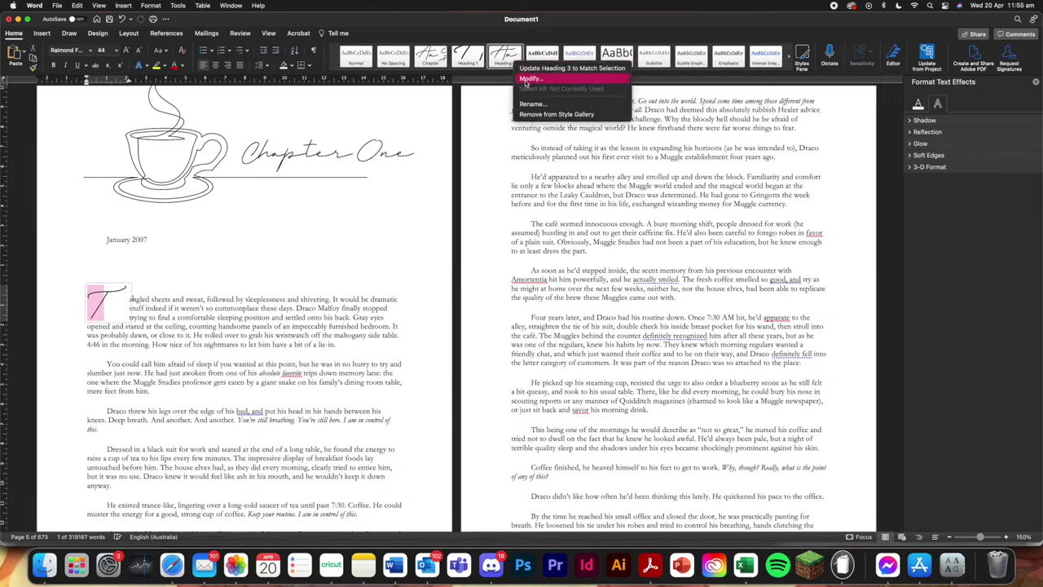
{"action": "left_click", "coordinate": [526, 82]}
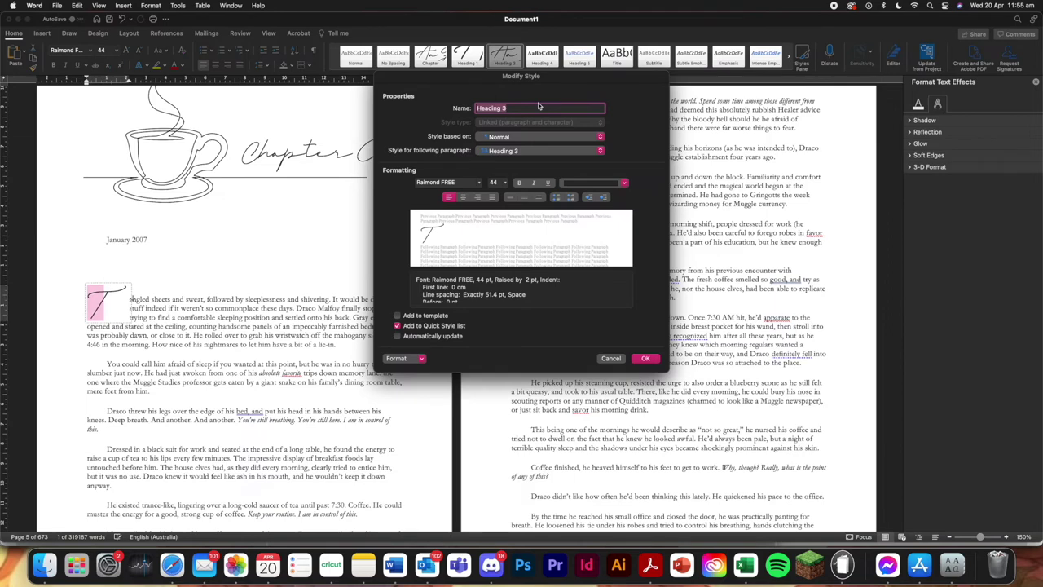
{"action": "type", "text": "Letter"}
{"action": "key", "text": "Return"}
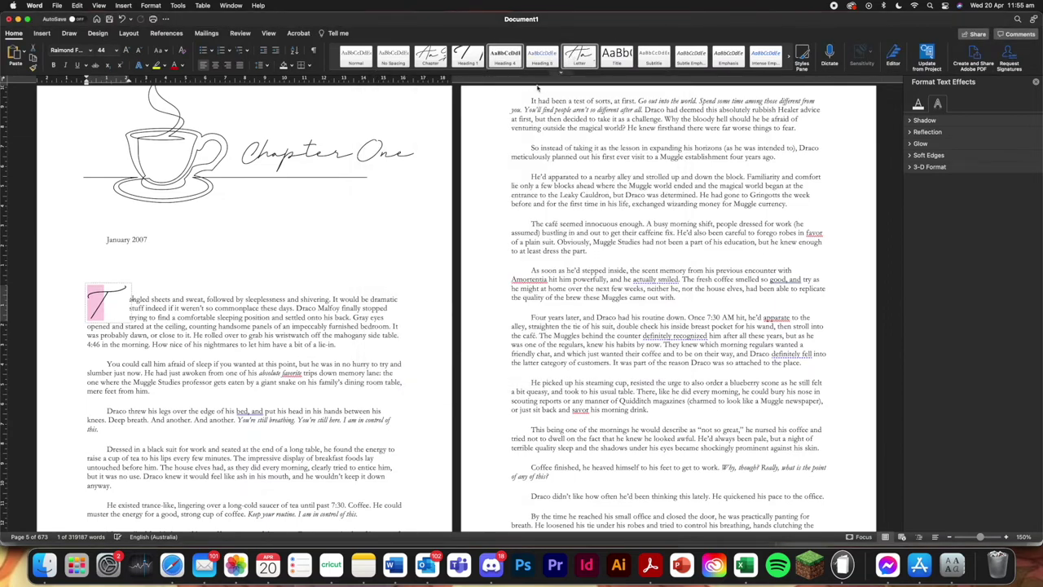
{"action": "left_click", "coordinate": [181, 326]}
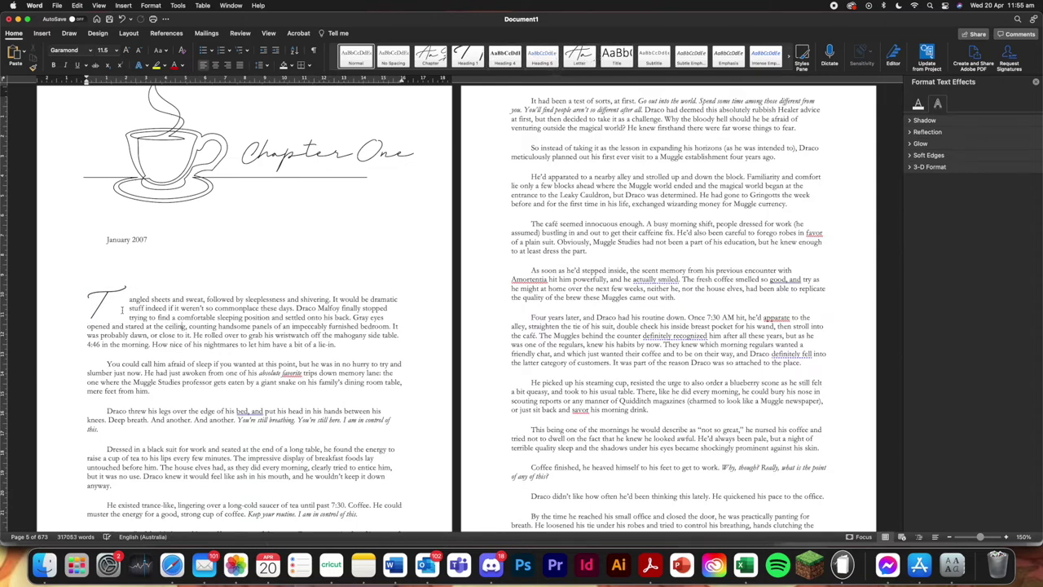
Delete the author's notes and chapter art credit that follow "See you around, Granger." at the end of Chapter One
{"action": "scroll", "coordinate": [125, 274], "scroll_direction": "down", "scroll_amount": 2}
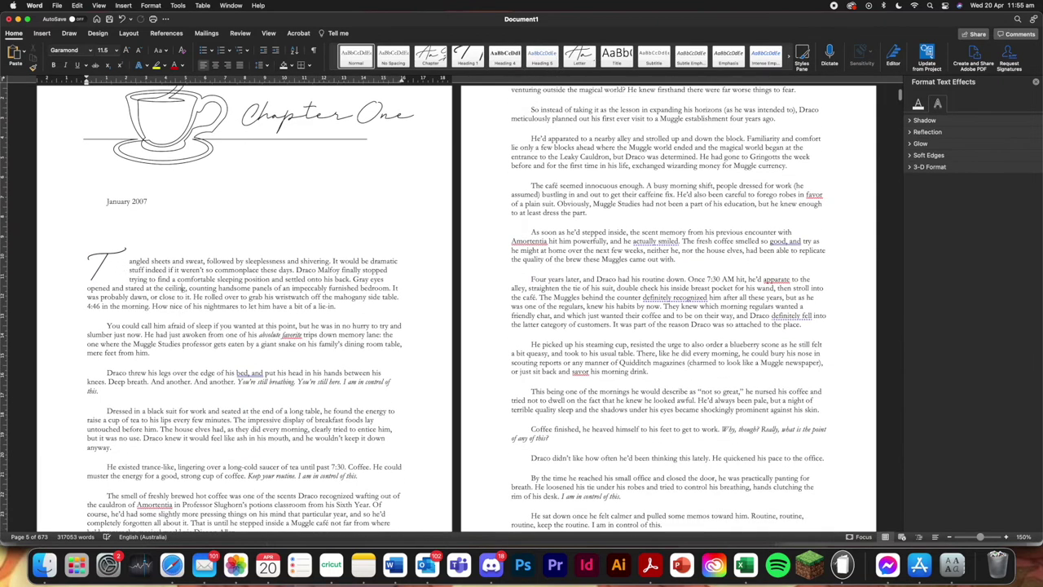
{"action": "scroll", "coordinate": [124, 274], "scroll_direction": "up", "scroll_amount": 2}
{"action": "scroll", "coordinate": [124, 275], "scroll_direction": "up", "scroll_amount": 2}
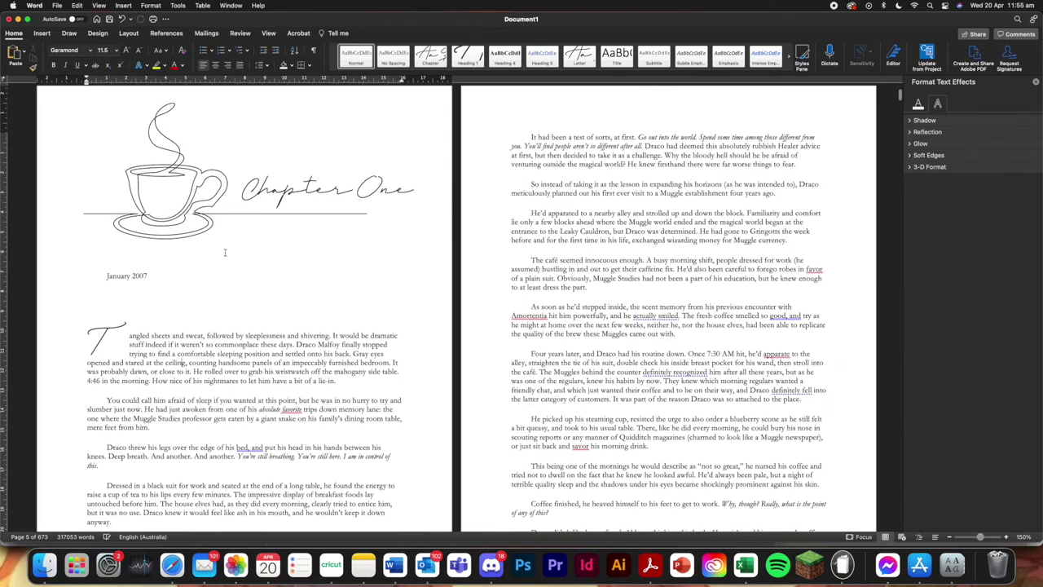
{"action": "scroll", "coordinate": [213, 356], "scroll_direction": "down", "scroll_amount": 15}
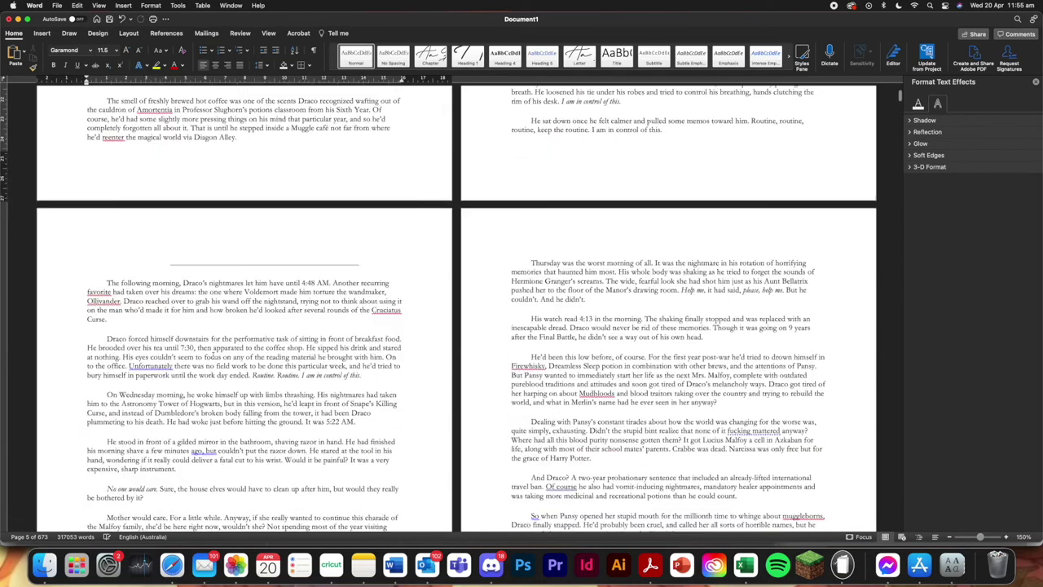
{"action": "scroll", "coordinate": [212, 355], "scroll_direction": "down", "scroll_amount": 20}
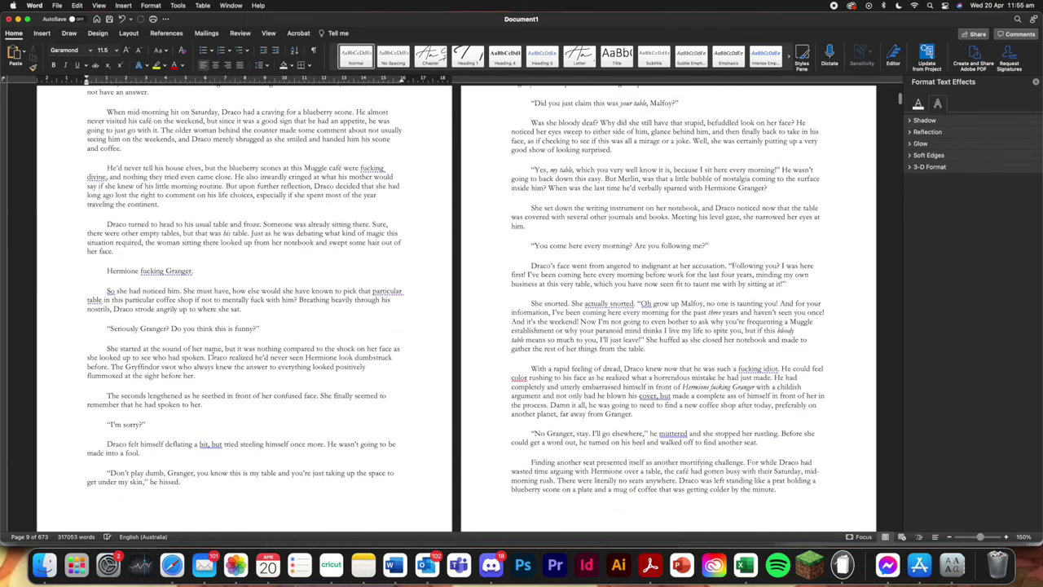
{"action": "scroll", "coordinate": [213, 355], "scroll_direction": "down", "scroll_amount": 20}
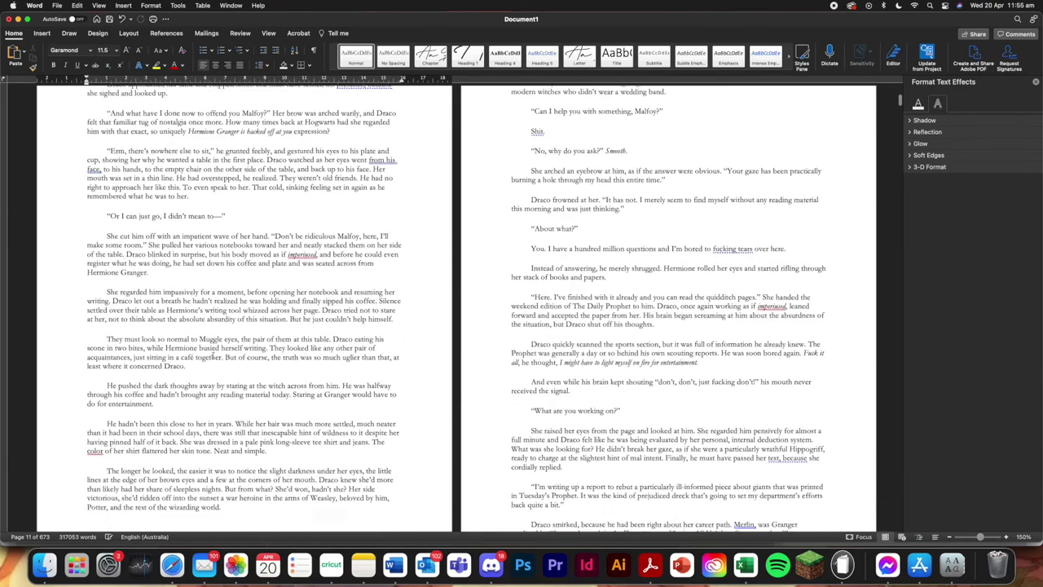
{"action": "scroll", "coordinate": [212, 356], "scroll_direction": "down", "scroll_amount": 20}
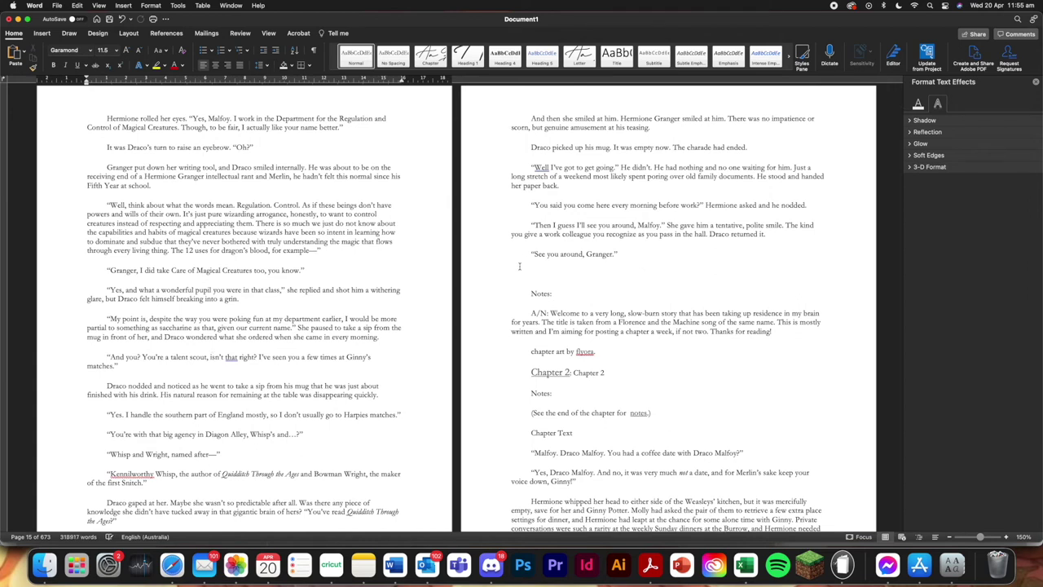
{"action": "left_click_drag", "start_coordinate": [520, 288], "coordinate": [651, 354]}
{"action": "key", "text": "BackSpace"}
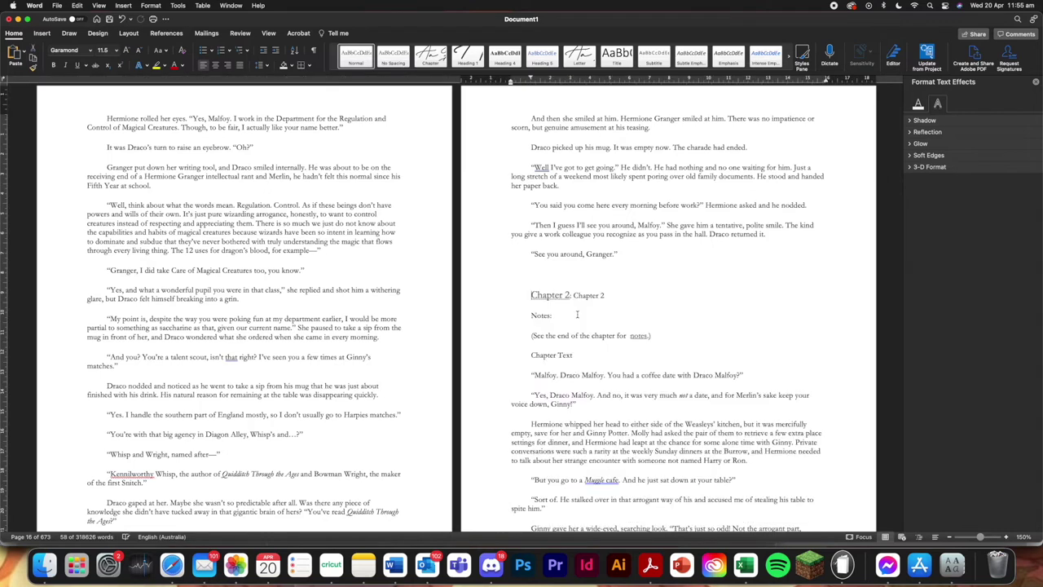
Insert blank lines before the Chapter 2 heading until it starts at the top of a new page
{"action": "key", "text": "Return"}
{"action": "key", "text": "Return"}
{"action": "key", "text": "Return"}
{"action": "key", "text": "Return"}
{"action": "key", "text": "Return"}
{"action": "scroll", "coordinate": [597, 257], "scroll_direction": "down", "scroll_amount": 3}
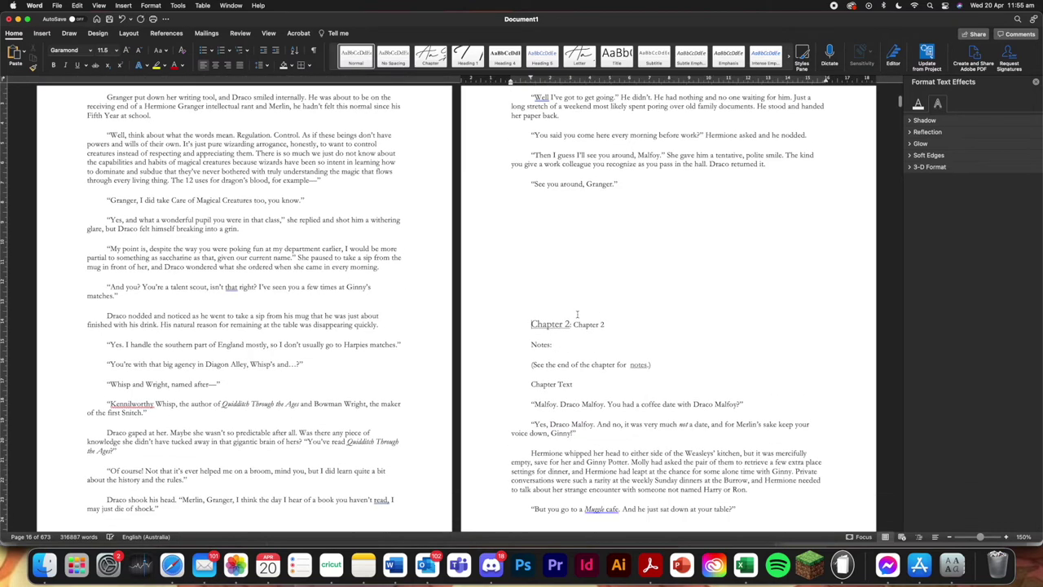
{"action": "key", "text": "Return"}
{"action": "key", "text": "Return"}
{"action": "key", "text": "Return"}
{"action": "key", "text": "Return"}
{"action": "key", "text": "Return"}
{"action": "scroll", "coordinate": [597, 256], "scroll_direction": "down", "scroll_amount": 3}
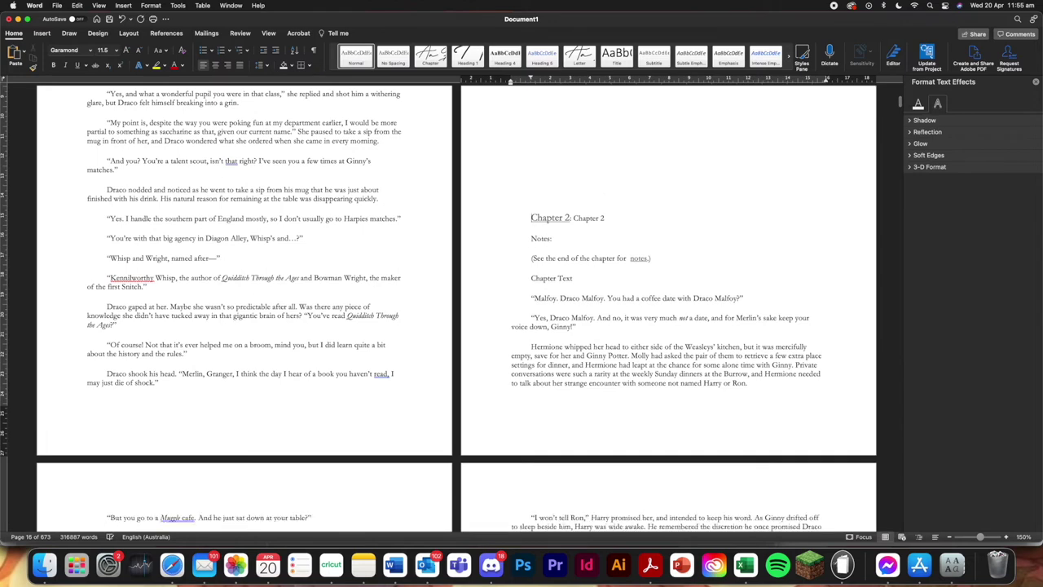
{"action": "key", "text": "Return"}
{"action": "key", "text": "Return"}
{"action": "key", "text": "Return"}
{"action": "key", "text": "Return"}
{"action": "key", "text": "Return"}
{"action": "key", "text": "Return"}
{"action": "key", "text": "Return"}
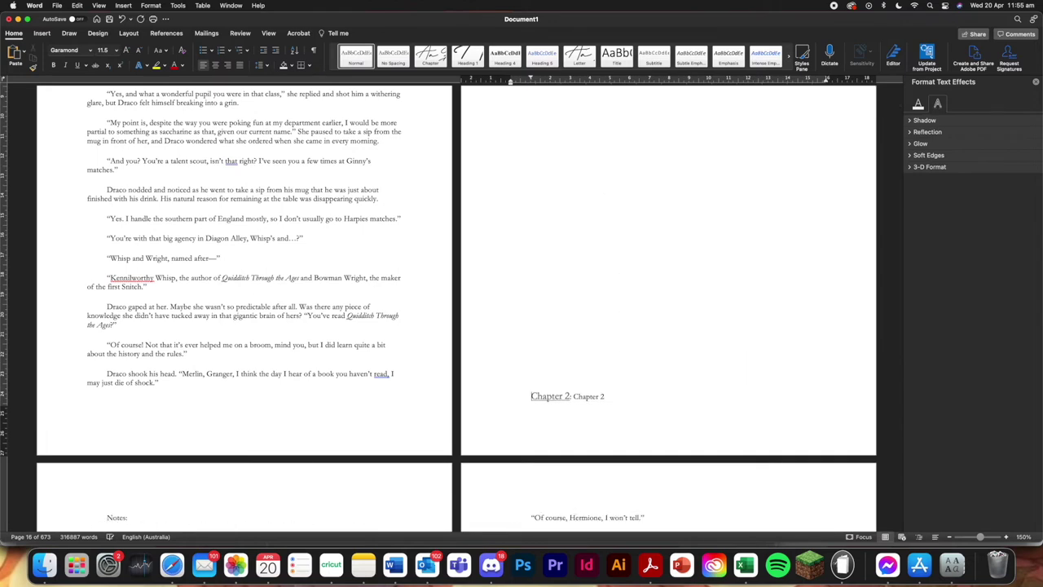
{"action": "scroll", "coordinate": [529, 236], "scroll_direction": "up", "scroll_amount": 5}
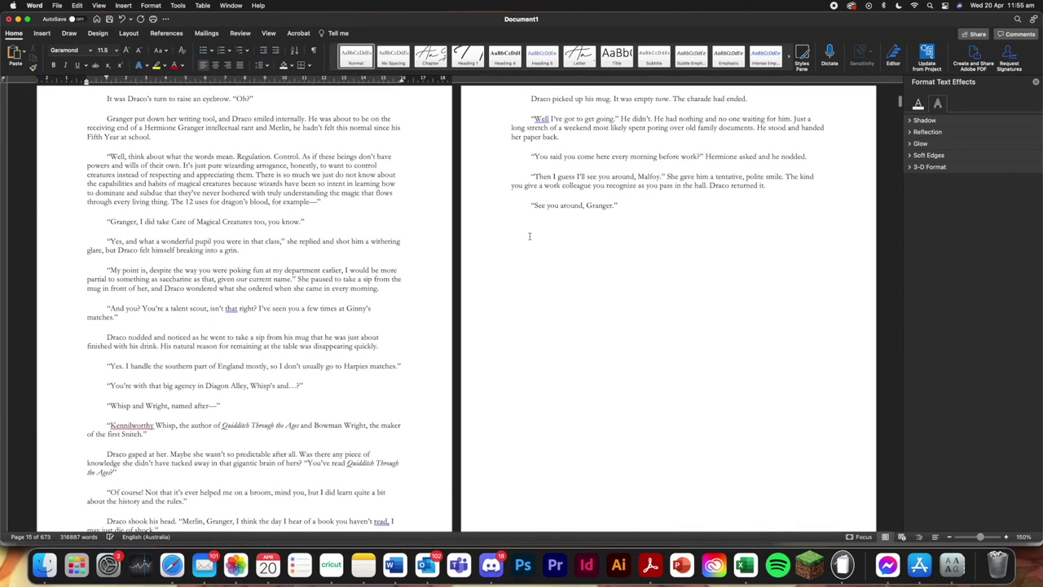
{"action": "scroll", "coordinate": [529, 237], "scroll_direction": "down", "scroll_amount": 6}
{"action": "scroll", "coordinate": [519, 385], "scroll_direction": "down", "scroll_amount": 4}
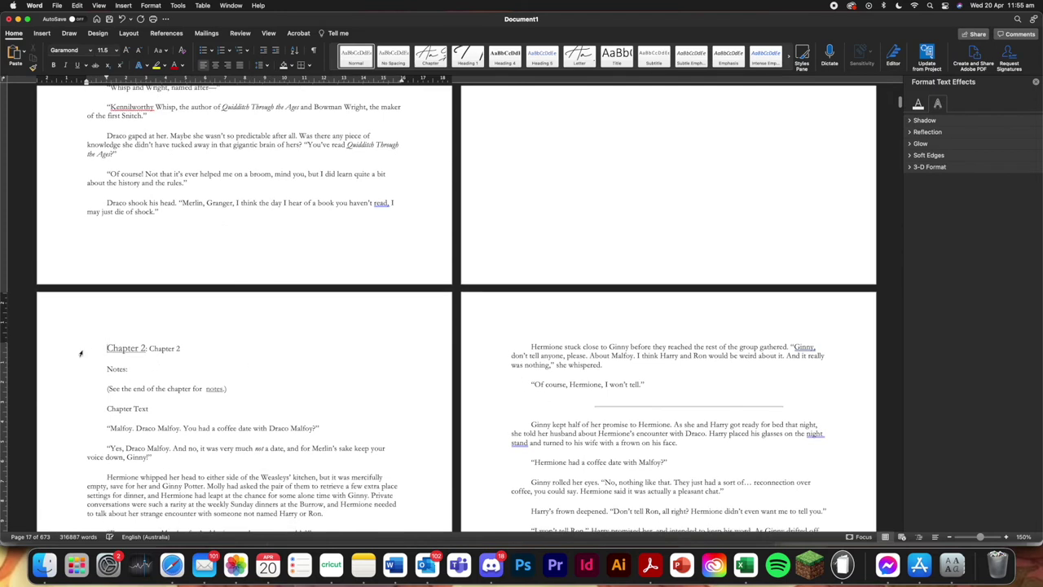
Replace the "Chapter 2: Chapter 2" heading line with blank space above the Notes line
{"action": "scroll", "coordinate": [80, 353], "scroll_direction": "down", "scroll_amount": 2}
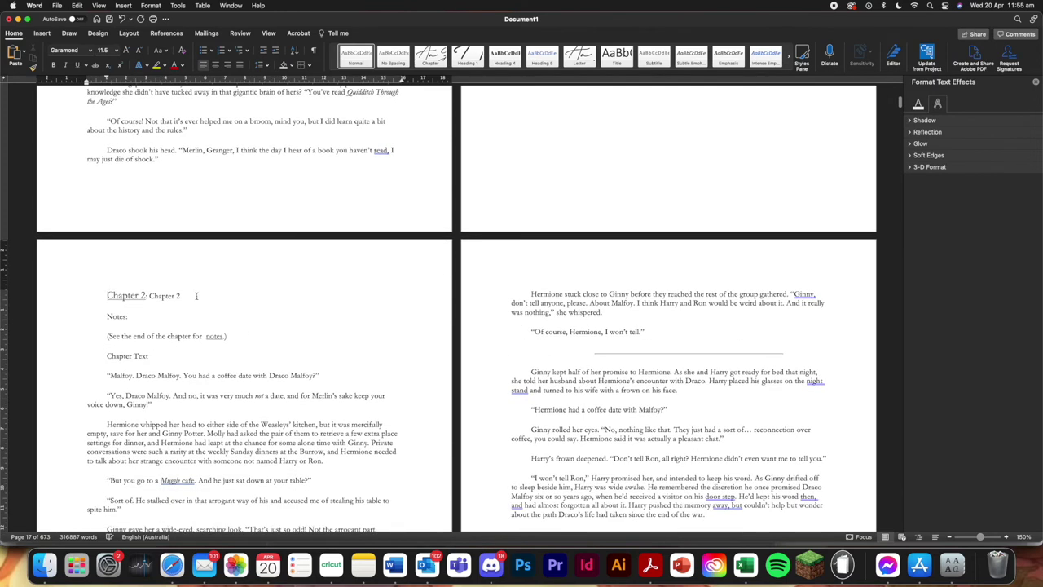
{"action": "left_click_drag", "start_coordinate": [195, 296], "coordinate": [91, 295]}
{"action": "key", "text": "Return"}
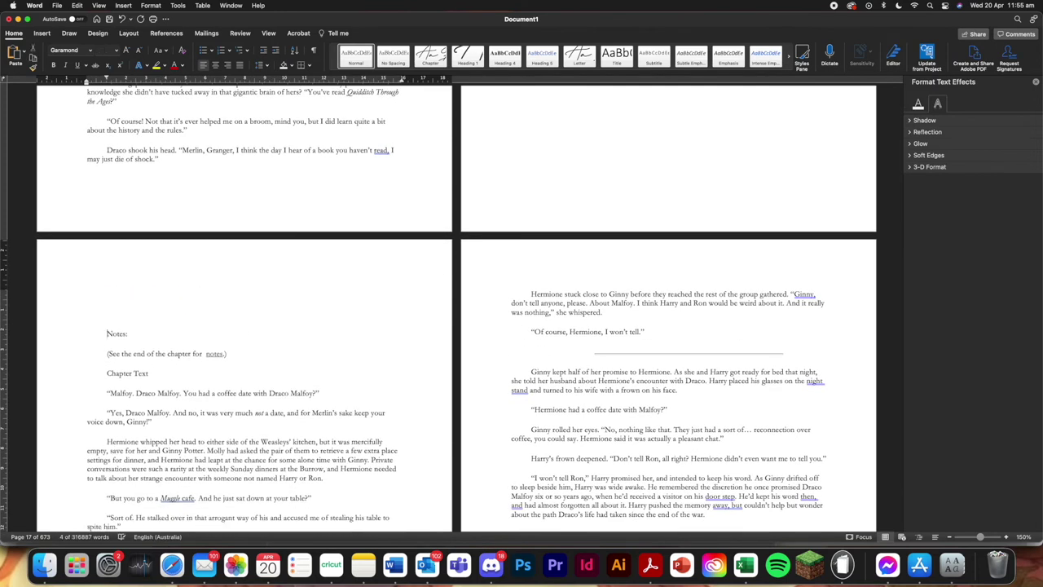
Delete the Notes and Chapter Text lines above "Malfoy. Draco Malfoy." and remove the first-line indent of that opening paragraph
{"action": "scroll", "coordinate": [457, 326], "scroll_direction": "down", "scroll_amount": 3}
{"action": "left_click_drag", "start_coordinate": [154, 290], "coordinate": [89, 240]}
{"action": "key", "text": "BackSpace"}
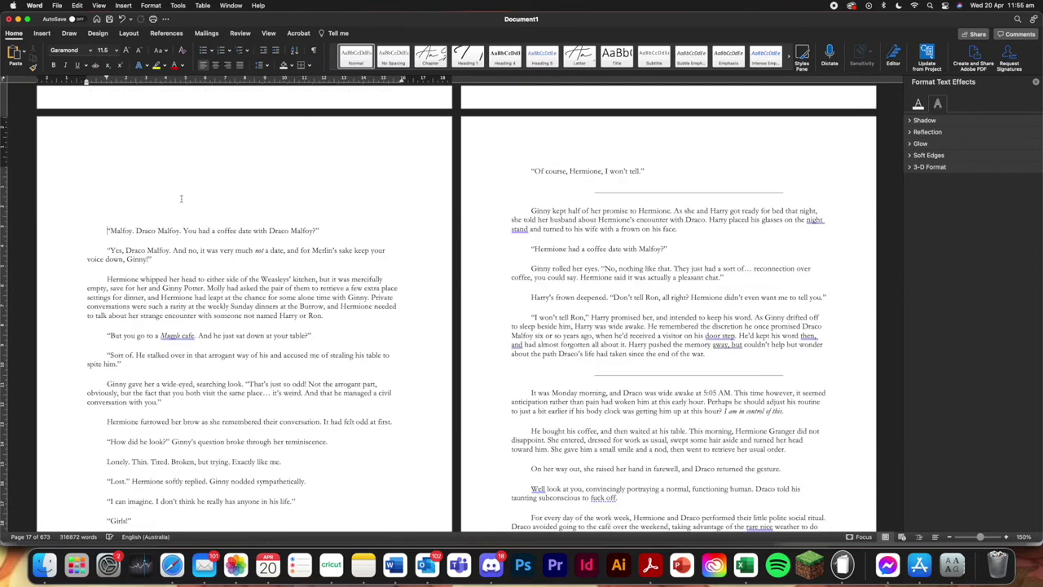
{"action": "key", "text": "BackSpace"}
{"action": "key", "text": "BackSpace"}
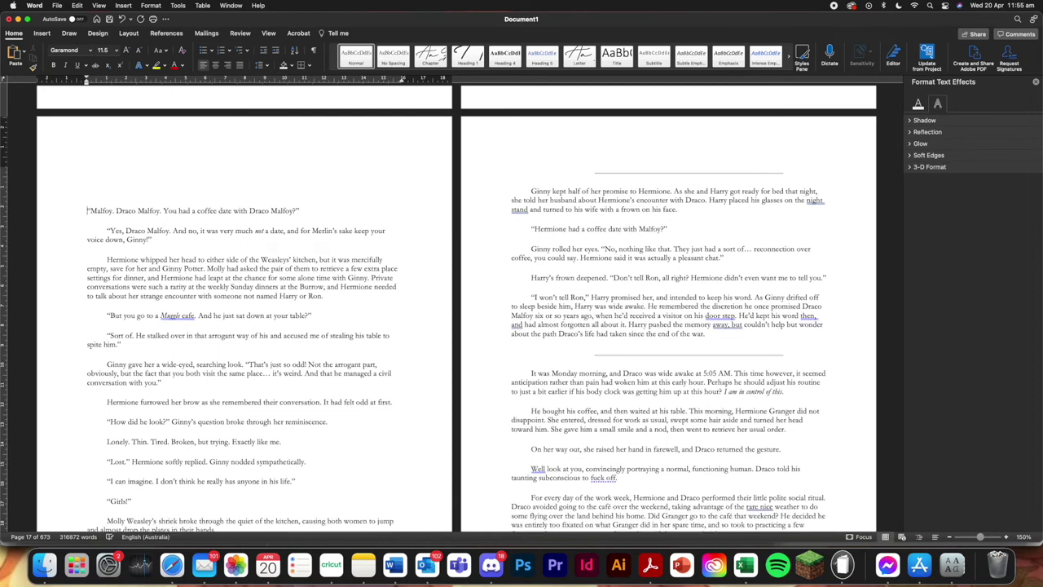
Insert three blank lines above the opening paragraph and paste the Chapter Two heading with its spilled-cup artwork there
{"action": "key", "text": "Return"}
{"action": "key", "text": "Return"}
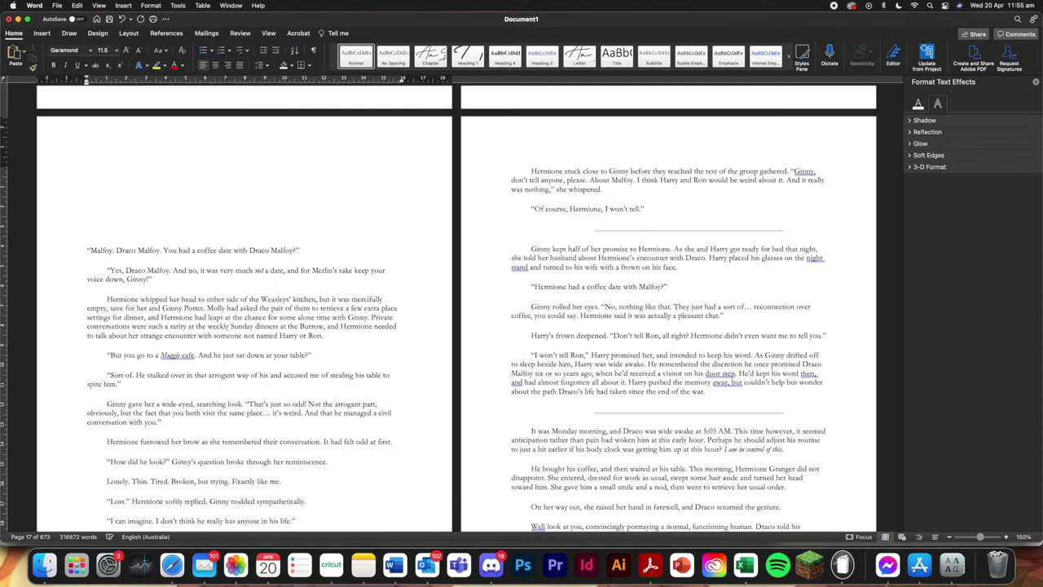
{"action": "key", "text": "Return"}
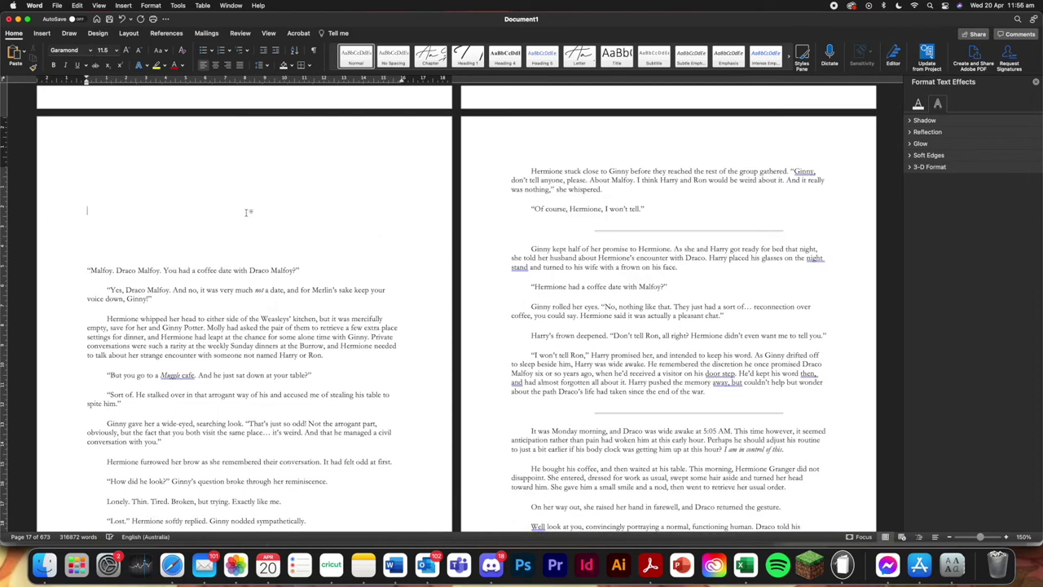
{"action": "key", "text": "super+v"}
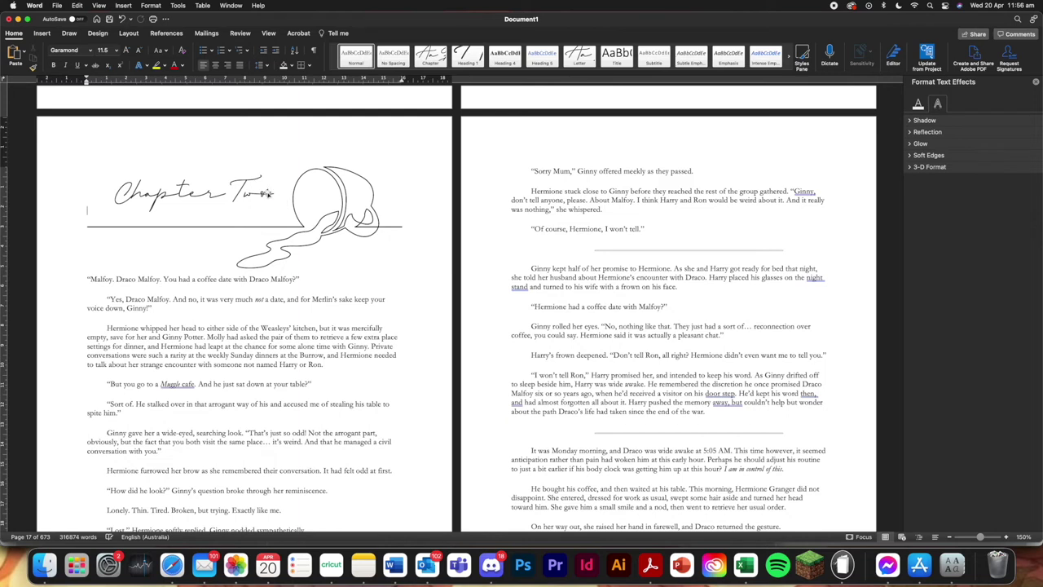
Nudge the Chapter Two title slightly down and left beside the cup, and add two blank lines between the artwork and the opening paragraph
{"action": "left_click_drag", "start_coordinate": [265, 193], "coordinate": [259, 200]}
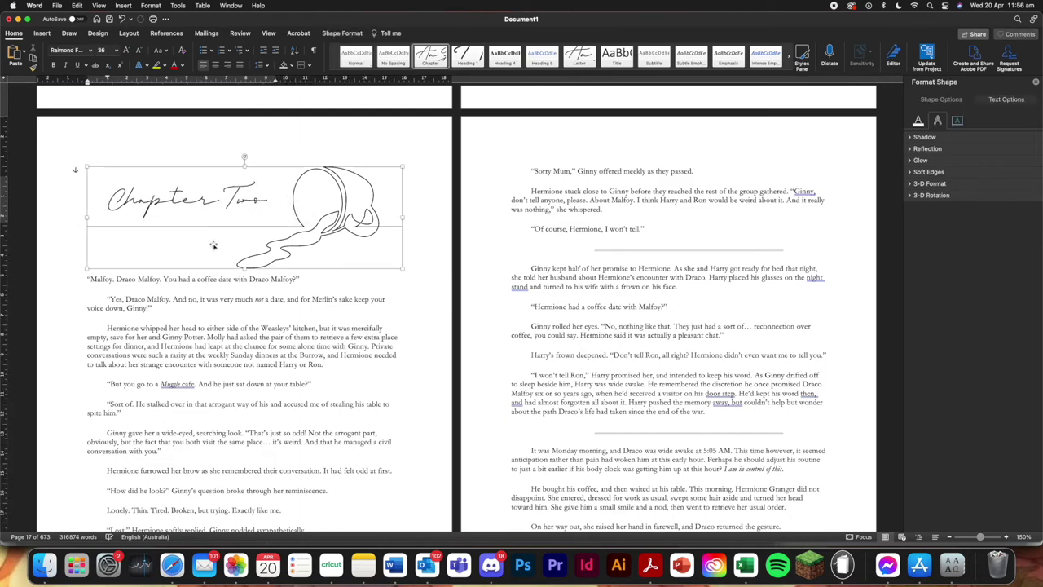
{"action": "left_click", "coordinate": [327, 229]}
{"action": "left_click", "coordinate": [347, 240]}
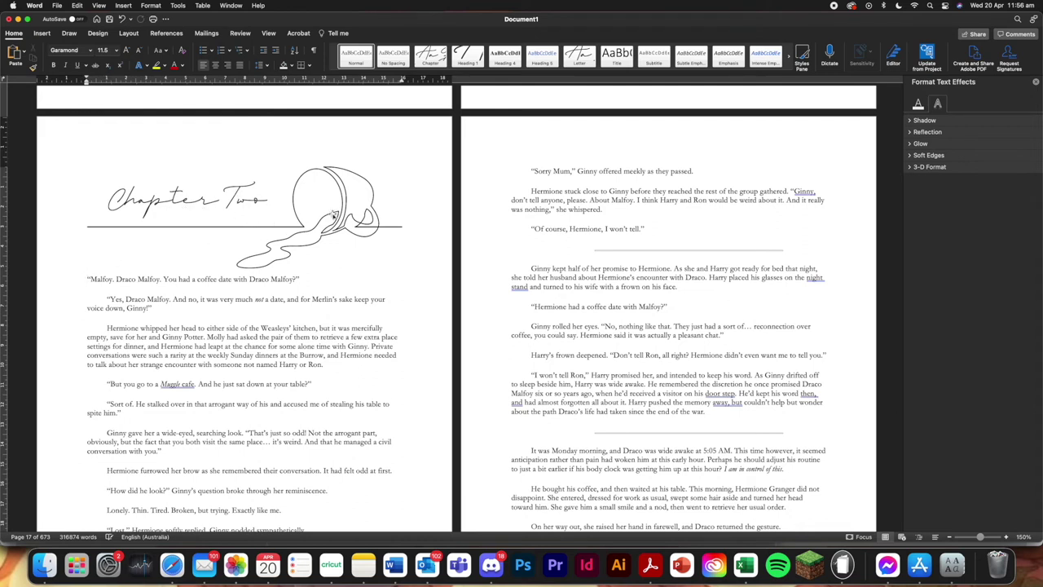
{"action": "key", "text": "Return"}
{"action": "key", "text": "Return"}
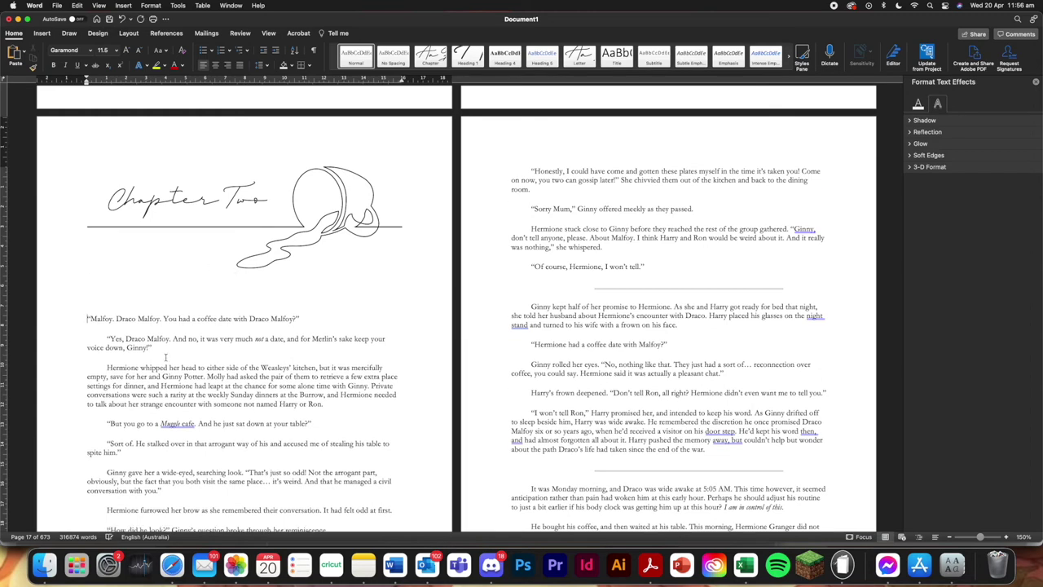
Add a dropped cap to the Chapter Two opening paragraph and delete the opening quotation mark from its frame, keeping the M
{"action": "left_click", "coordinate": [47, 34]}
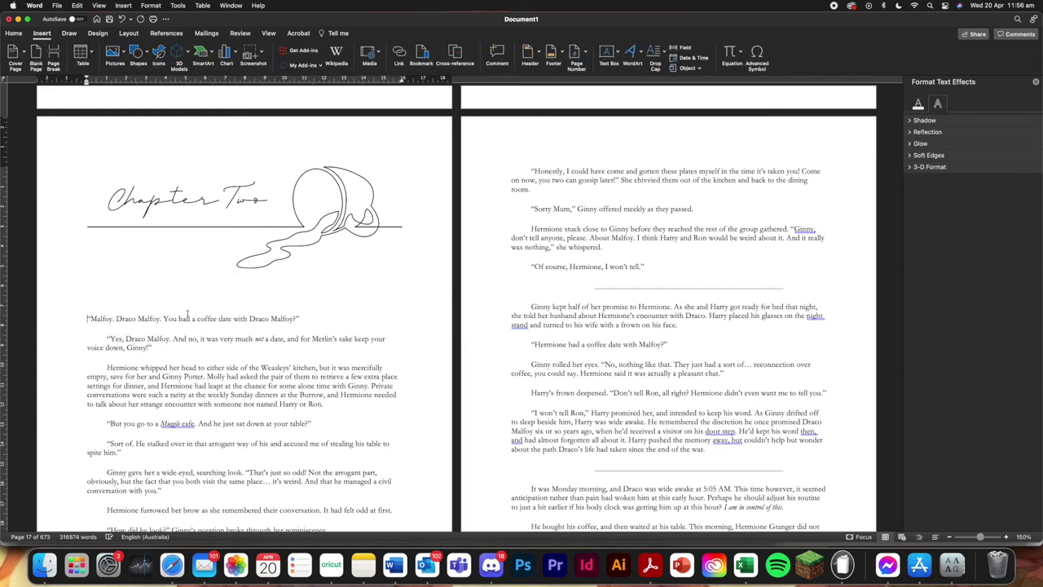
{"action": "left_click", "coordinate": [657, 59]}
{"action": "left_click", "coordinate": [677, 91]}
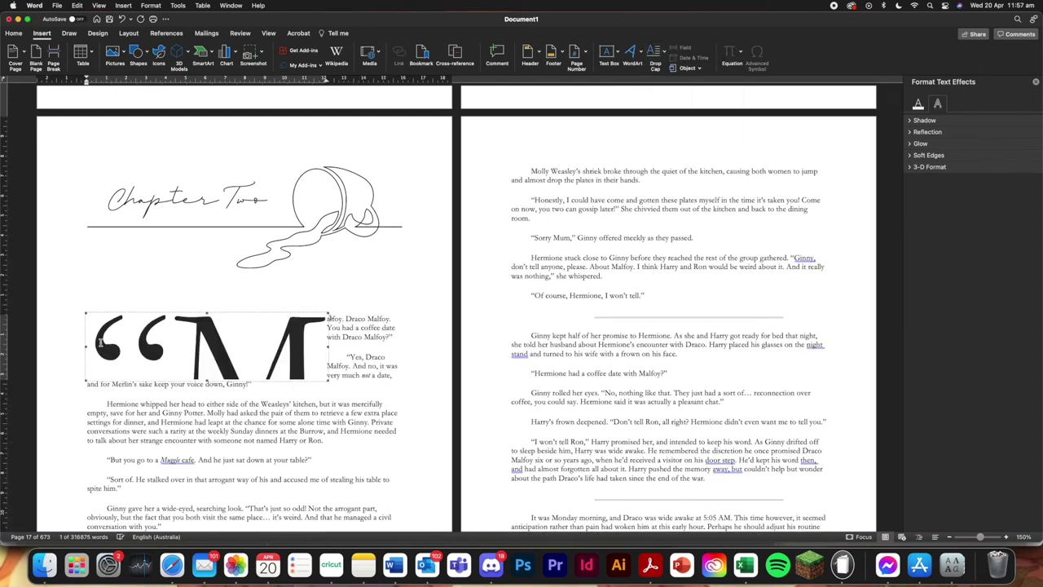
{"action": "left_click_drag", "start_coordinate": [99, 344], "coordinate": [169, 348]}
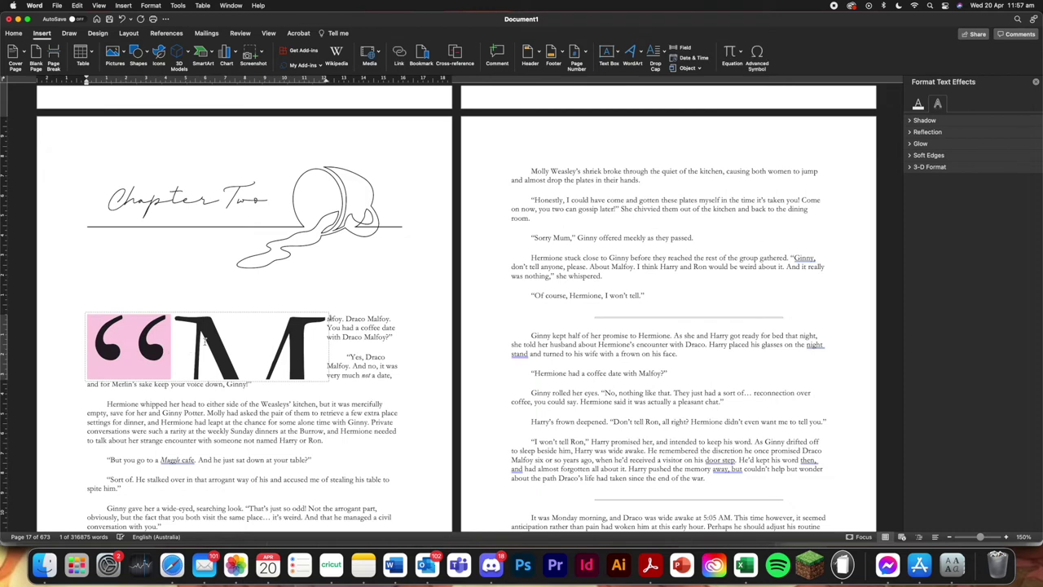
{"action": "left_click", "coordinate": [324, 335]}
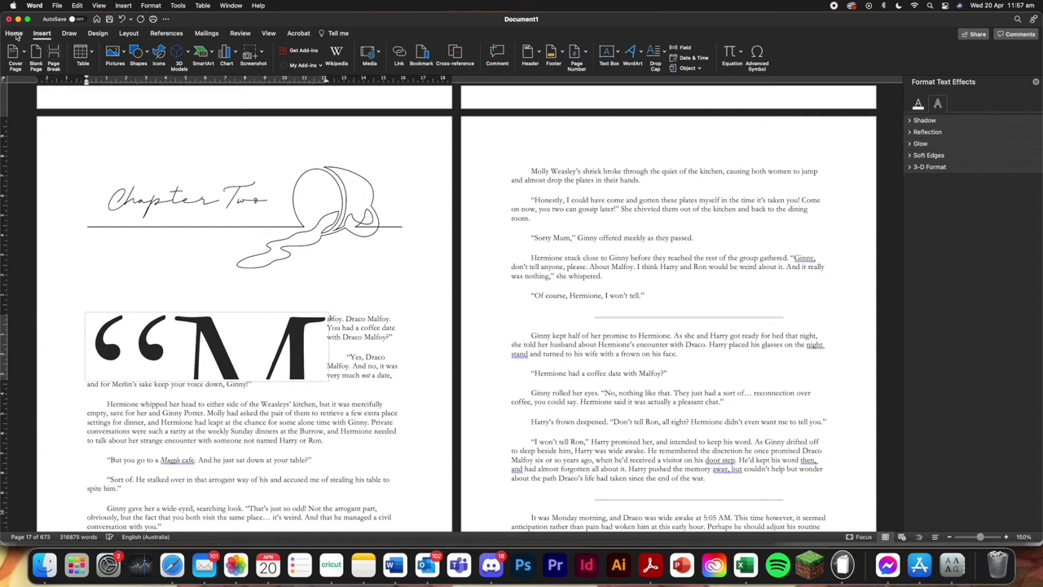
{"action": "left_click", "coordinate": [14, 34]}
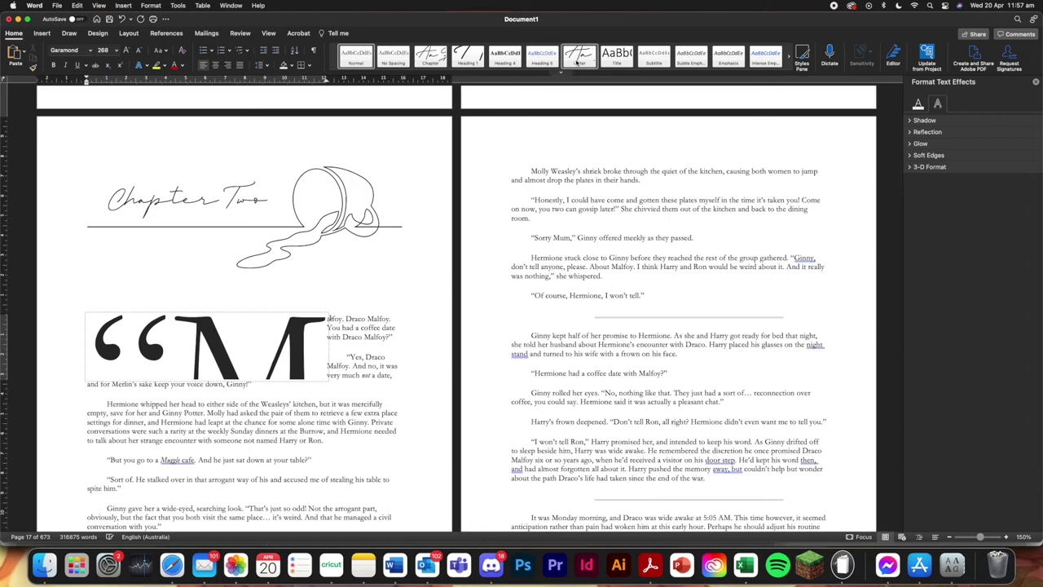
{"action": "left_click", "coordinate": [168, 337]}
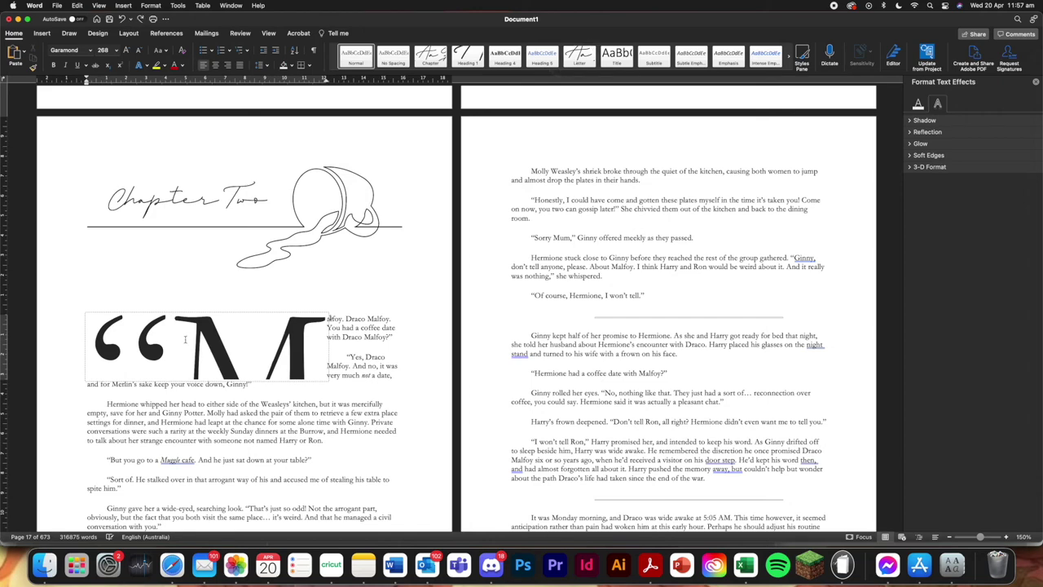
{"action": "key", "text": "BackSpace"}
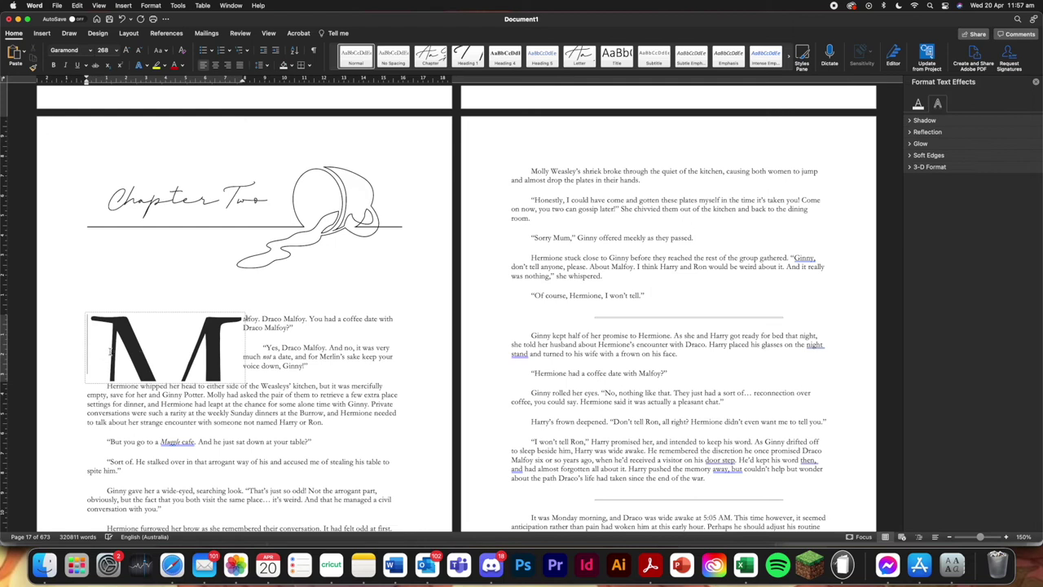
Apply the Letter style to the drop cap M and widen its frame
{"action": "left_click_drag", "start_coordinate": [110, 351], "coordinate": [206, 356]}
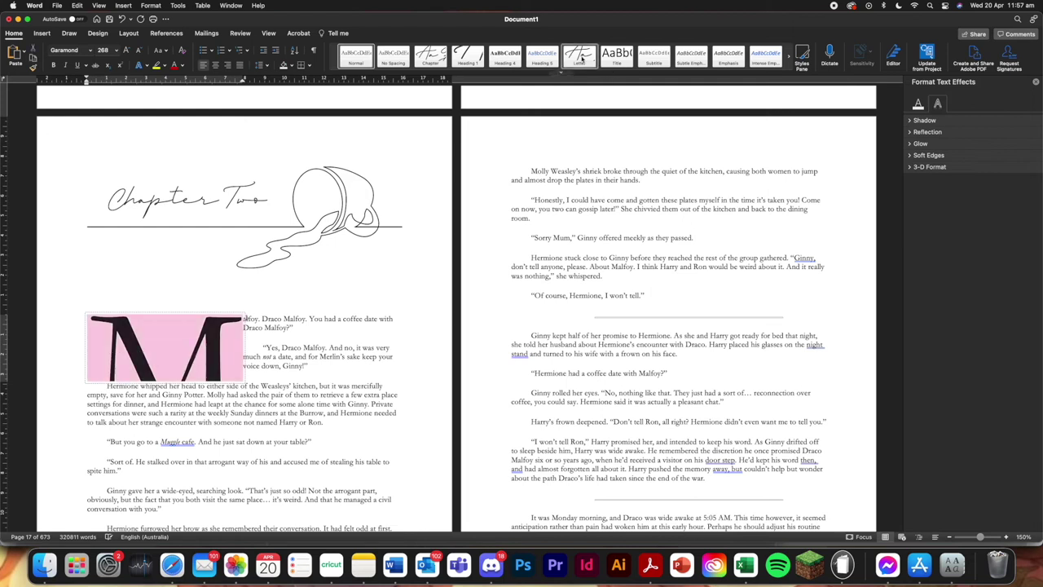
{"action": "left_click", "coordinate": [579, 55]}
{"action": "left_click", "coordinate": [92, 327]}
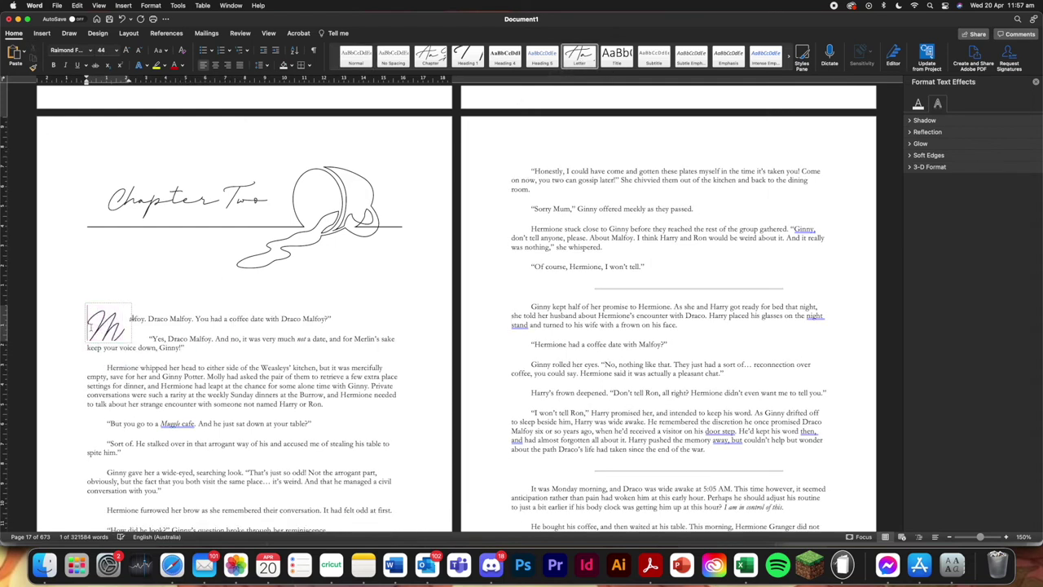
{"action": "left_click_drag", "start_coordinate": [130, 324], "coordinate": [143, 320]}
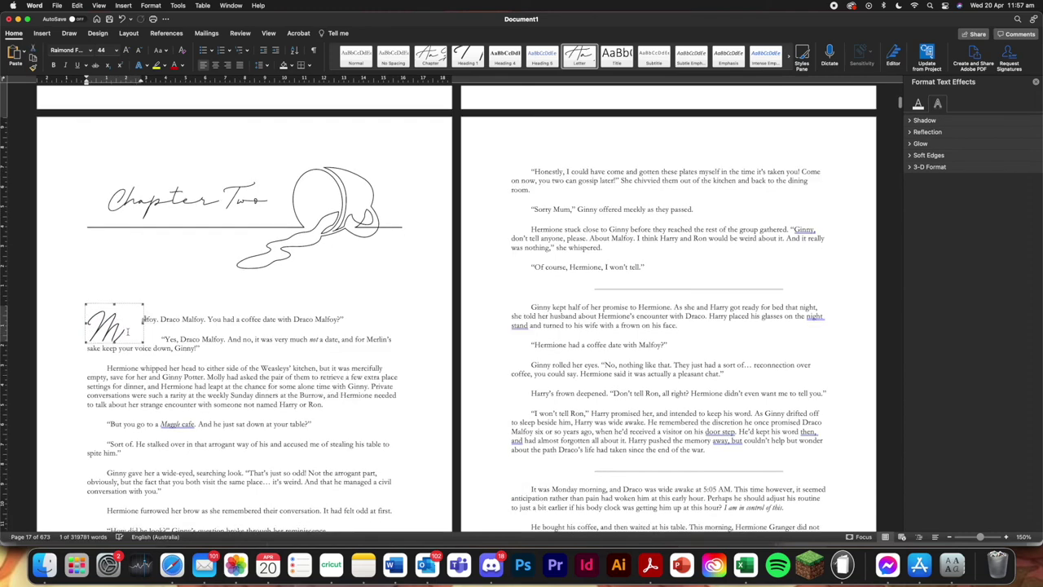
Insert an opening quotation mark before the drop cap M and extend the frame's lower edge slightly
{"action": "type", "text": "\""}
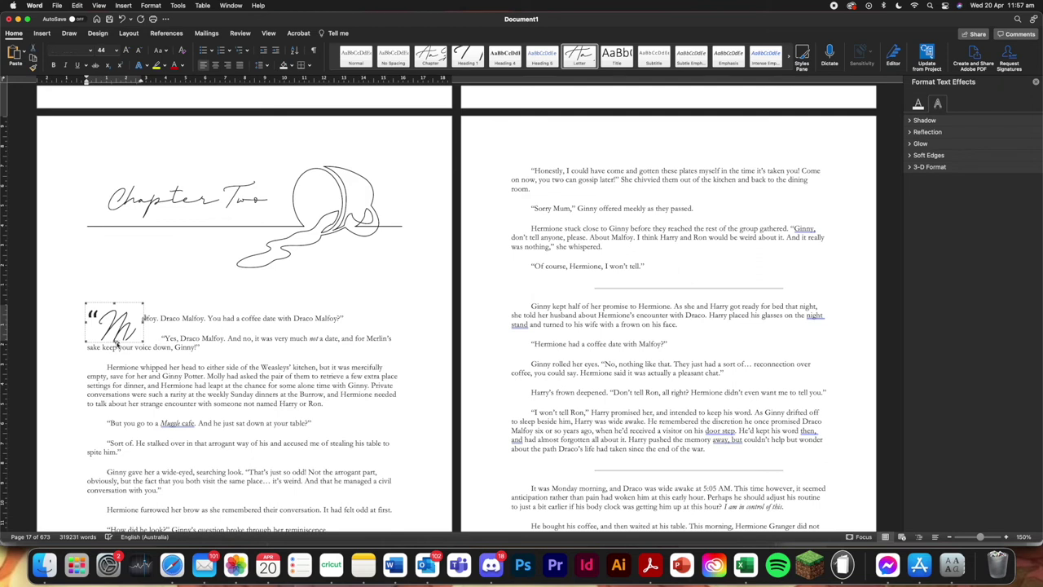
{"action": "left_click", "coordinate": [117, 346]}
{"action": "left_click_drag", "start_coordinate": [117, 346], "coordinate": [116, 344]}
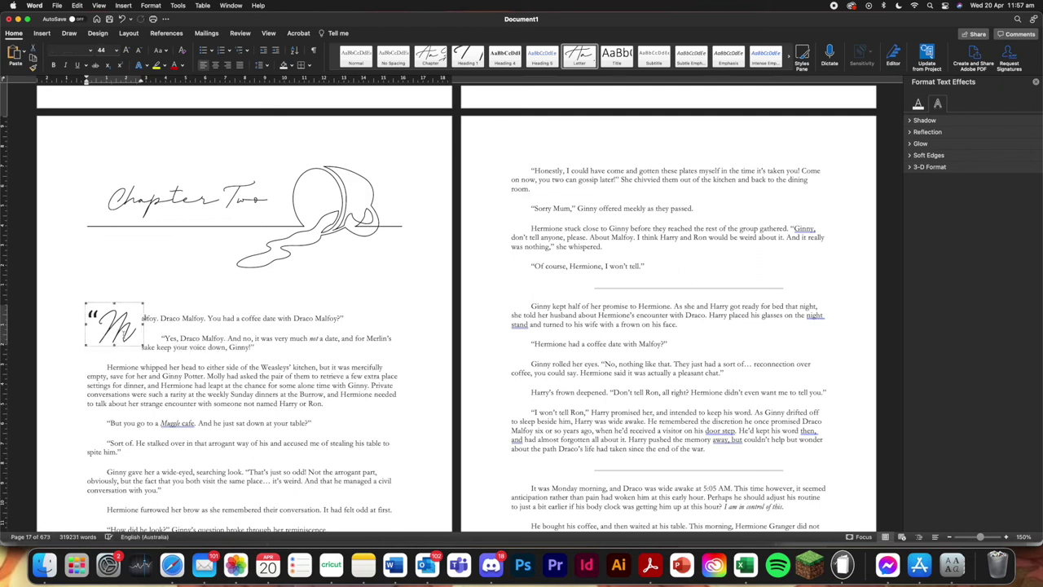
{"action": "left_click", "coordinate": [128, 304]}
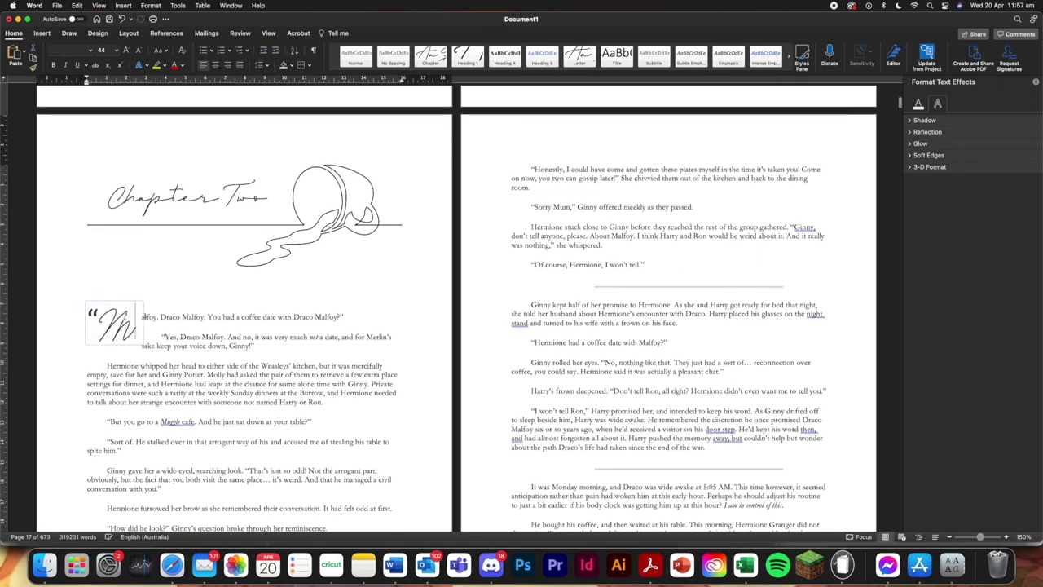
Reposition the drop cap frame slightly in from the page margin, with the M beside the first lines of the chapter
{"action": "left_click", "coordinate": [127, 303]}
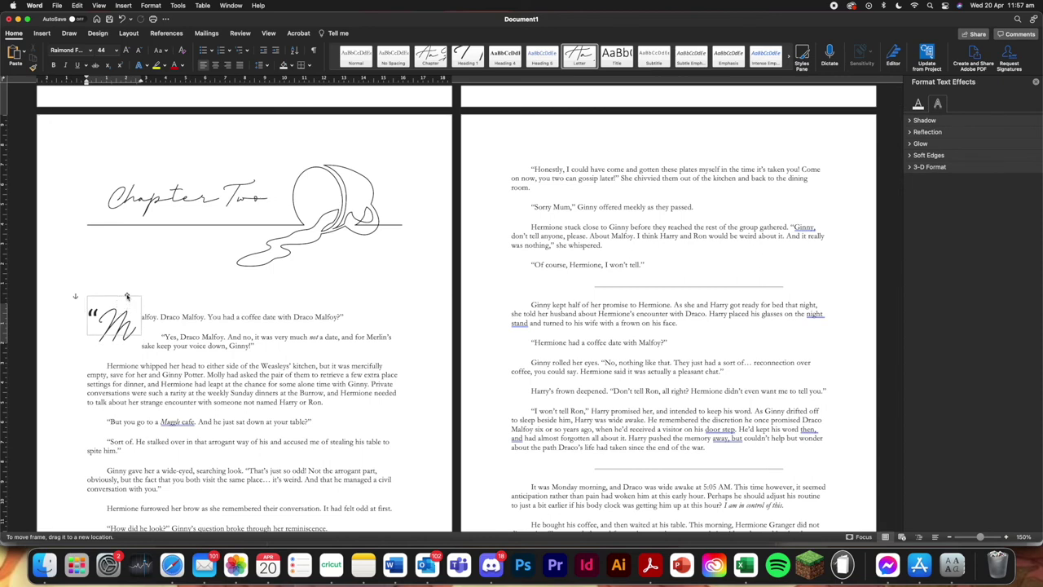
{"action": "scroll", "coordinate": [126, 303], "scroll_direction": "down", "scroll_amount": 1}
{"action": "left_click", "coordinate": [117, 295]}
{"action": "left_click_drag", "start_coordinate": [135, 273], "coordinate": [152, 273]}
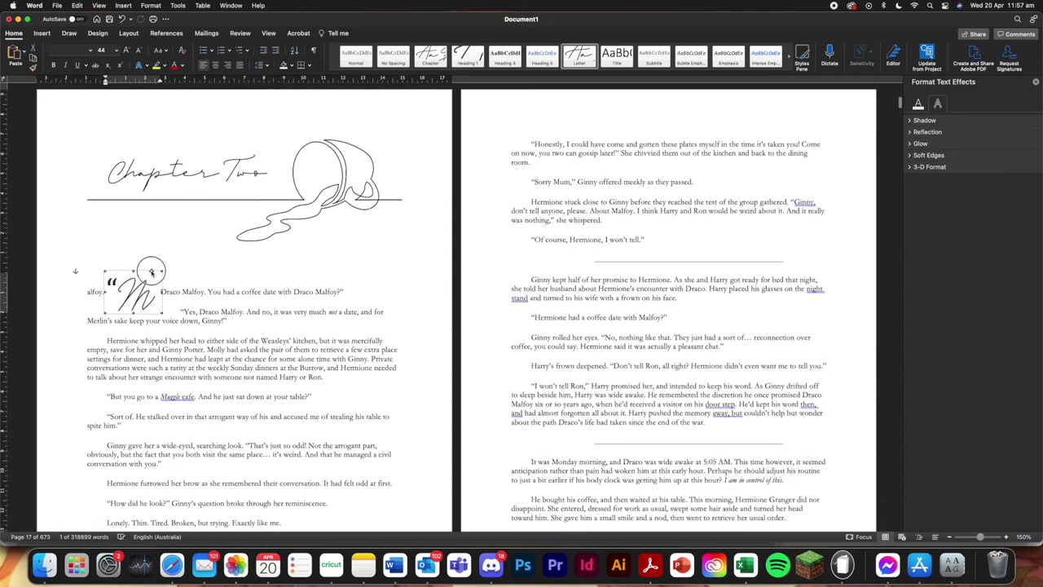
{"action": "left_click", "coordinate": [206, 318]}
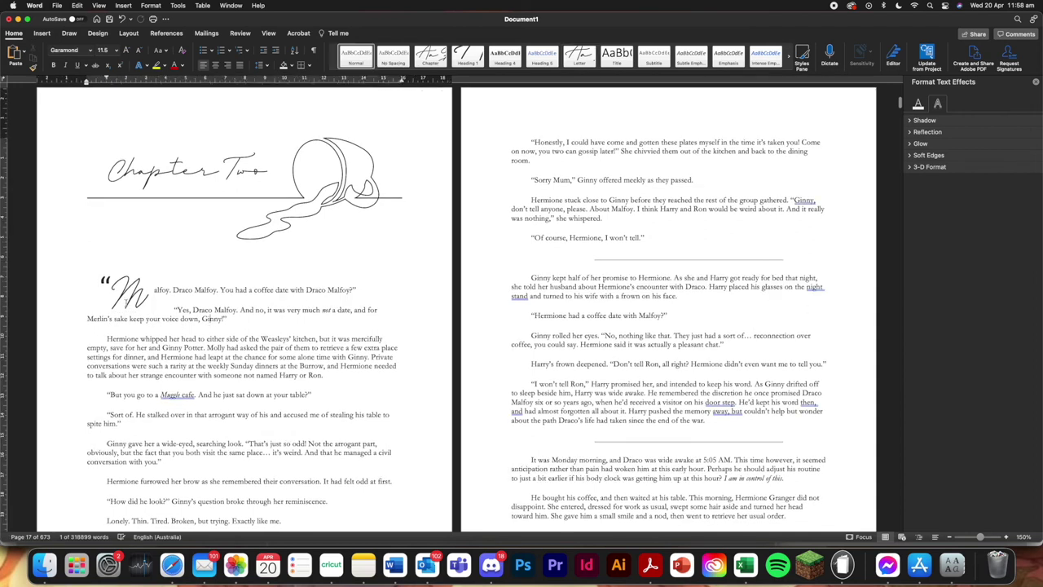
{"action": "left_click", "coordinate": [124, 274]}
{"action": "left_click_drag", "start_coordinate": [124, 272], "coordinate": [123, 283]}
{"action": "left_click", "coordinate": [123, 285]}
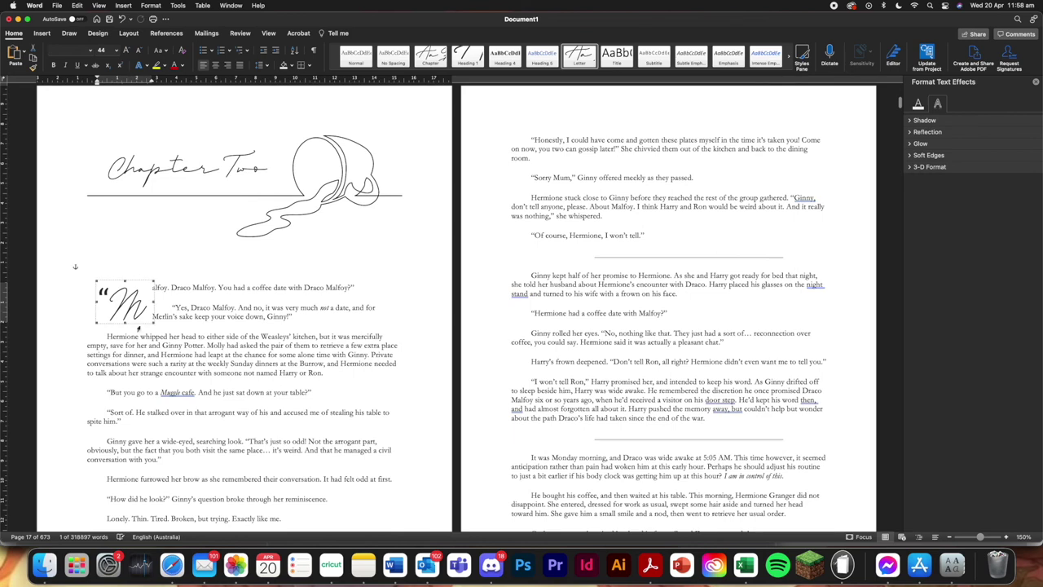
{"action": "left_click_drag", "start_coordinate": [145, 283], "coordinate": [145, 271]}
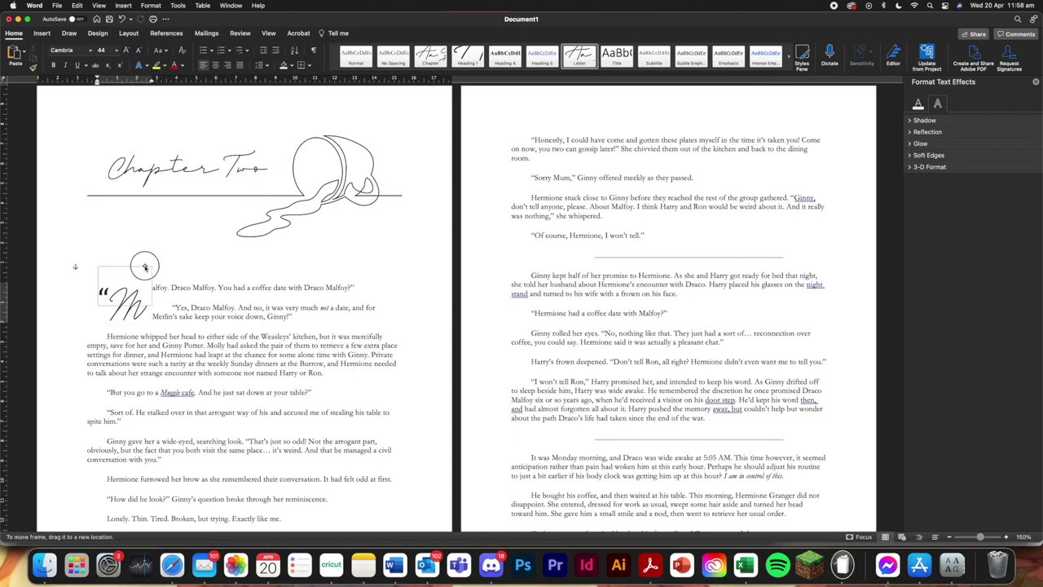
{"action": "left_click", "coordinate": [225, 343]}
{"action": "scroll", "coordinate": [311, 318], "scroll_direction": "down", "scroll_amount": 1}
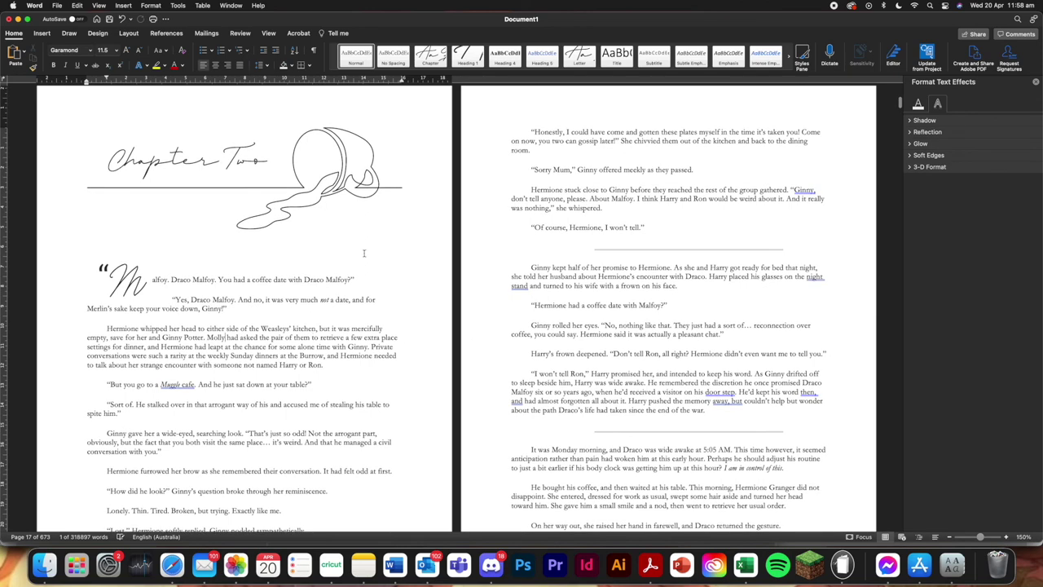
Review the layout from the Chapter Two heading and drop cap back through Chapter One to the title and information pages
{"action": "scroll", "coordinate": [235, 306], "scroll_direction": "up", "scroll_amount": 3}
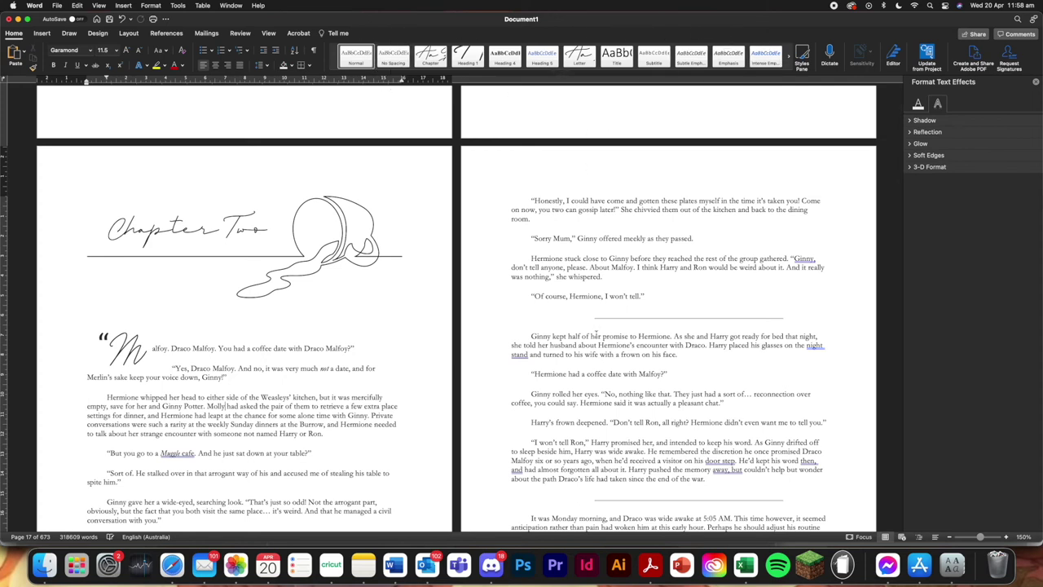
{"action": "left_click", "coordinate": [142, 232]}
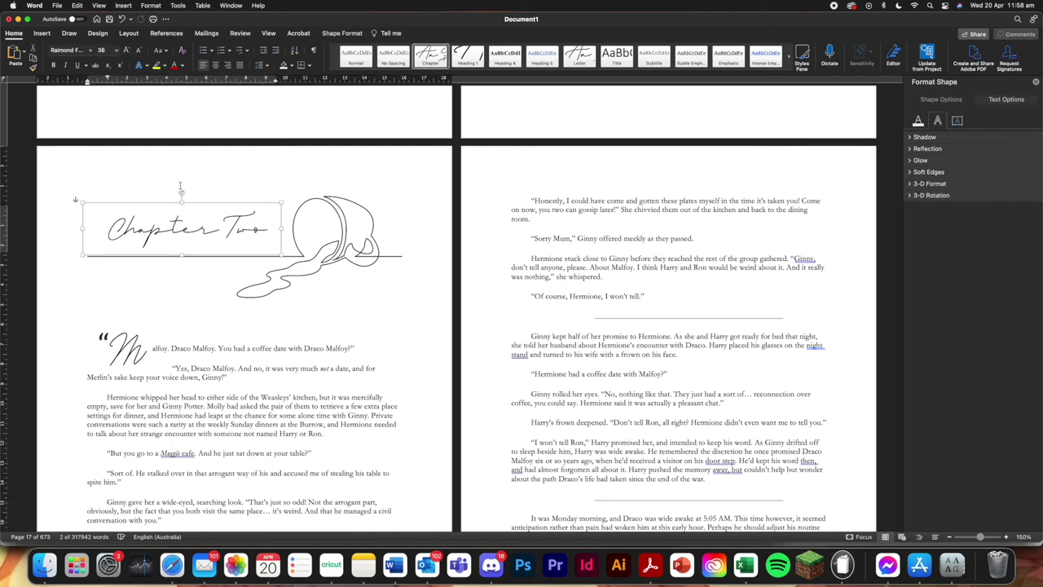
{"action": "left_click", "coordinate": [131, 346]}
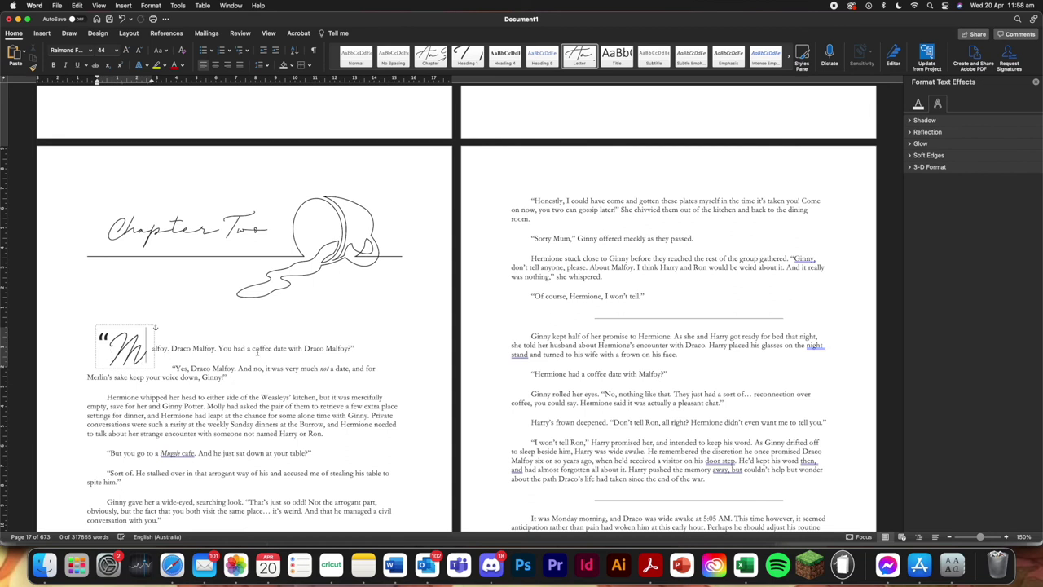
{"action": "left_click", "coordinate": [582, 57]}
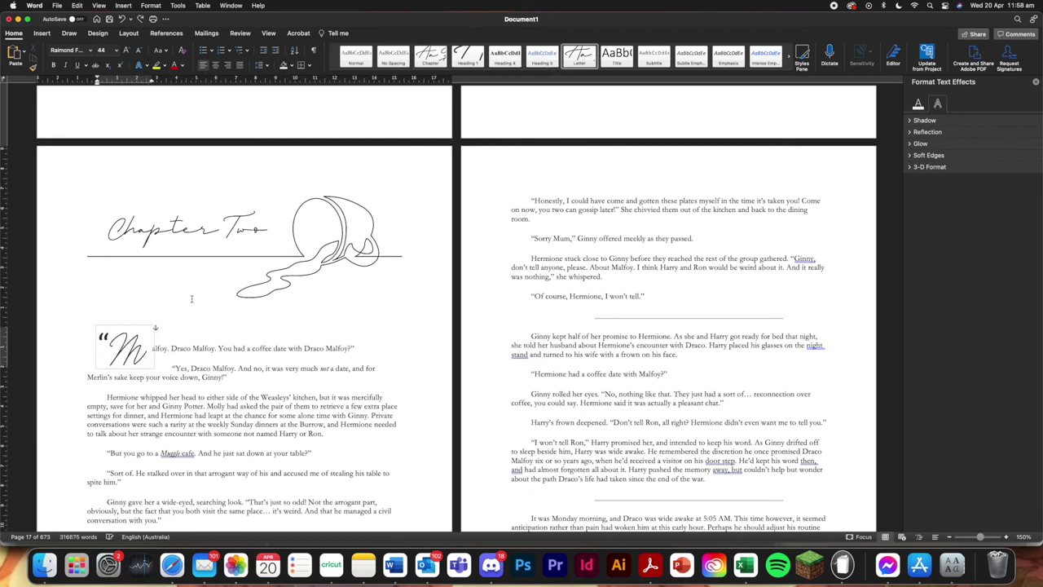
{"action": "left_click", "coordinate": [338, 359]}
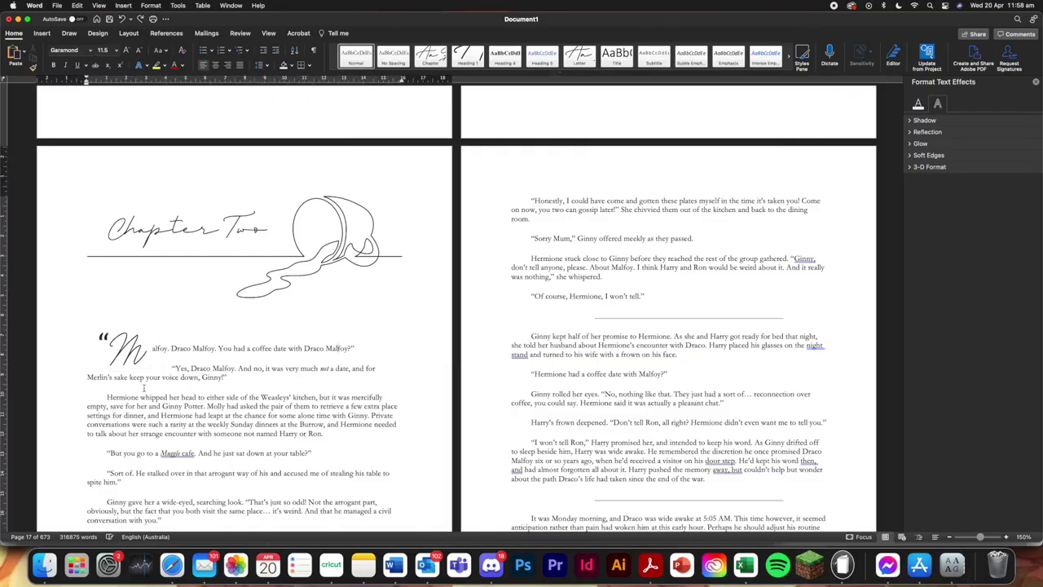
{"action": "scroll", "coordinate": [705, 379], "scroll_direction": "up", "scroll_amount": 15}
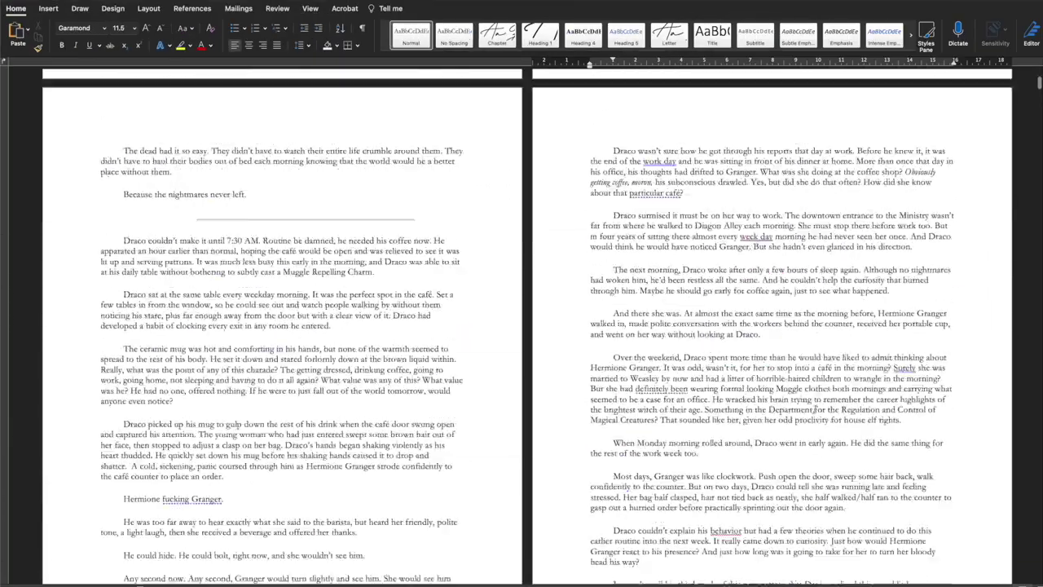
{"action": "scroll", "coordinate": [815, 410], "scroll_direction": "up", "scroll_amount": 10}
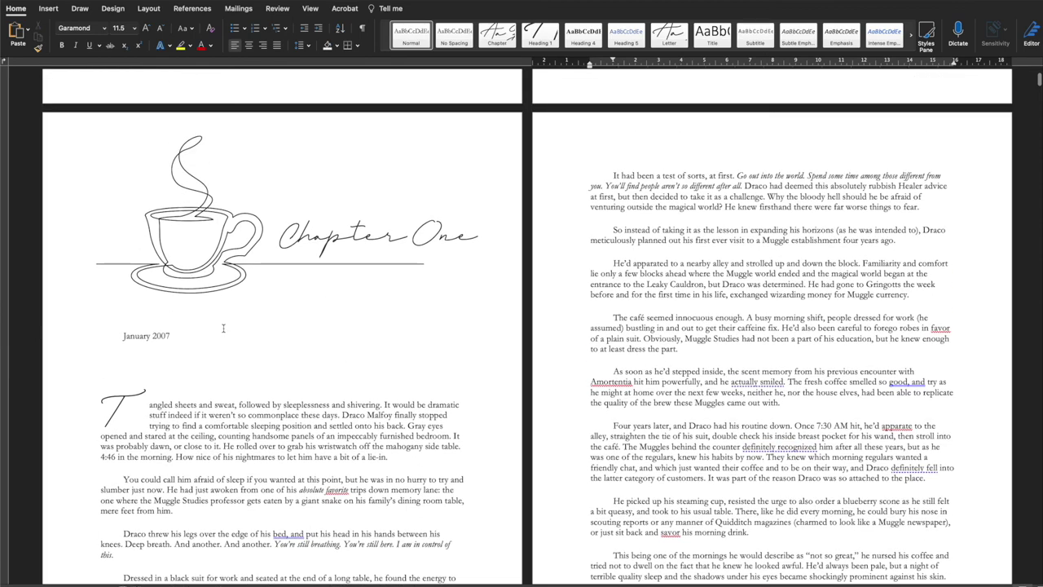
{"action": "scroll", "coordinate": [222, 328], "scroll_direction": "up", "scroll_amount": 10}
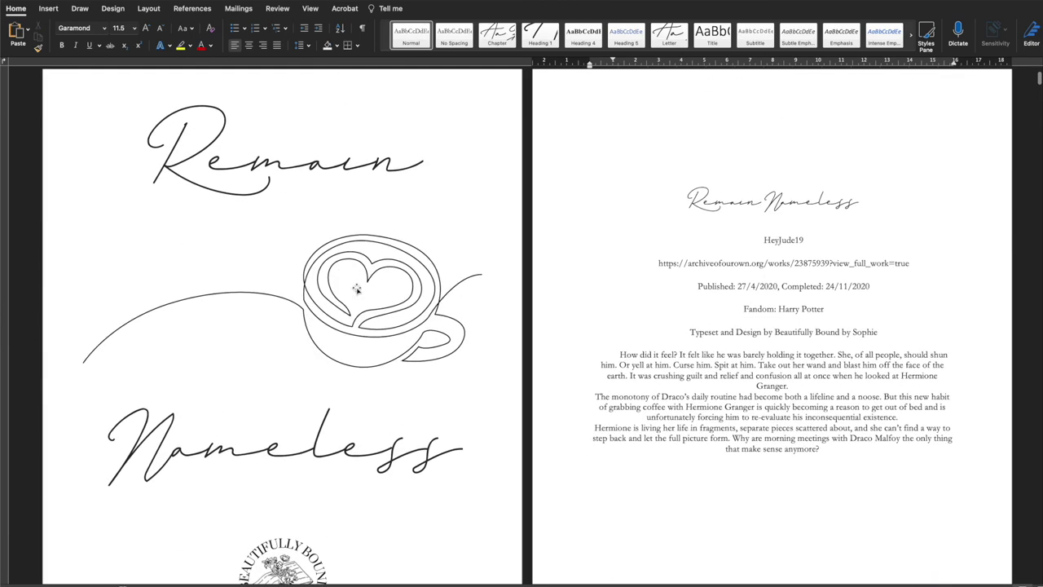
{"action": "scroll", "coordinate": [690, 291], "scroll_direction": "down", "scroll_amount": 3}
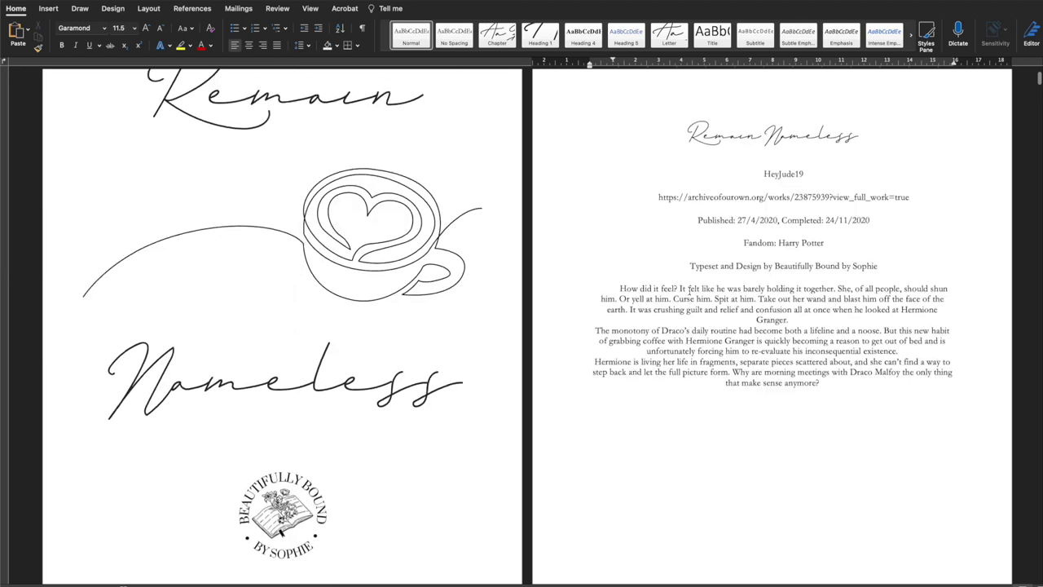
{"action": "scroll", "coordinate": [689, 291], "scroll_direction": "up", "scroll_amount": 2}
{"action": "scroll", "coordinate": [685, 296], "scroll_direction": "up", "scroll_amount": 1}
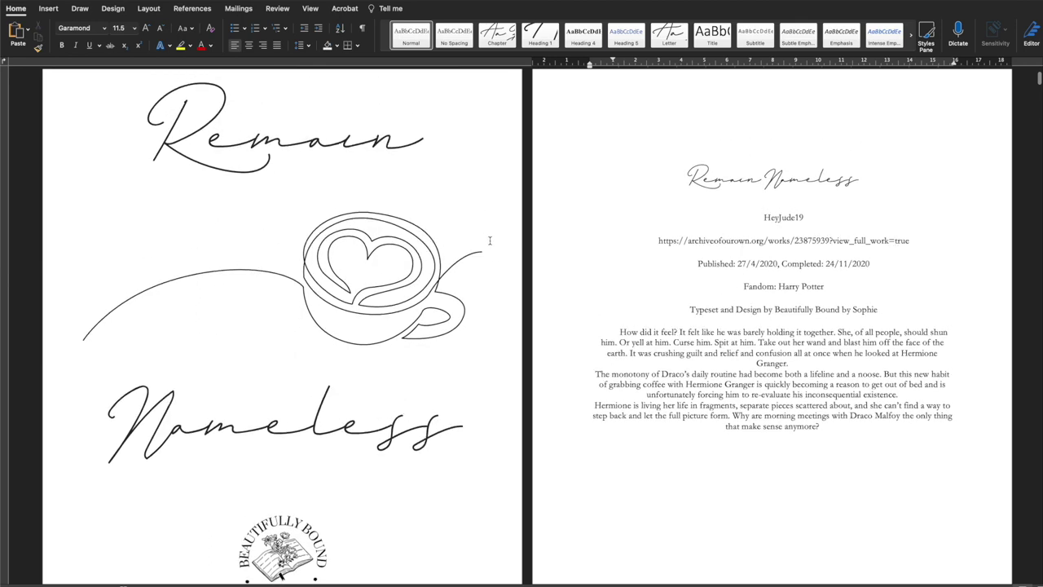